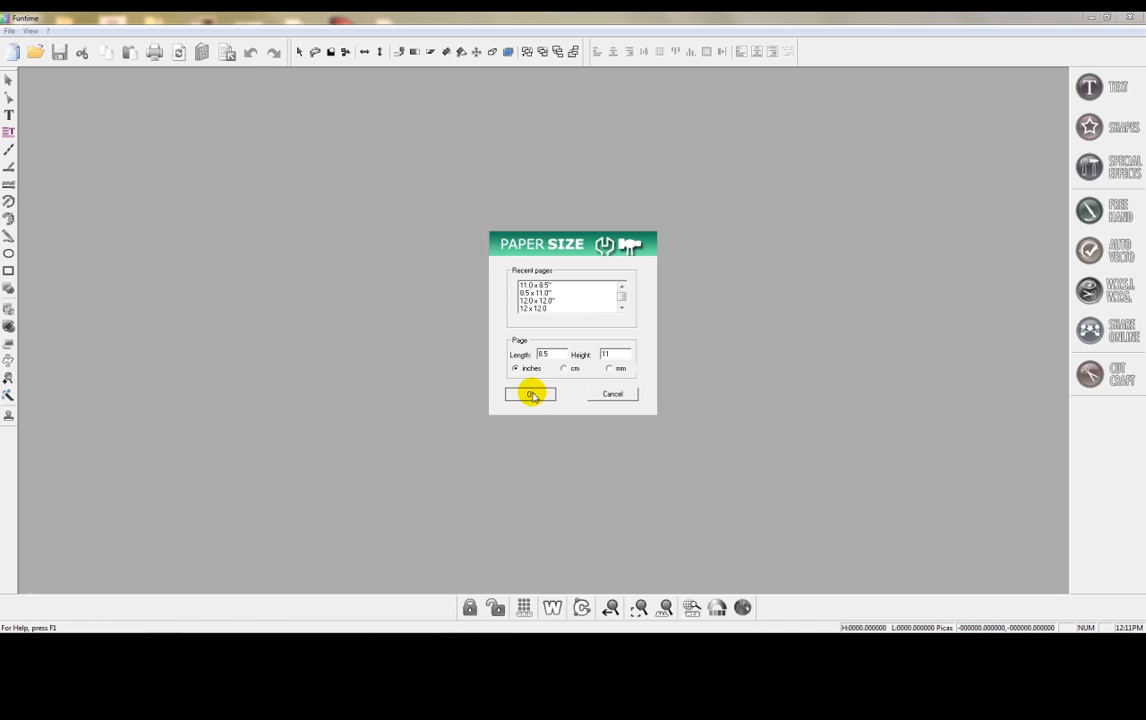
# - Import the image file 1Pansy from the PhotosNew folder into the blank document
pyautogui.click(22, 33)
pyautogui.moveTo(38, 158)
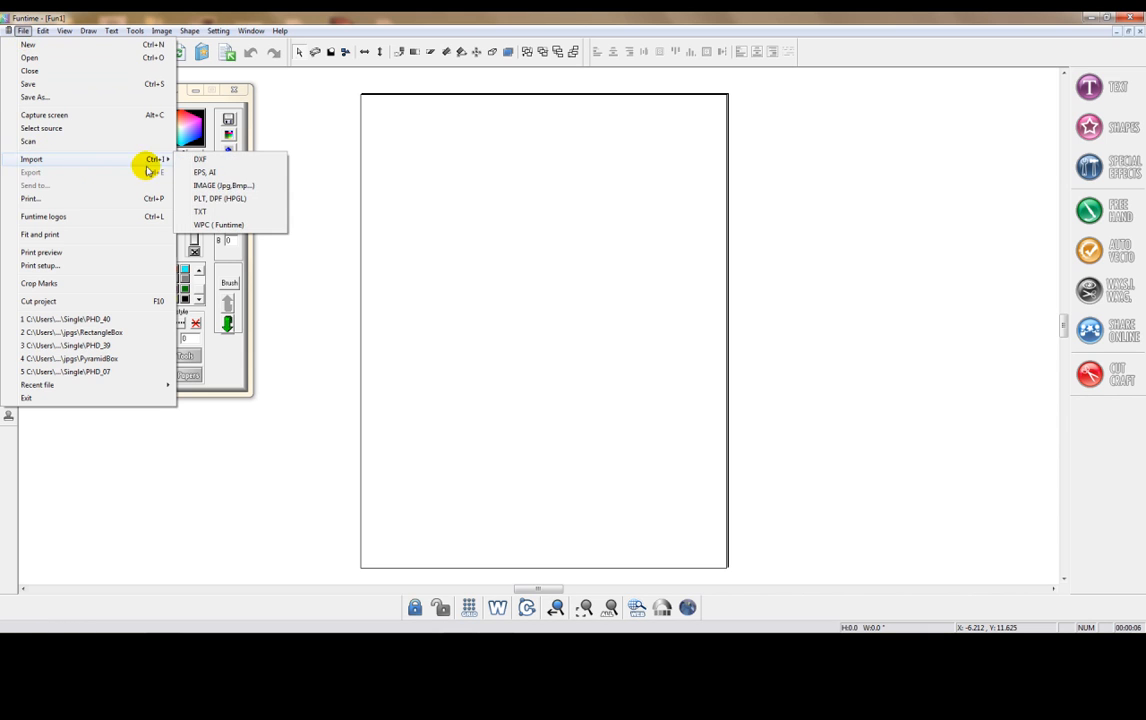
pyautogui.click(210, 185)
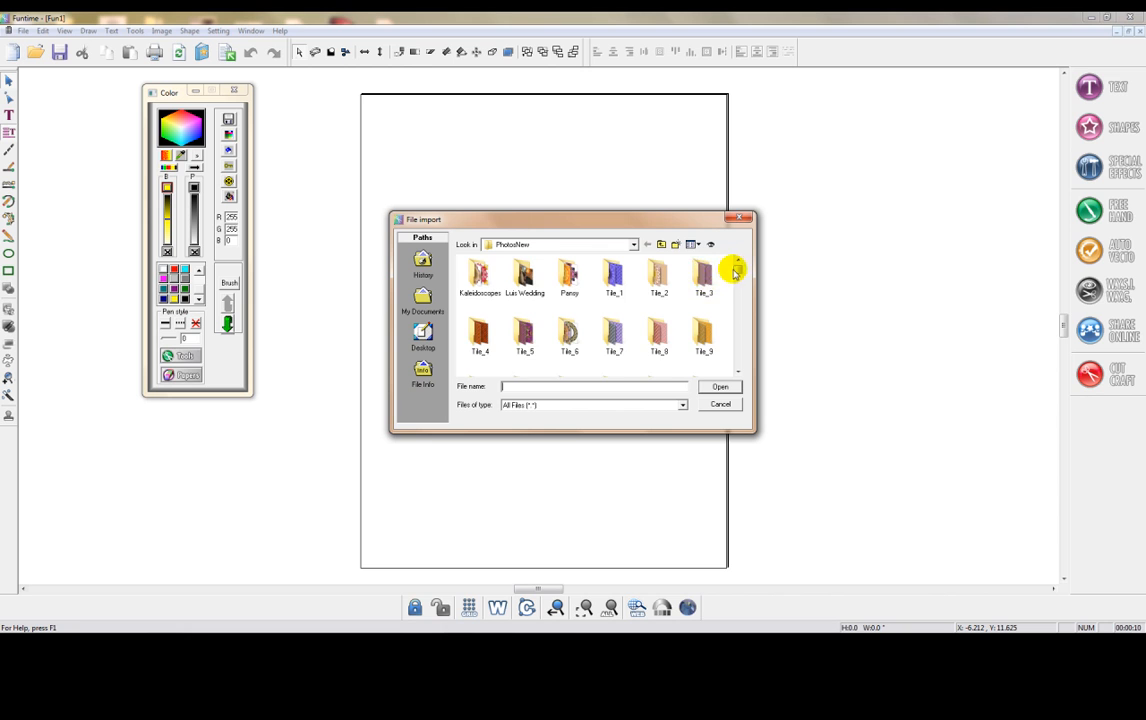
pyautogui.scroll(-5, 736, 272)
pyautogui.click(614, 290)
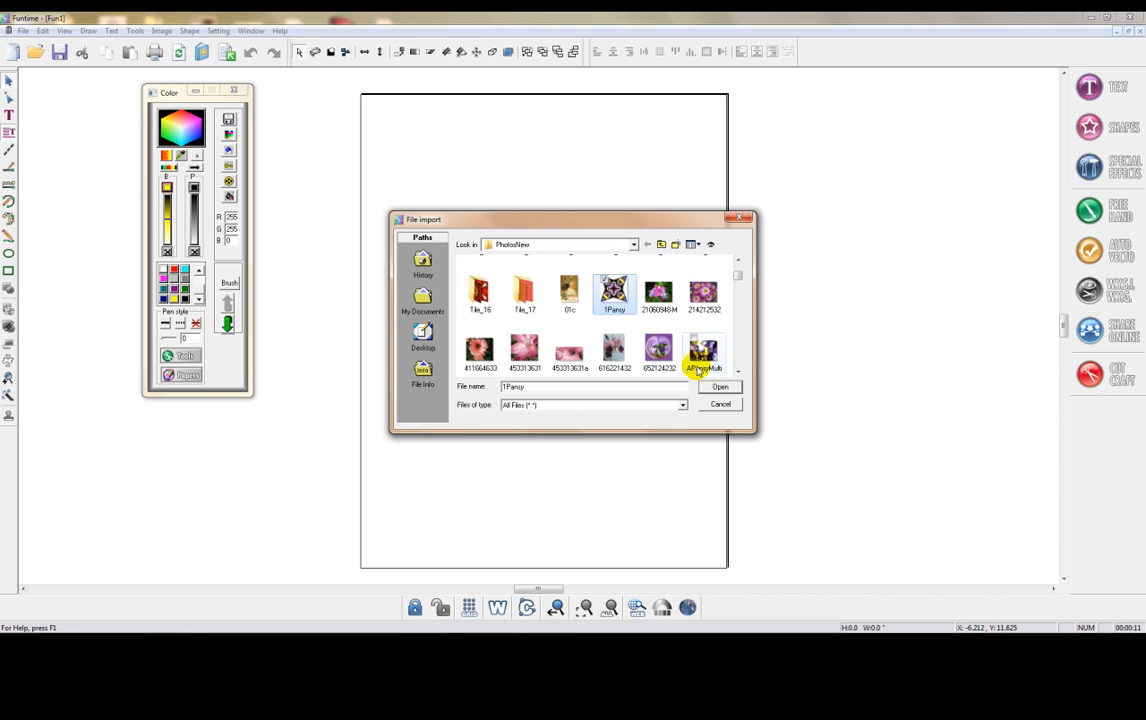
pyautogui.click(709, 387)
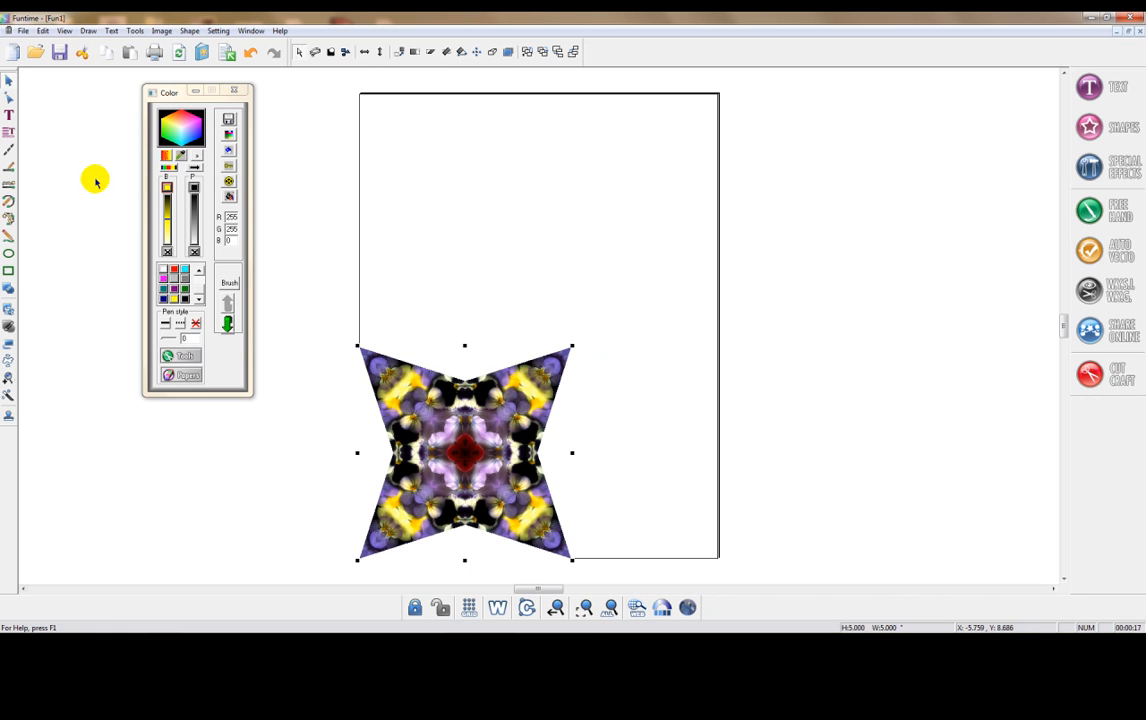
# - Dock the alignment tools beneath the drawing area and centre the imported pansy star on the page
pyautogui.click(9, 133)
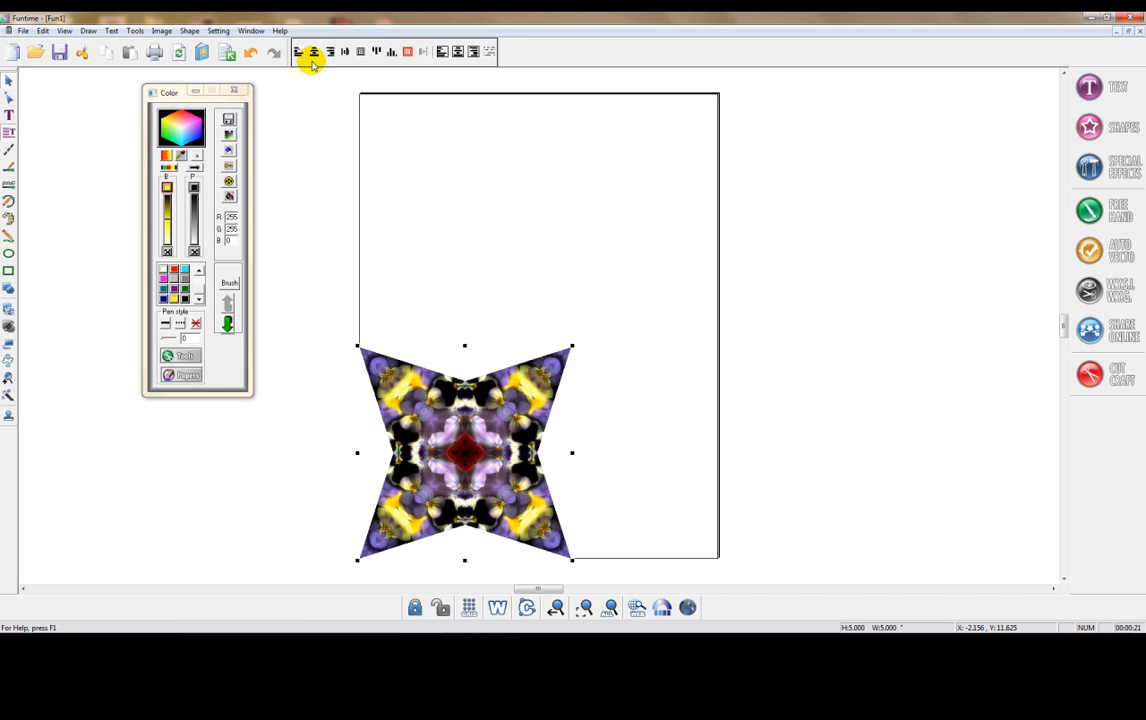
pyautogui.moveTo(260, 420); pyautogui.dragTo(276, 609)
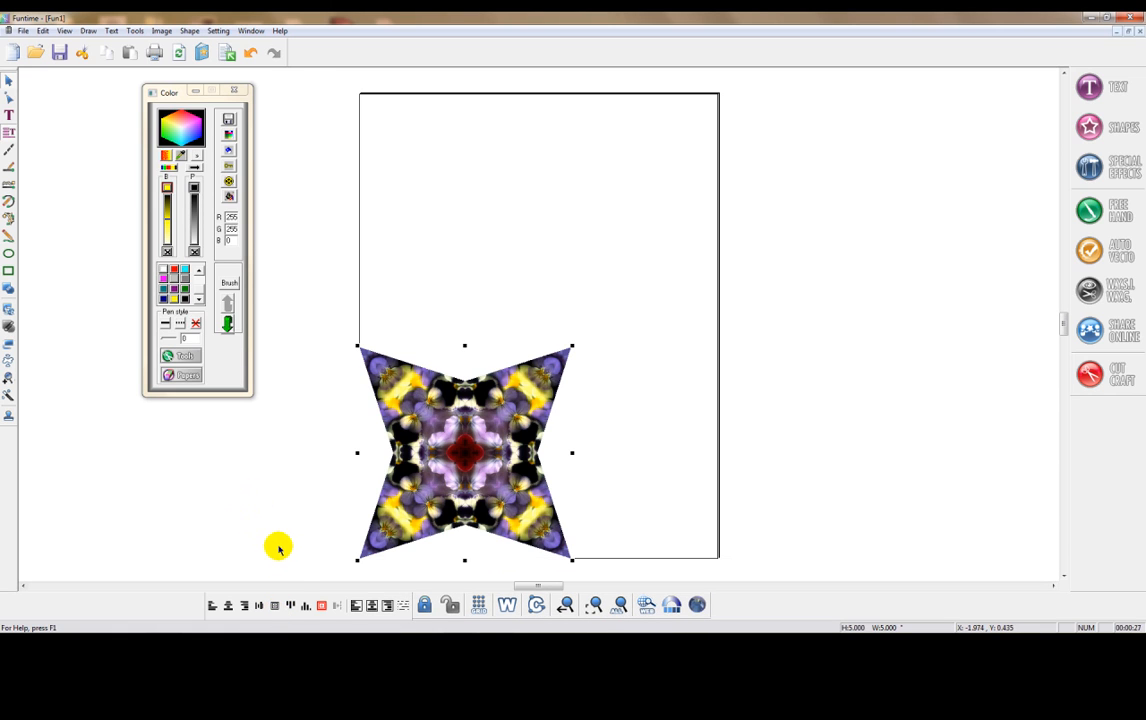
pyautogui.click(321, 607)
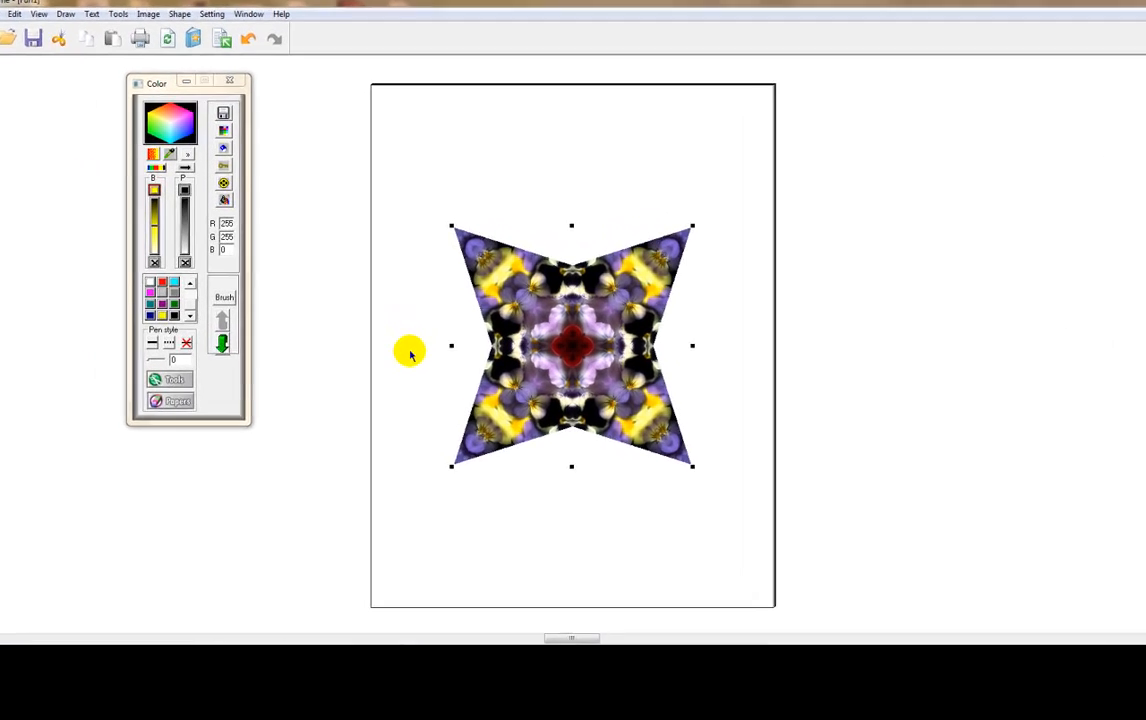
pyautogui.click(414, 371)
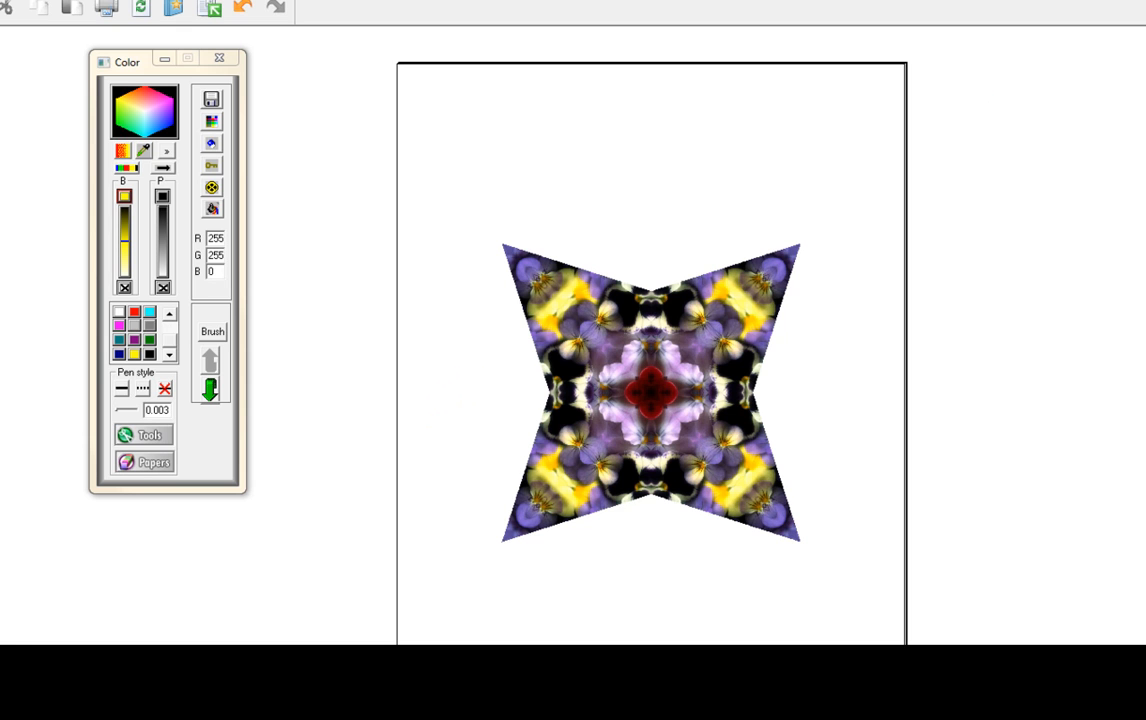
# - Place the Transform window beside the page and rotate the pansy star 45 degrees about its centre
pyautogui.moveTo(1144, 66); pyautogui.dragTo(934, 87)
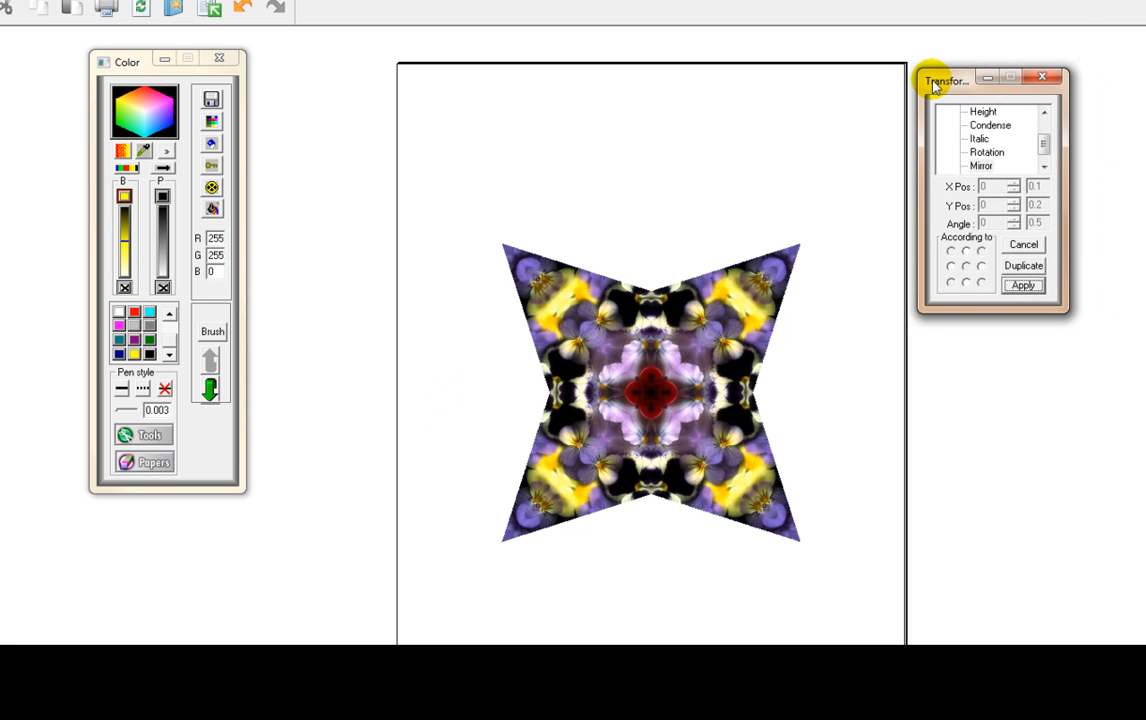
pyautogui.click(604, 302)
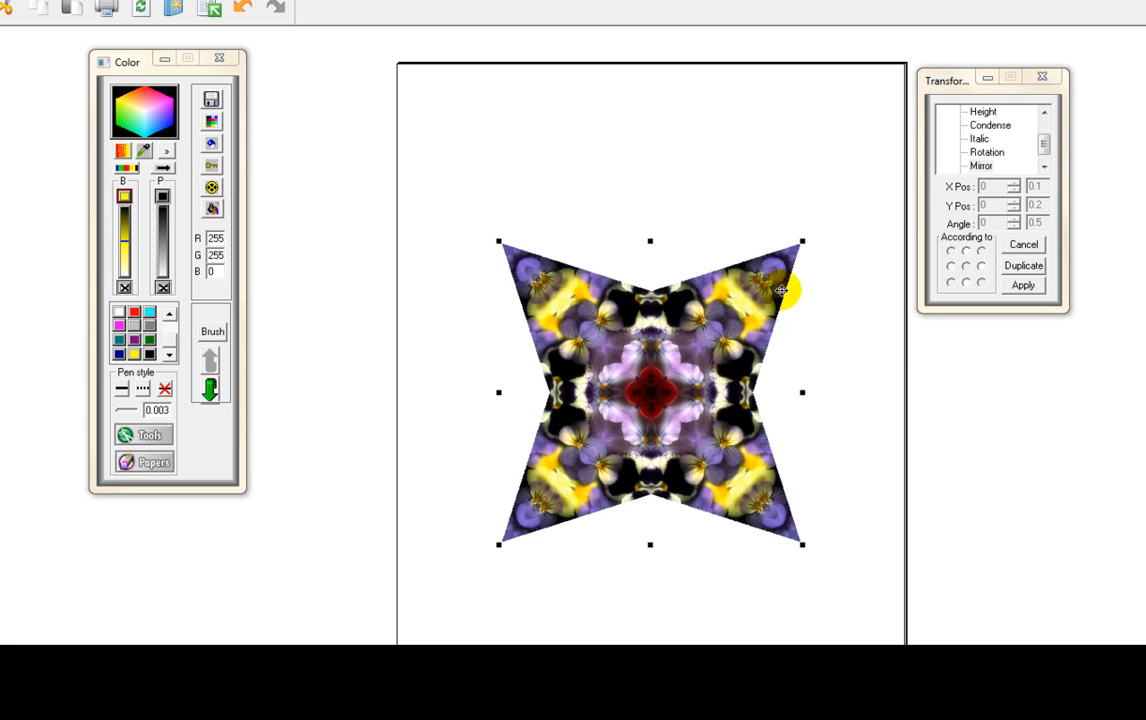
pyautogui.click(985, 153)
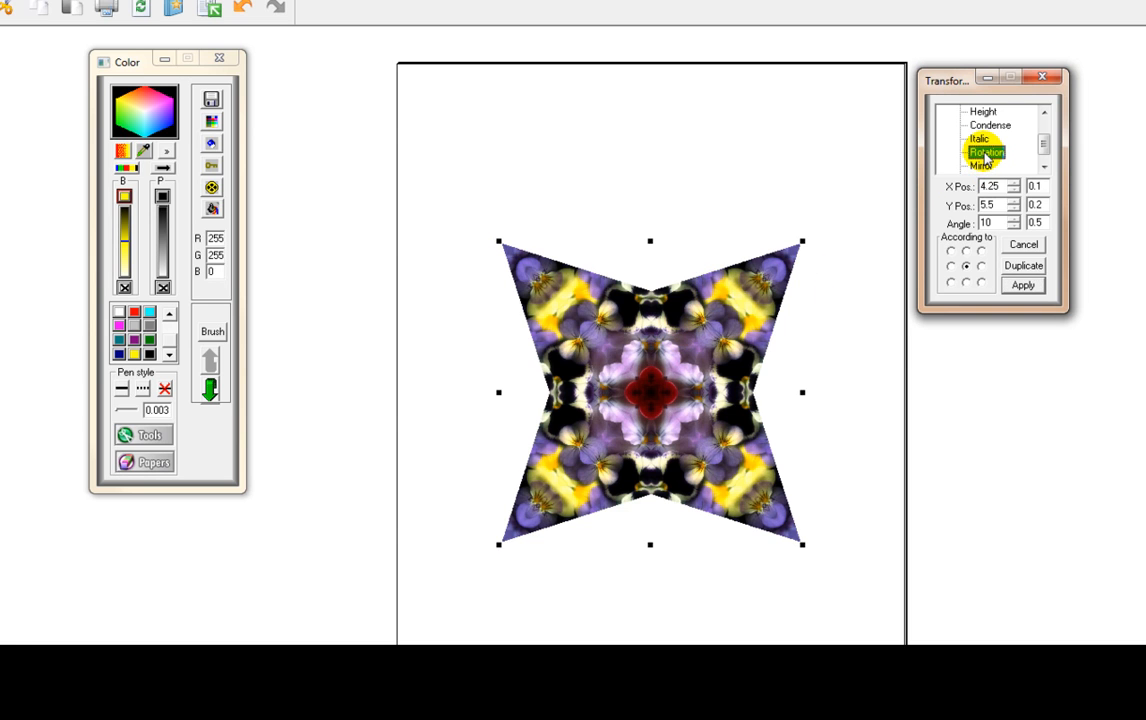
pyautogui.click(985, 222)
pyautogui.moveTo(985, 224); pyautogui.dragTo(949, 223)
pyautogui.write('45')
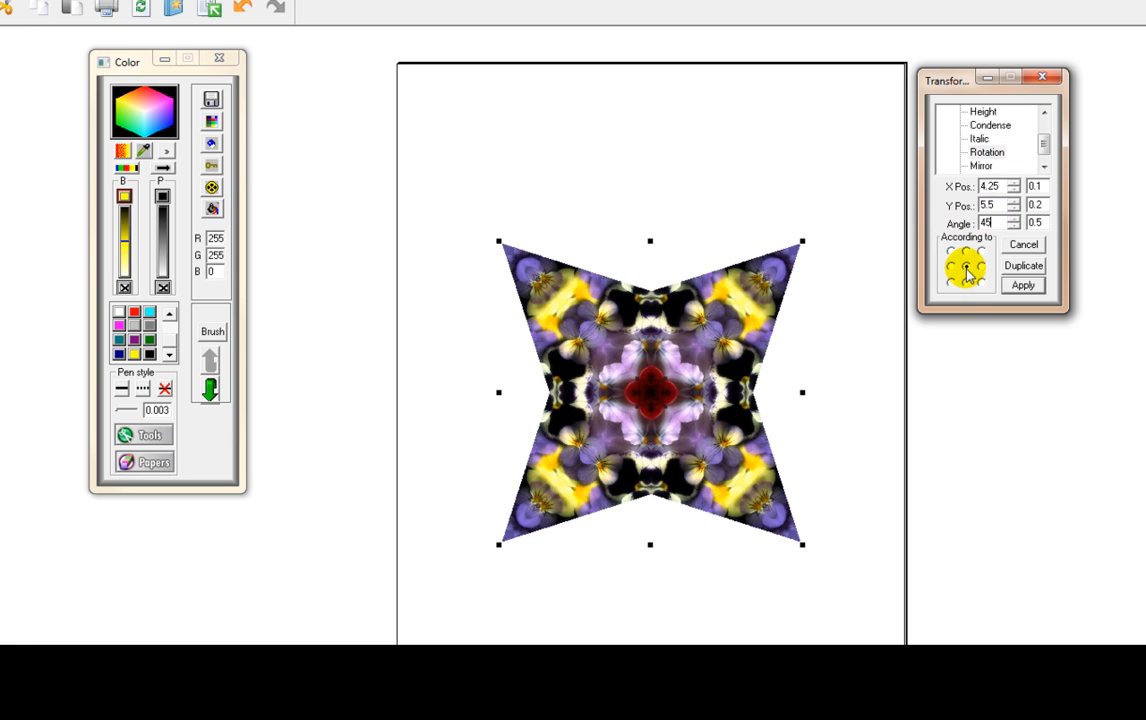
pyautogui.click(1022, 286)
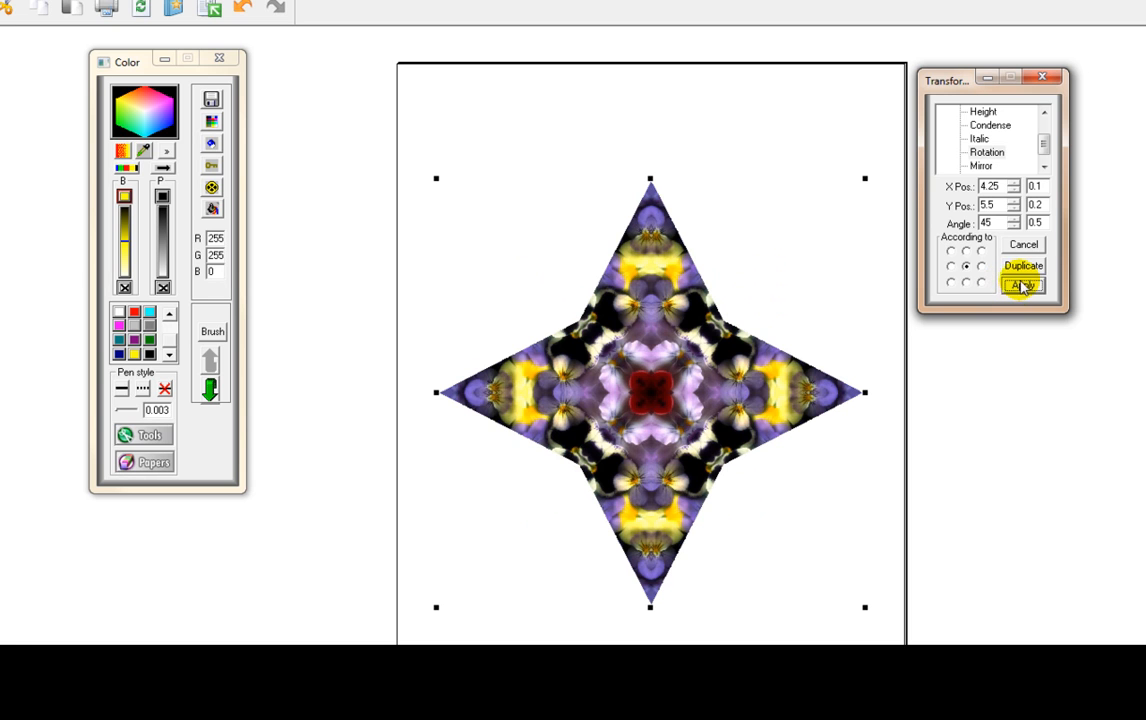
# - Condense the rotated pansy star to a width and height of 7 inches
pyautogui.click(990, 125)
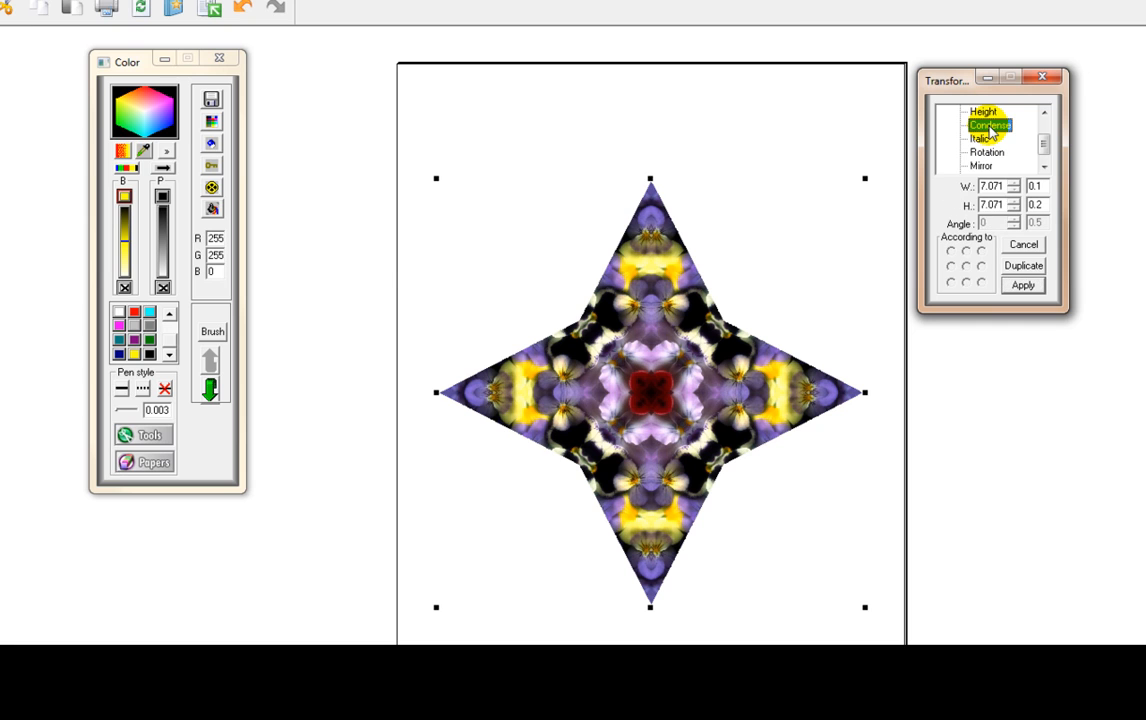
pyautogui.click(981, 205)
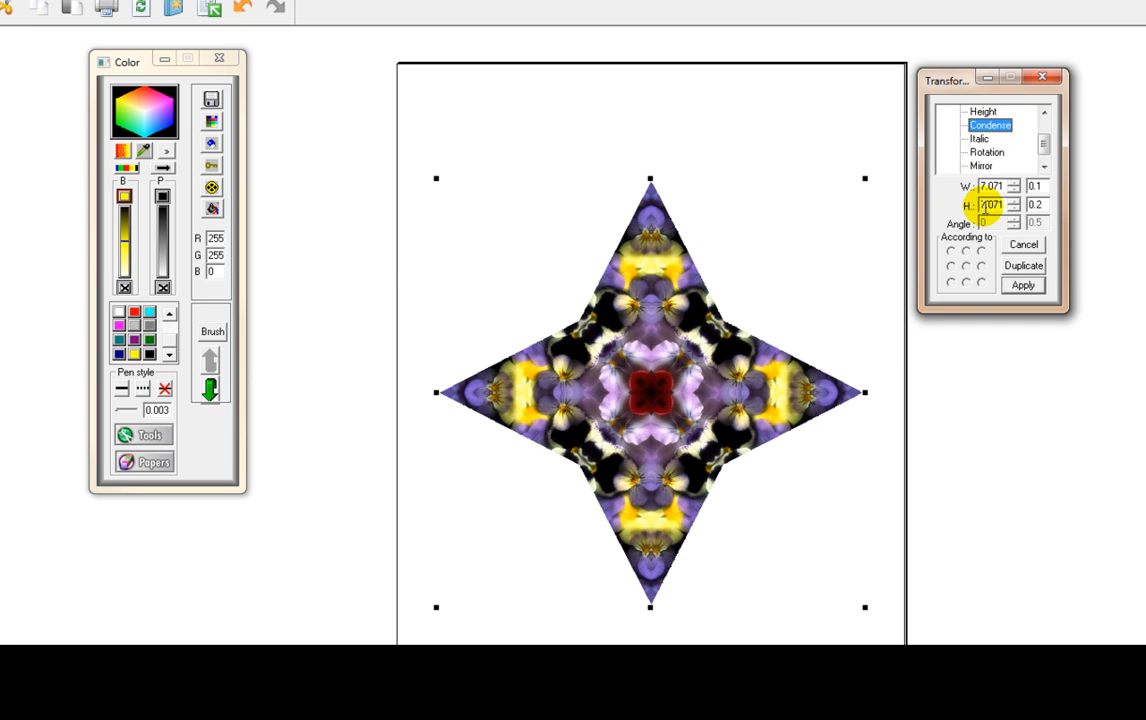
pyautogui.moveTo(1005, 187); pyautogui.dragTo(961, 187)
pyautogui.write('7')
pyautogui.click(961, 187)
pyautogui.click(1021, 286)
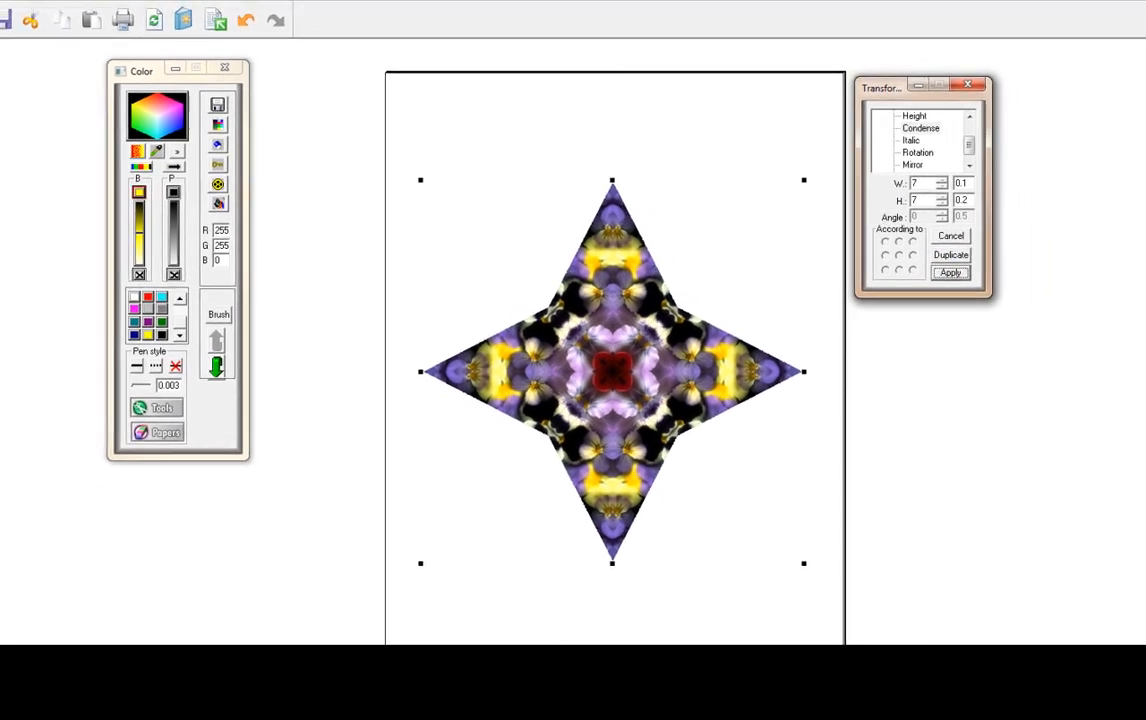
pyautogui.click(406, 594)
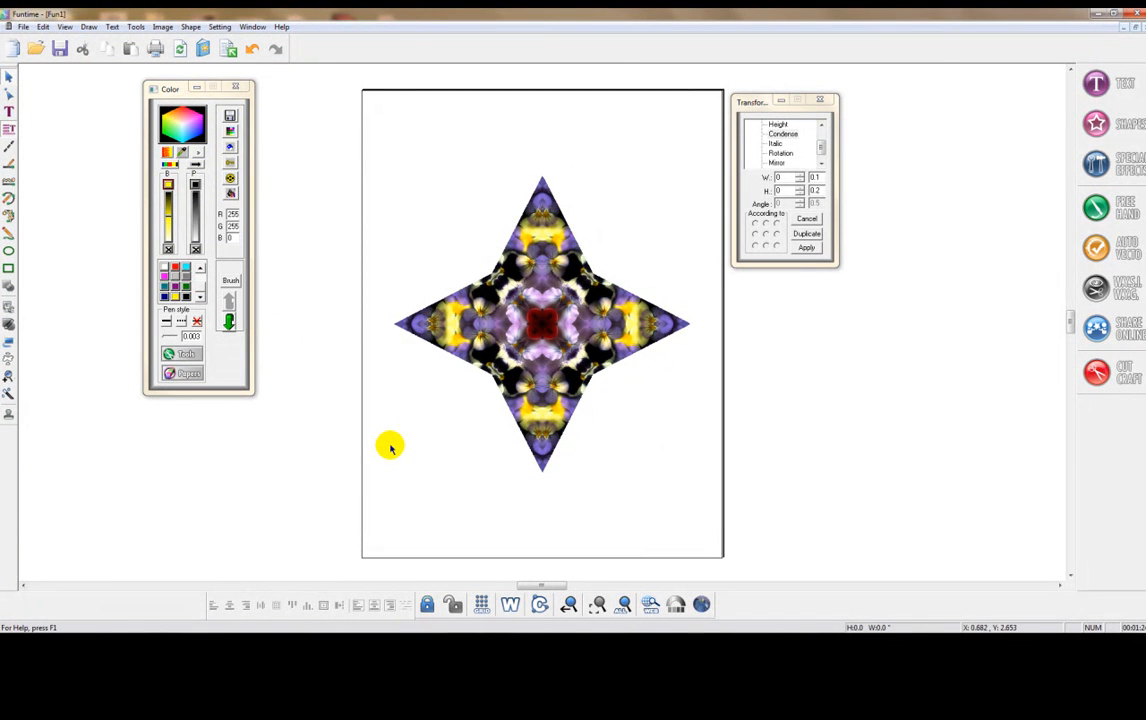
# - Draw a yellow square about 2.35 inches wide between the star's inner corners and centre it on the page
pyautogui.click(8, 269)
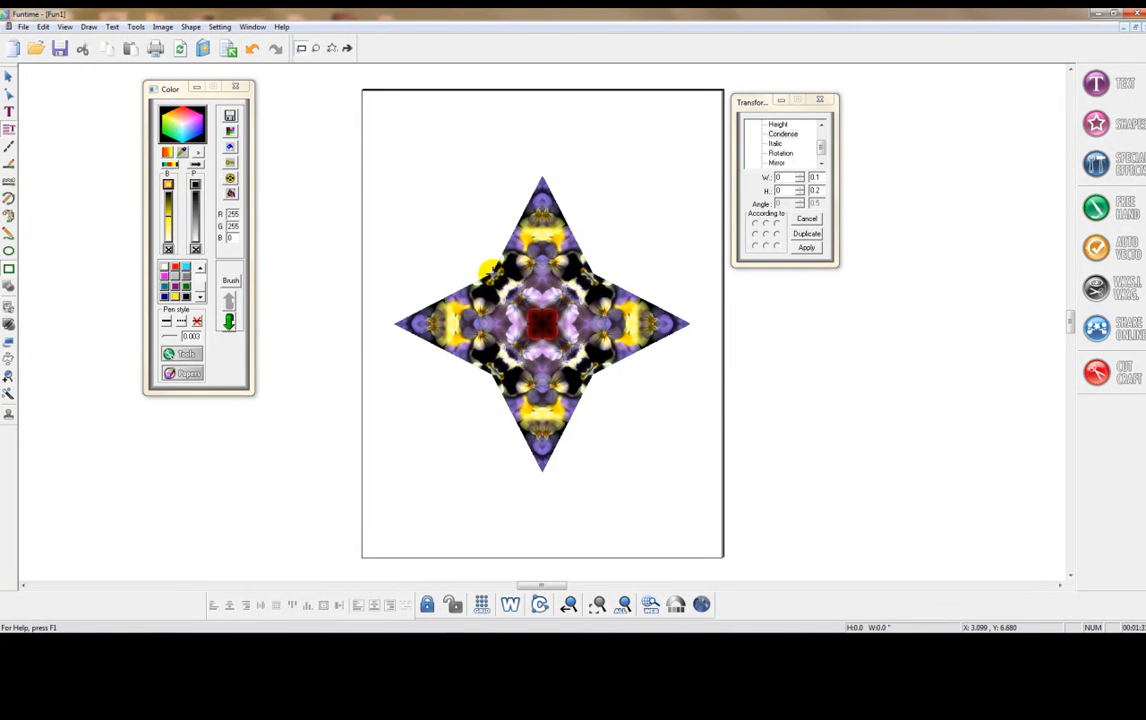
pyautogui.moveTo(493, 274); pyautogui.dragTo(592, 366)
pyautogui.click(8, 77)
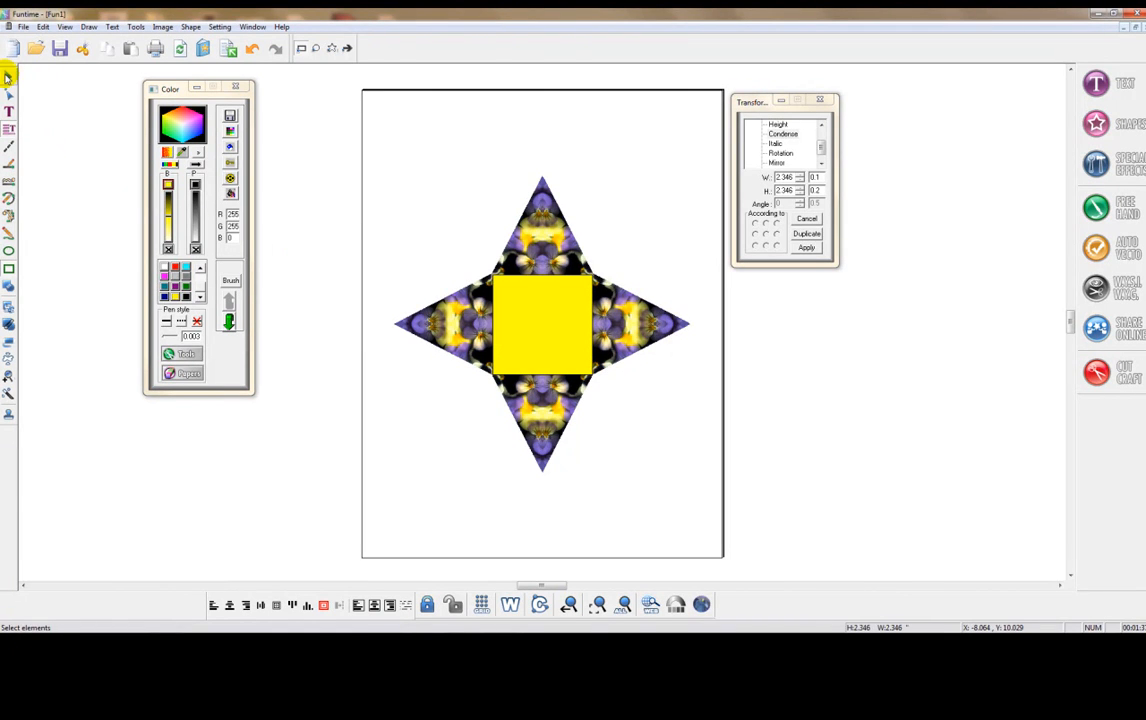
pyautogui.click(597, 605)
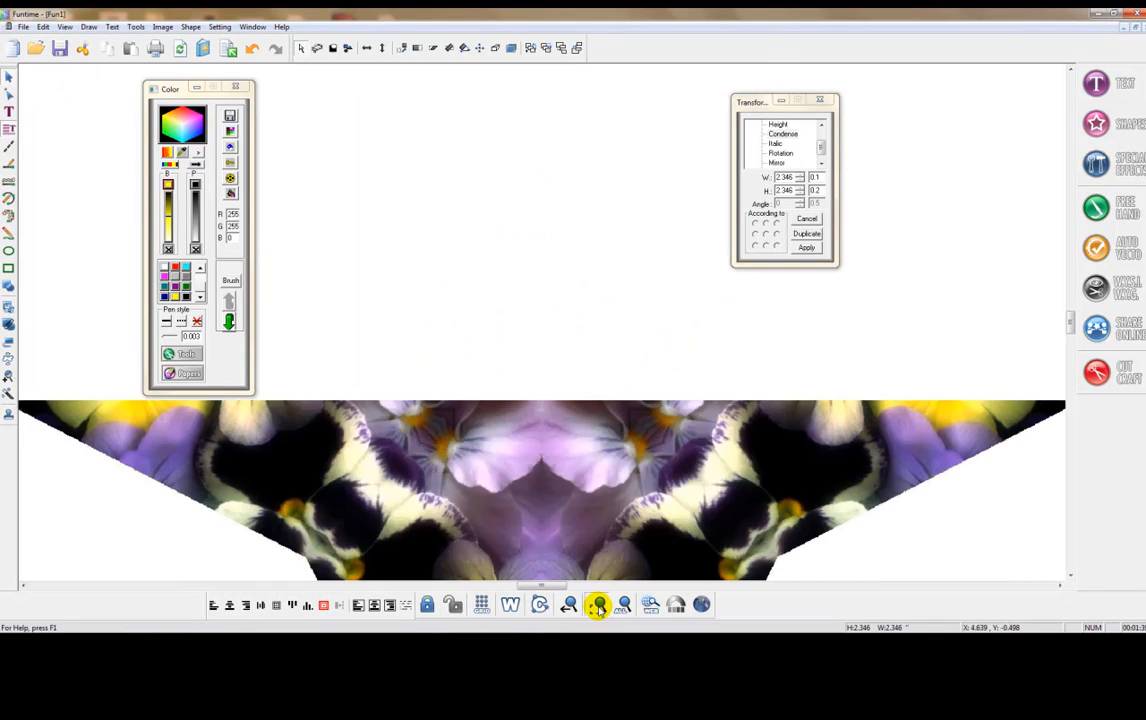
pyautogui.click(324, 607)
pyautogui.click(852, 583)
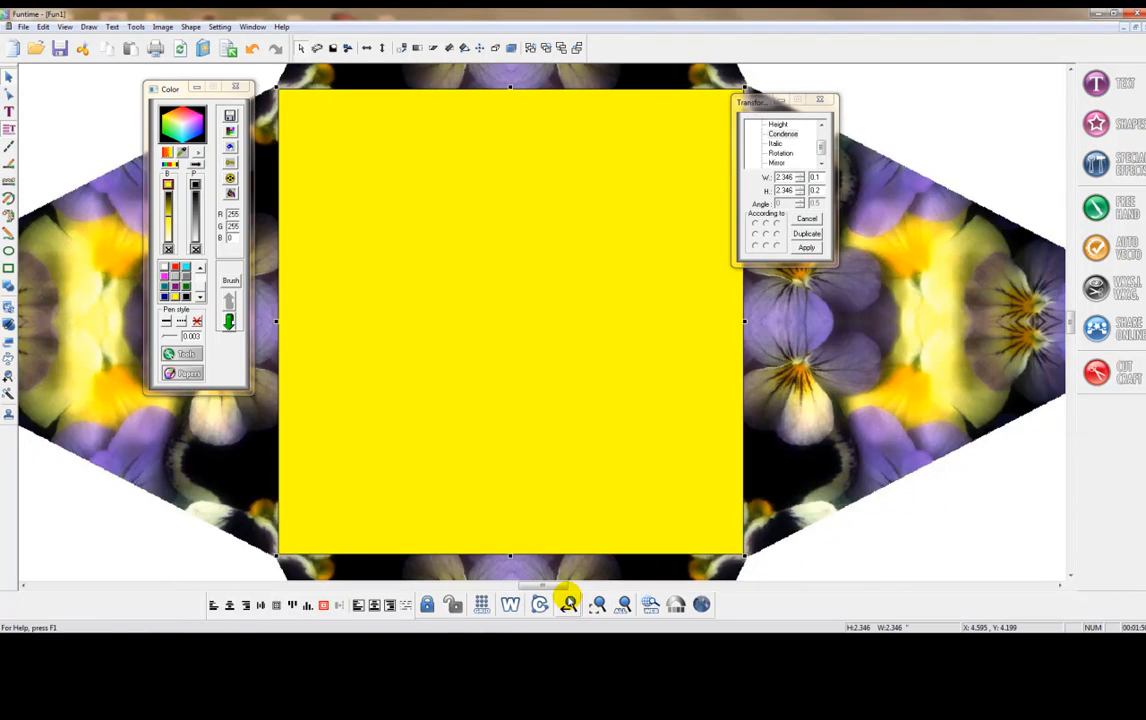
pyautogui.click(596, 603)
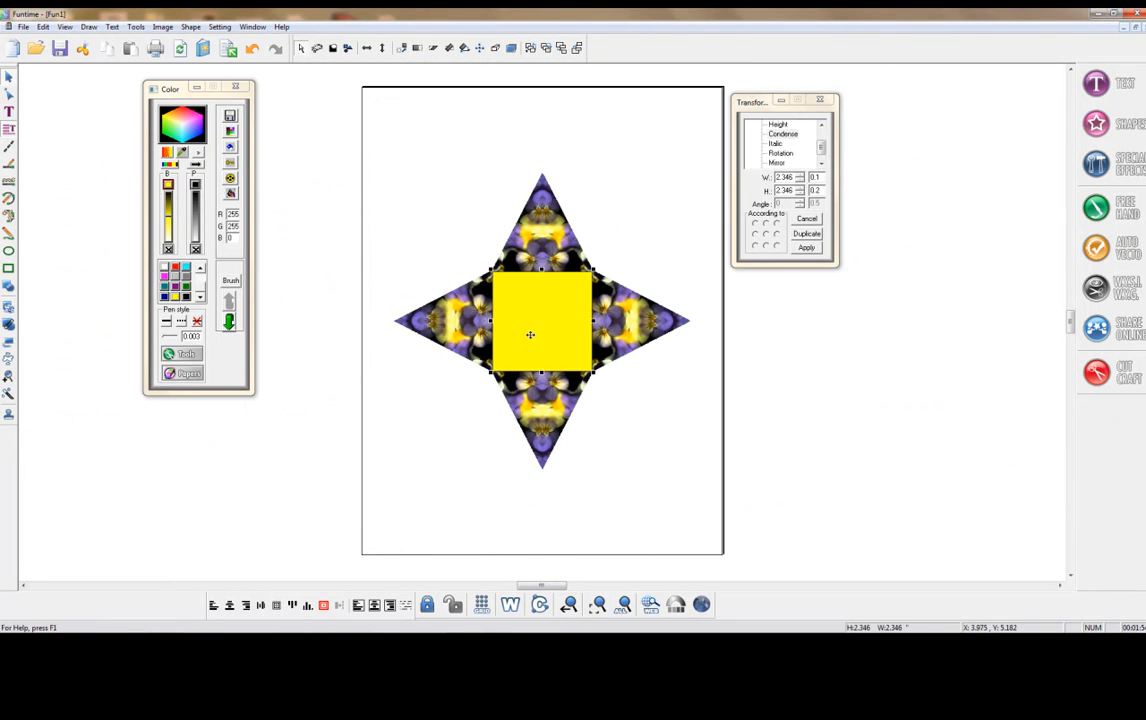
# - Place a copy of the yellow square outside the page and rotate the centred square 45 degrees about its centre
pyautogui.moveTo(545, 325); pyautogui.dragTo(306, 314)
pyautogui.click(327, 443)
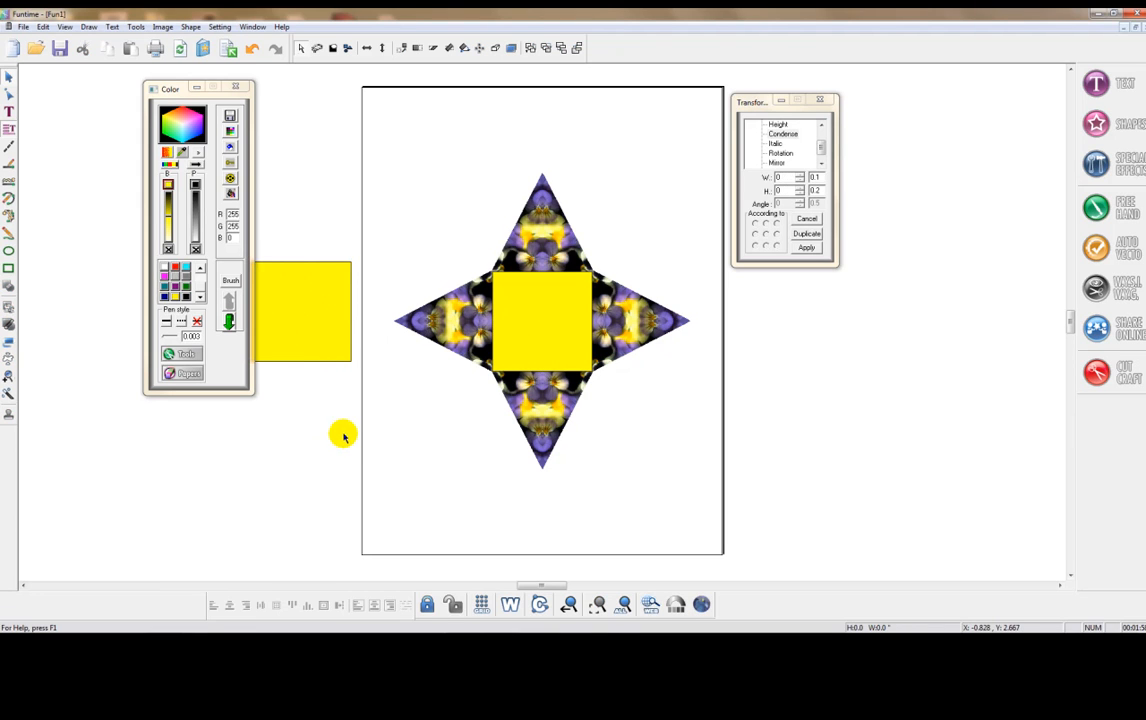
pyautogui.click(530, 328)
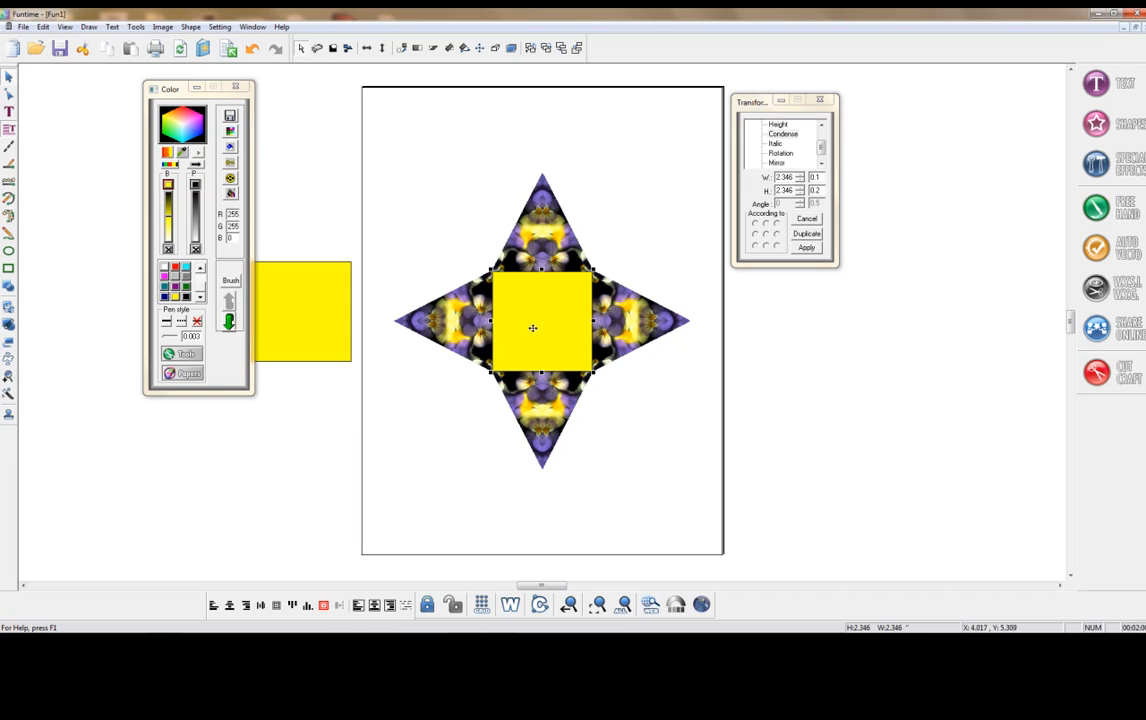
pyautogui.click(778, 153)
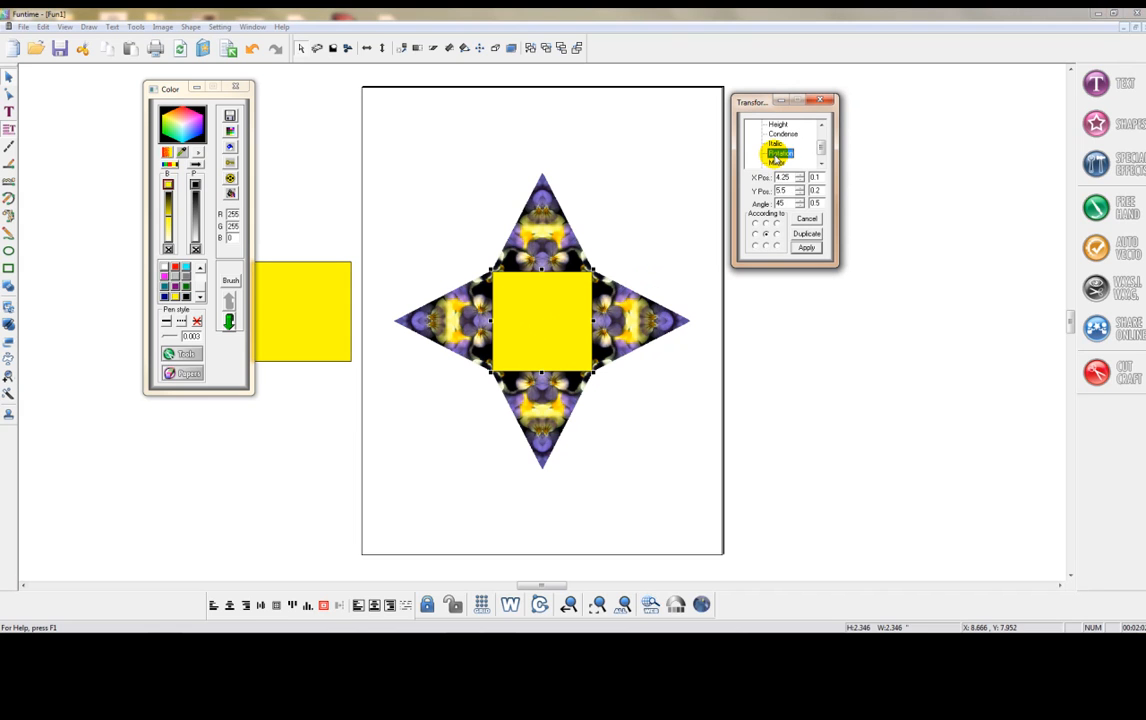
pyautogui.click(780, 202)
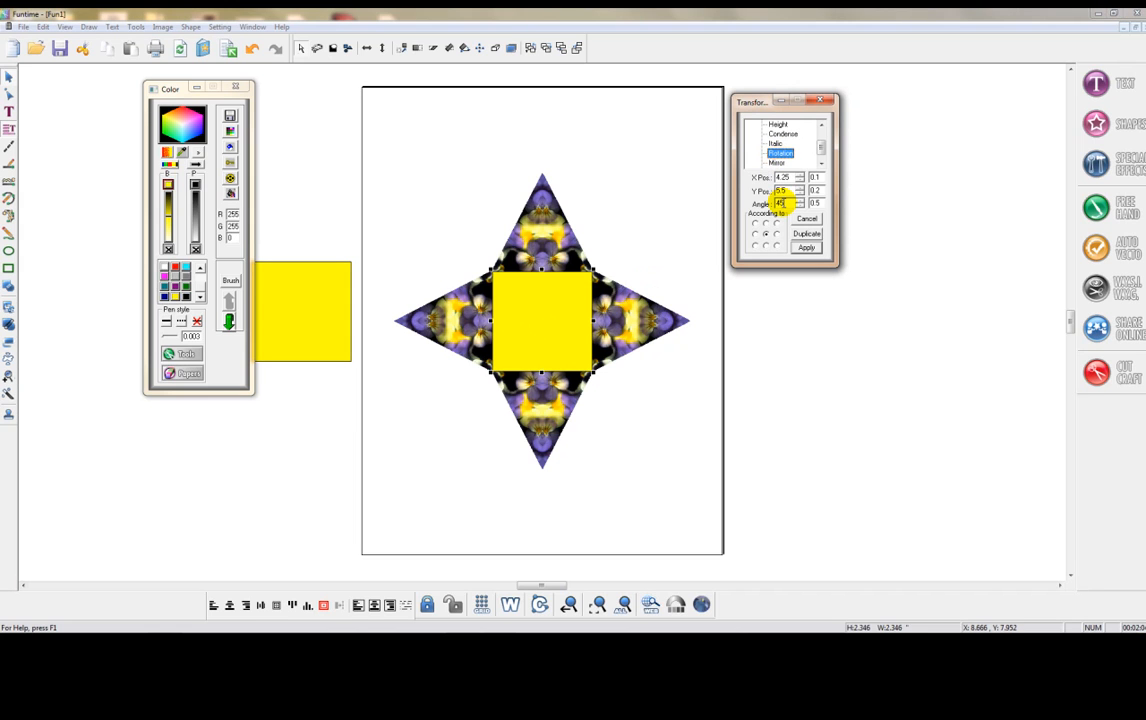
pyautogui.click(767, 234)
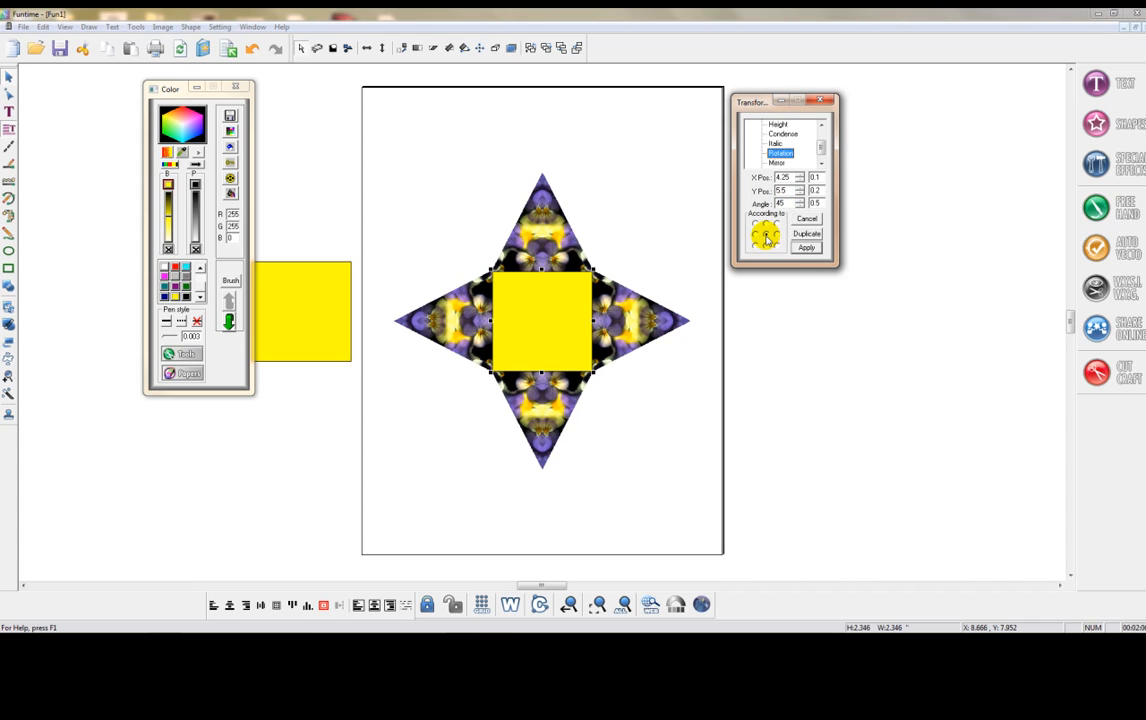
pyautogui.click(804, 247)
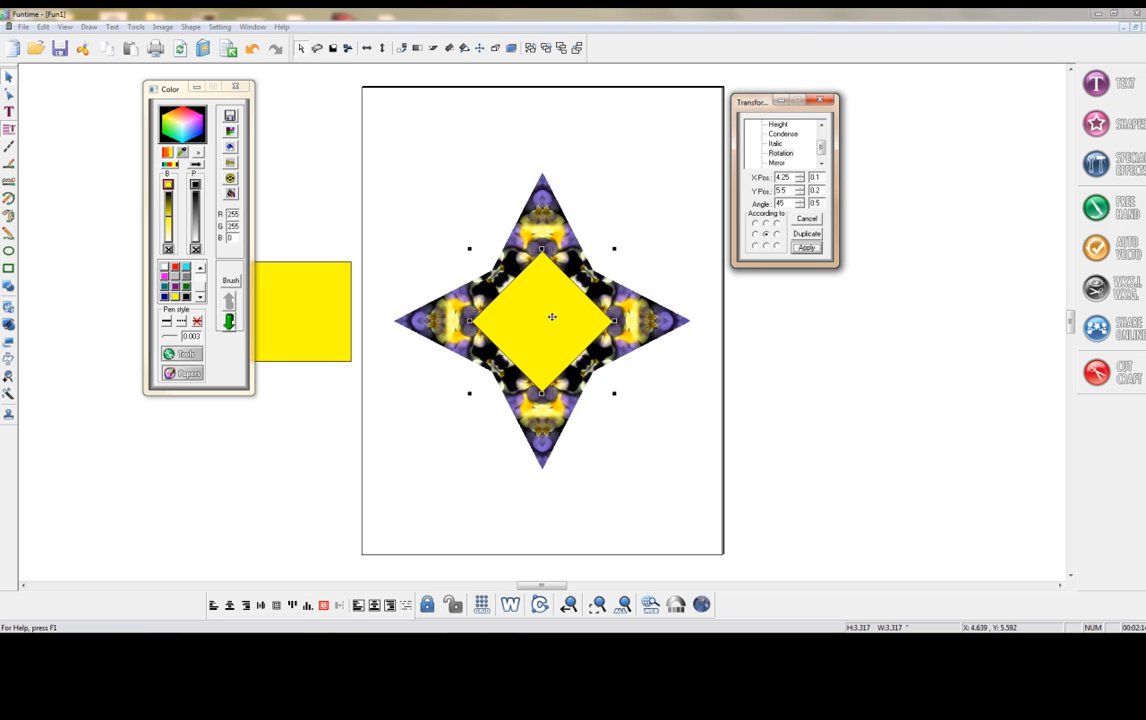
# - Stretch the rotated yellow square to a height of 7 inches and centre it on the page
pyautogui.click(778, 134)
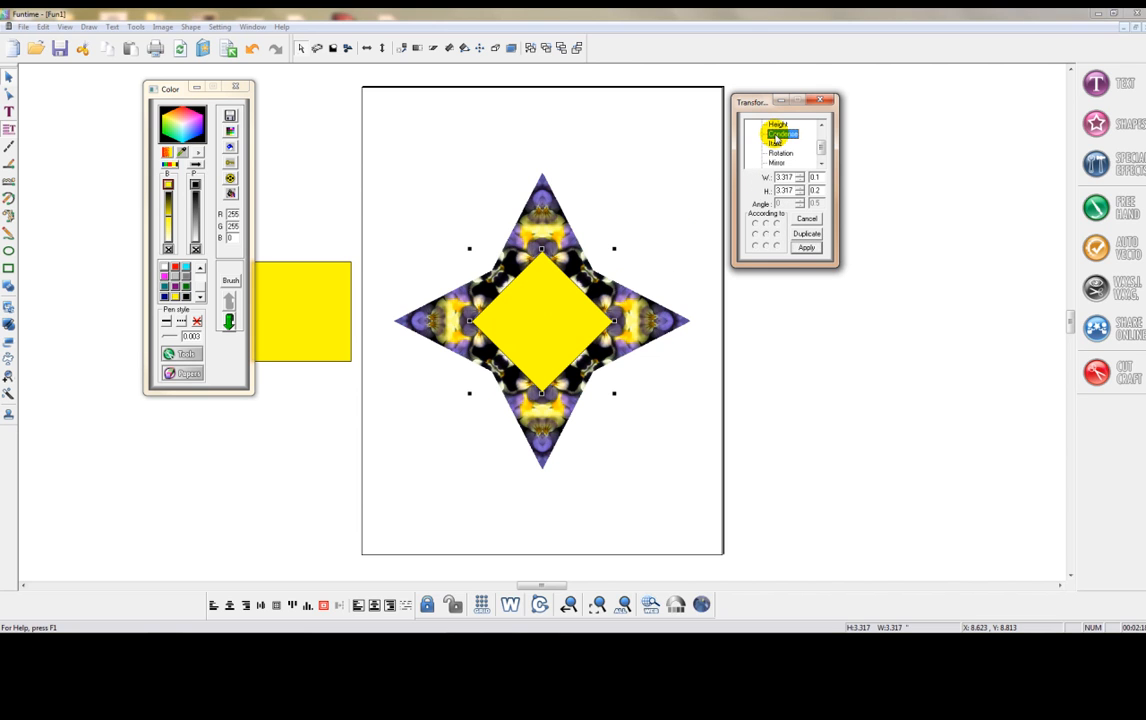
pyautogui.moveTo(794, 190); pyautogui.dragTo(752, 190)
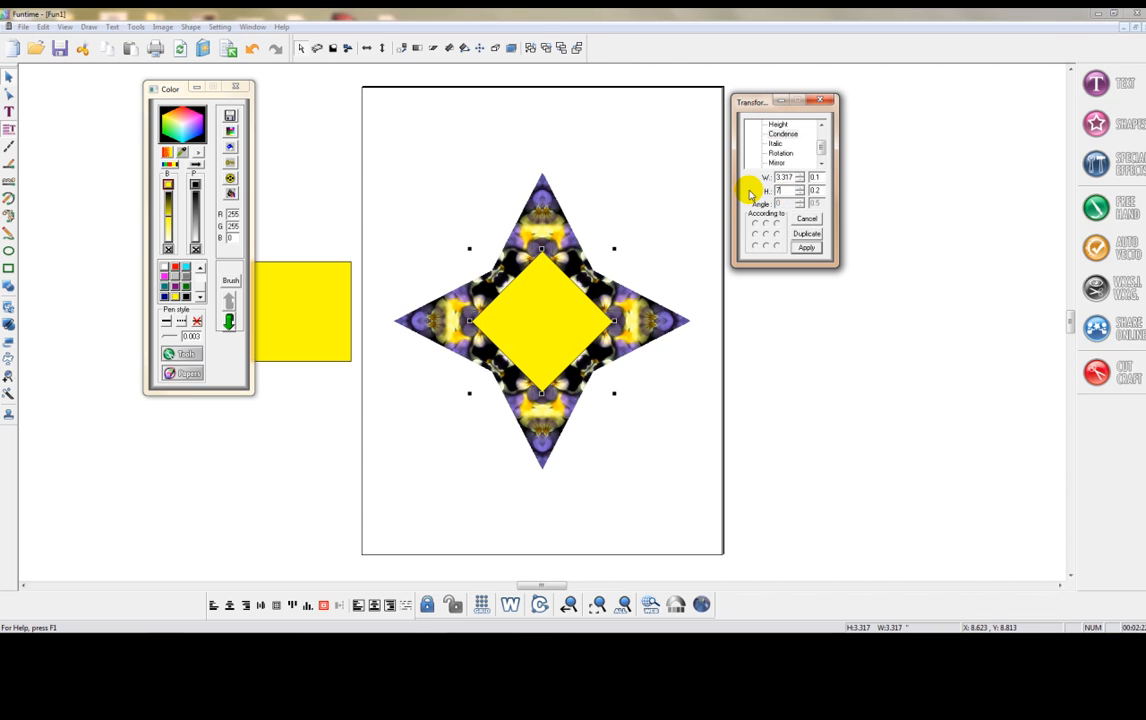
pyautogui.click(805, 248)
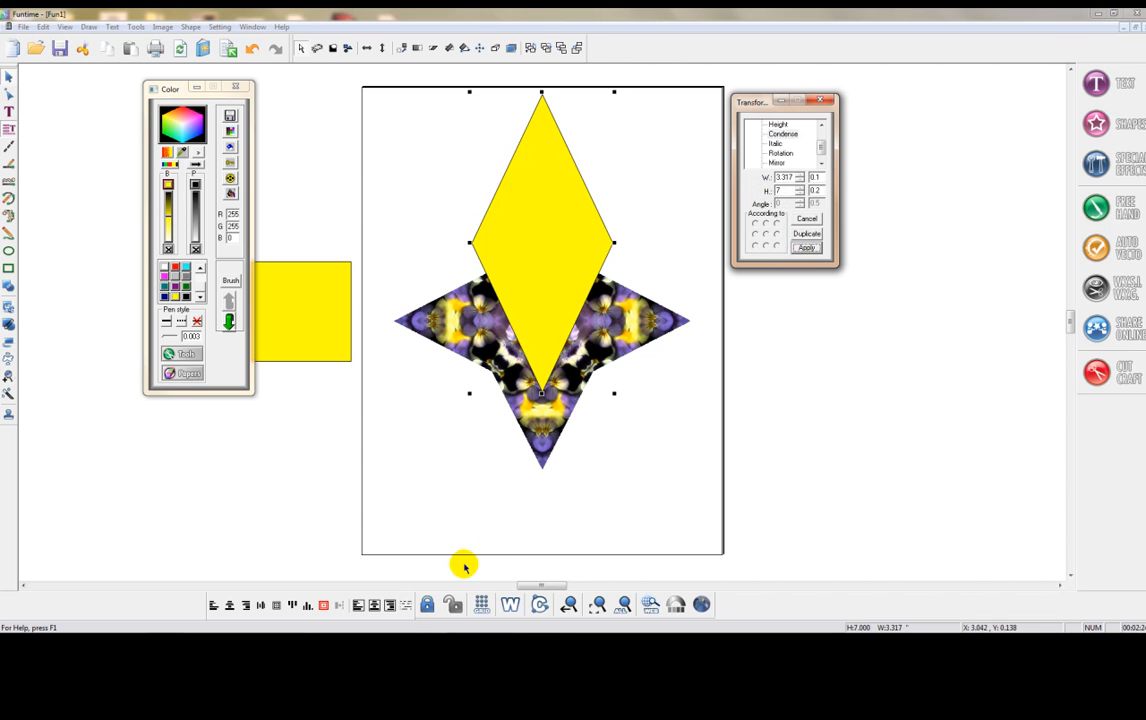
pyautogui.click(323, 606)
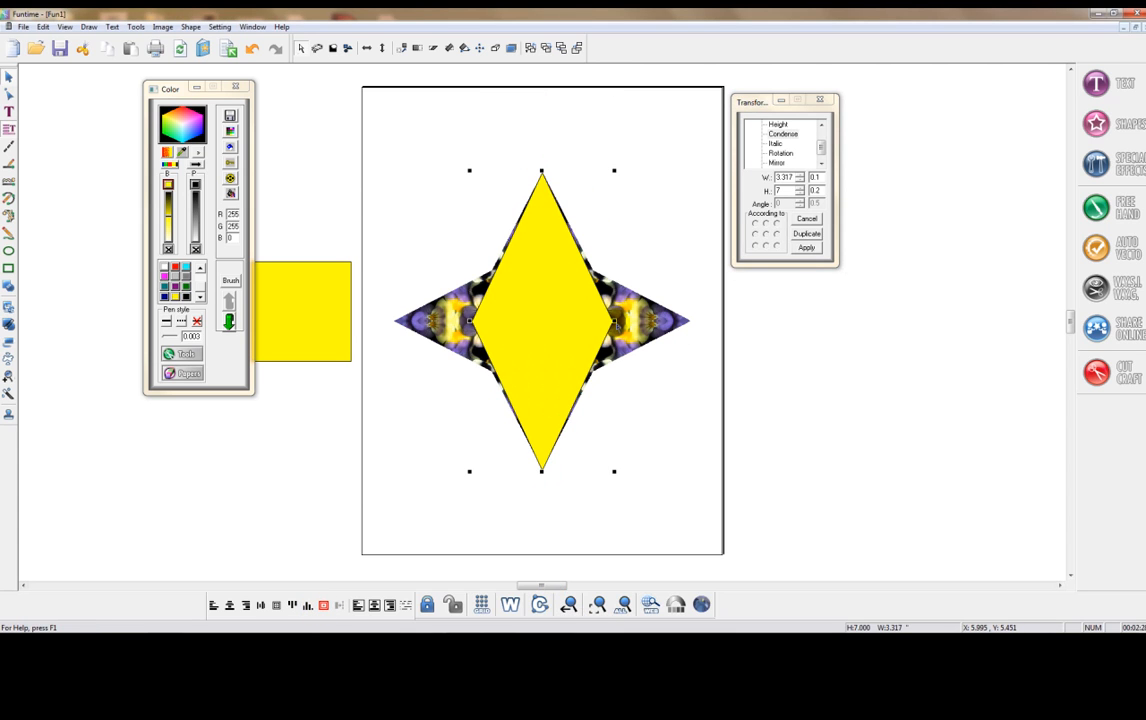
# - Widen the yellow diamond on both sides to about 3.43 inches to fit the star's vertical points, keeping it selected
pyautogui.moveTo(615, 321); pyautogui.dragTo(618, 321)
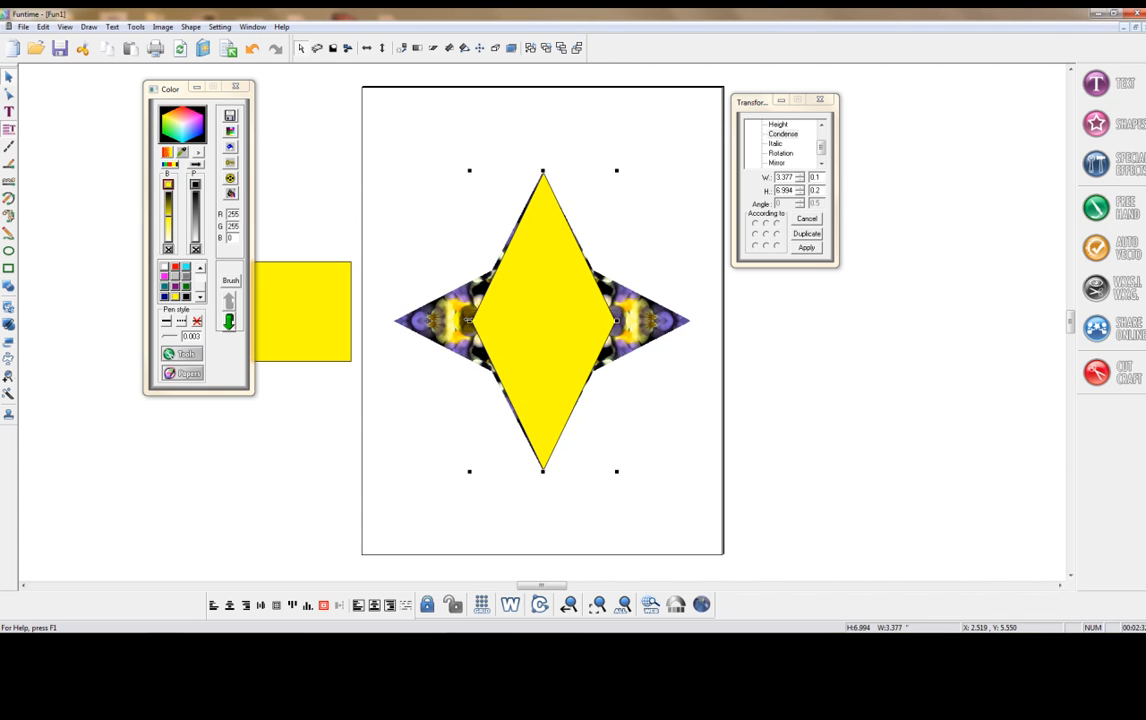
pyautogui.moveTo(470, 320); pyautogui.dragTo(467, 320)
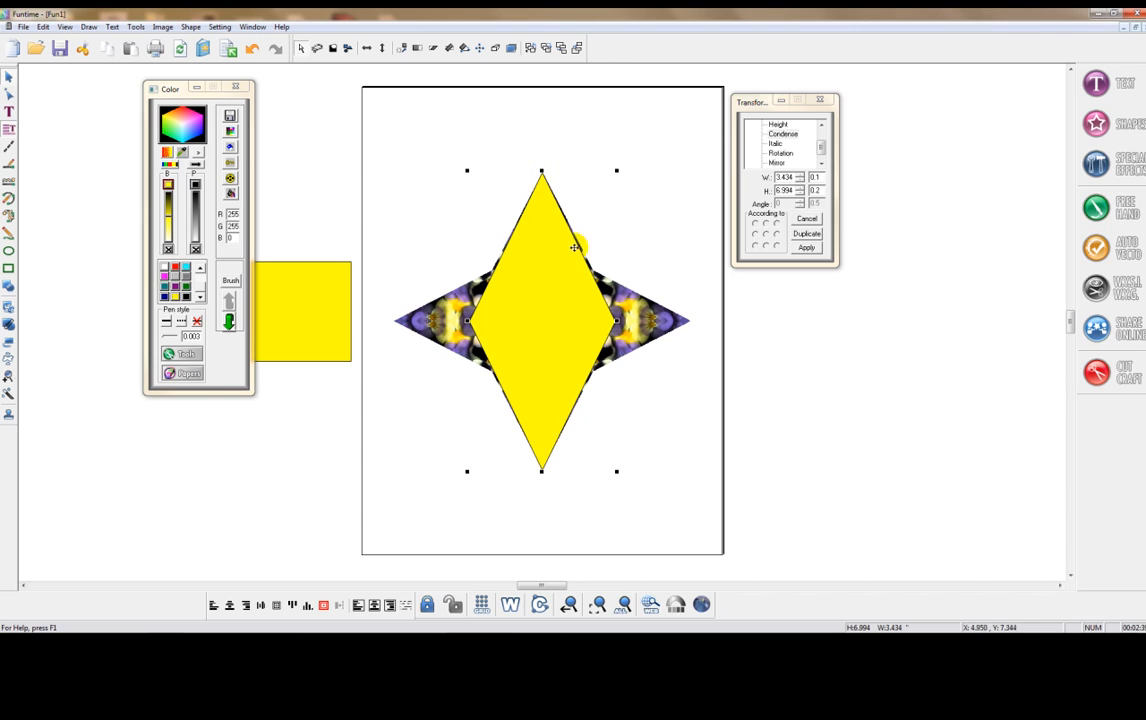
pyautogui.click(653, 411)
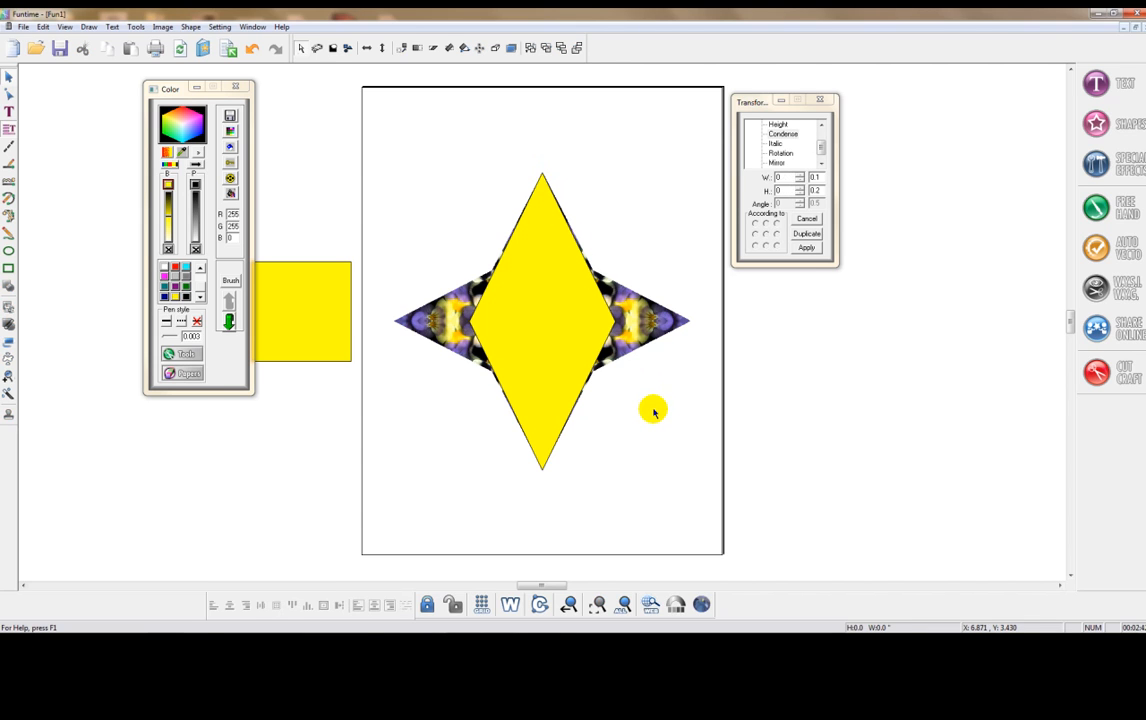
pyautogui.click(551, 340)
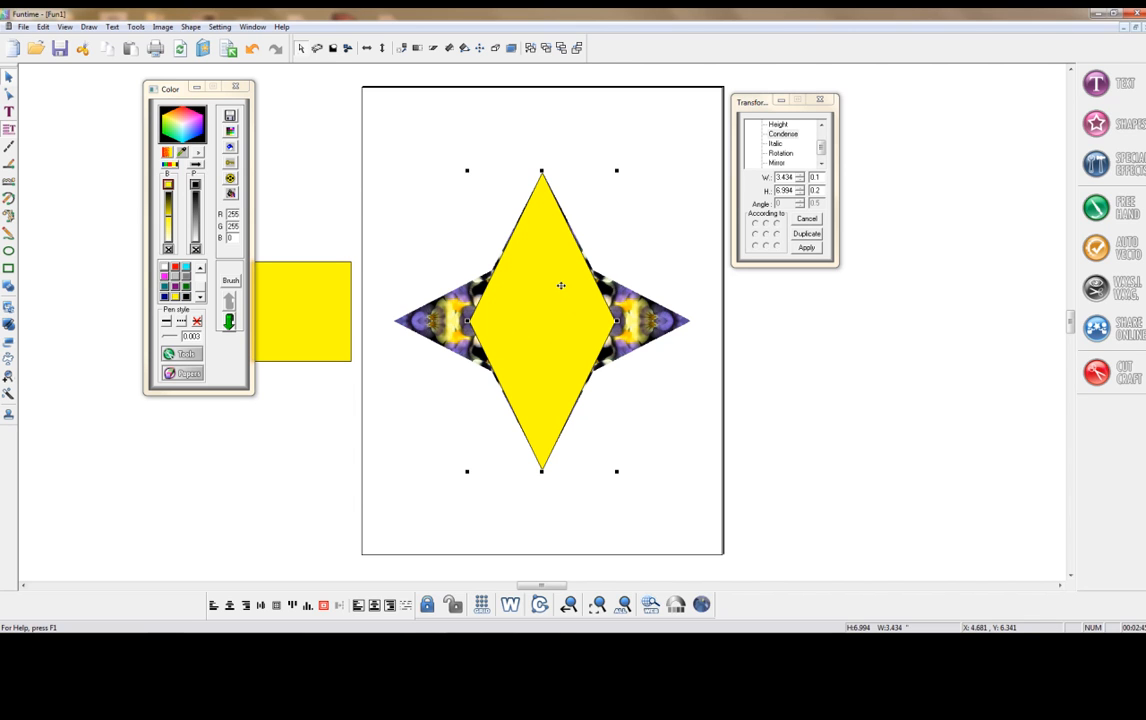
# - Create a duplicate of the yellow diamond rotated 90 degrees about its centre
pyautogui.click(780, 153)
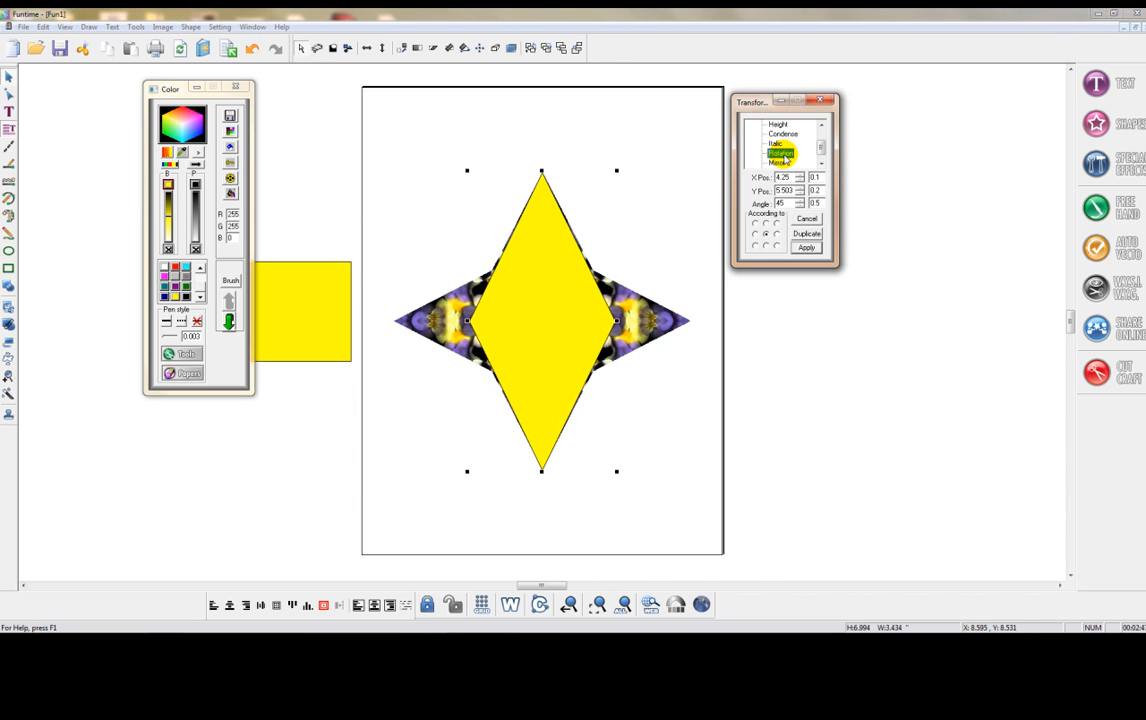
pyautogui.moveTo(790, 204); pyautogui.dragTo(757, 204)
pyautogui.write('90')
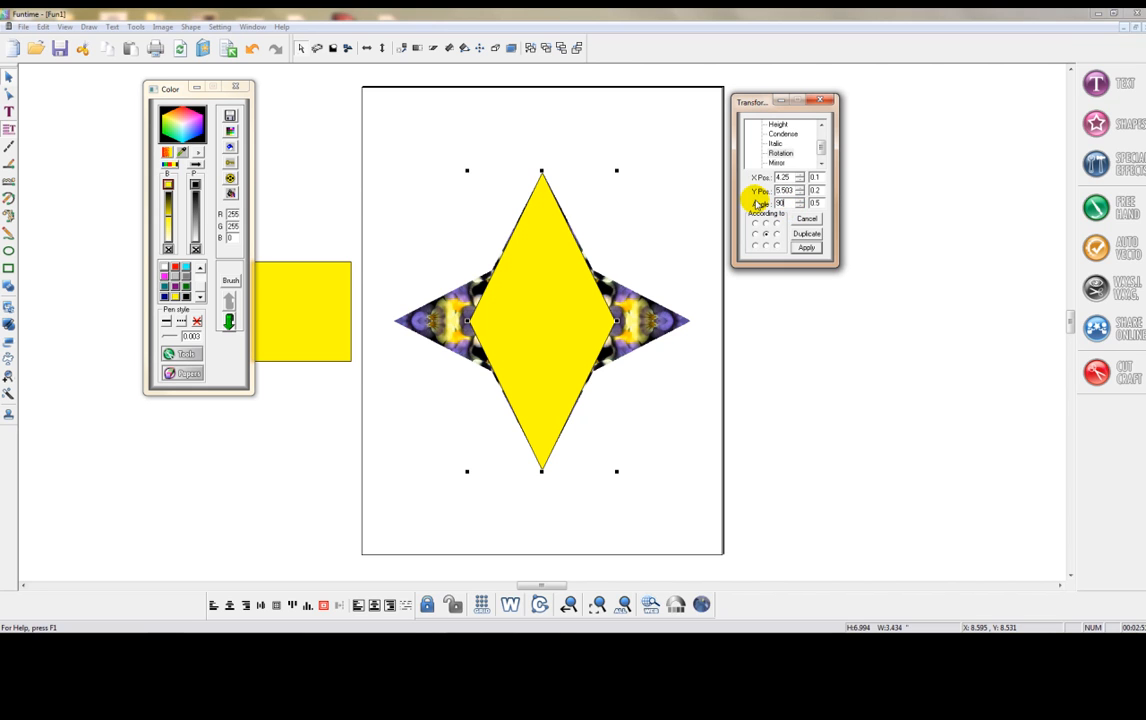
pyautogui.click(804, 248)
# - Weld the two crossed yellow diamonds into one four-pointed star and remove its fill
pyautogui.moveTo(739, 510); pyautogui.dragTo(368, 150)
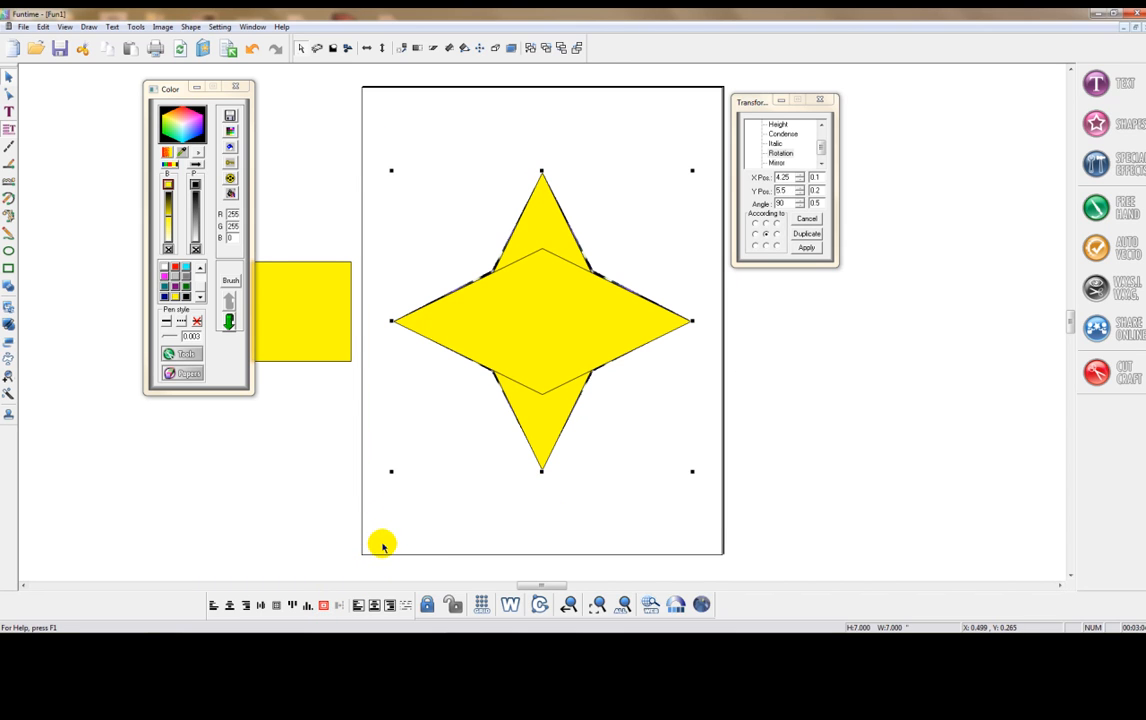
pyautogui.click(545, 211)
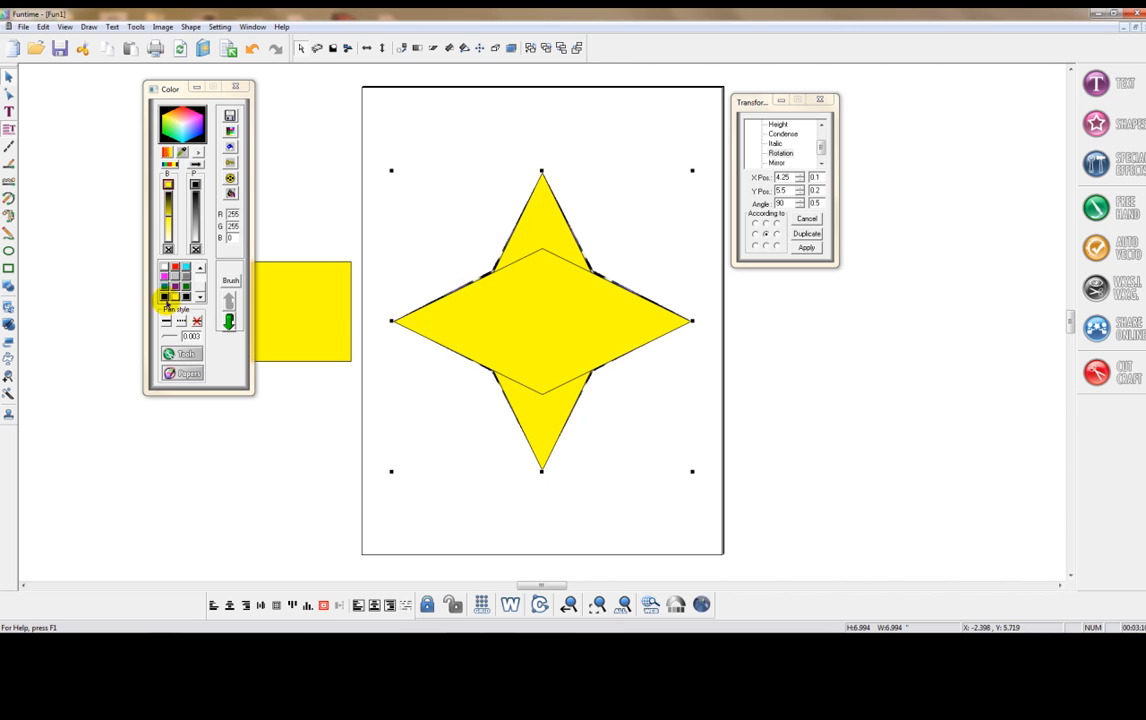
pyautogui.click(8, 287)
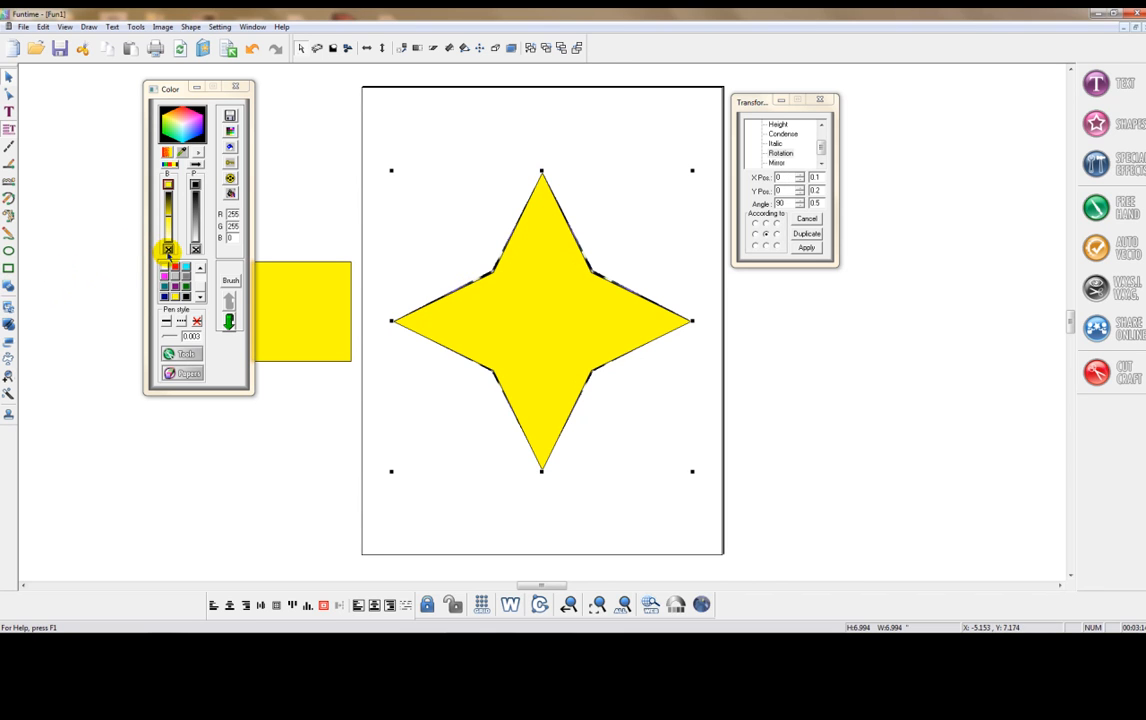
pyautogui.click(168, 248)
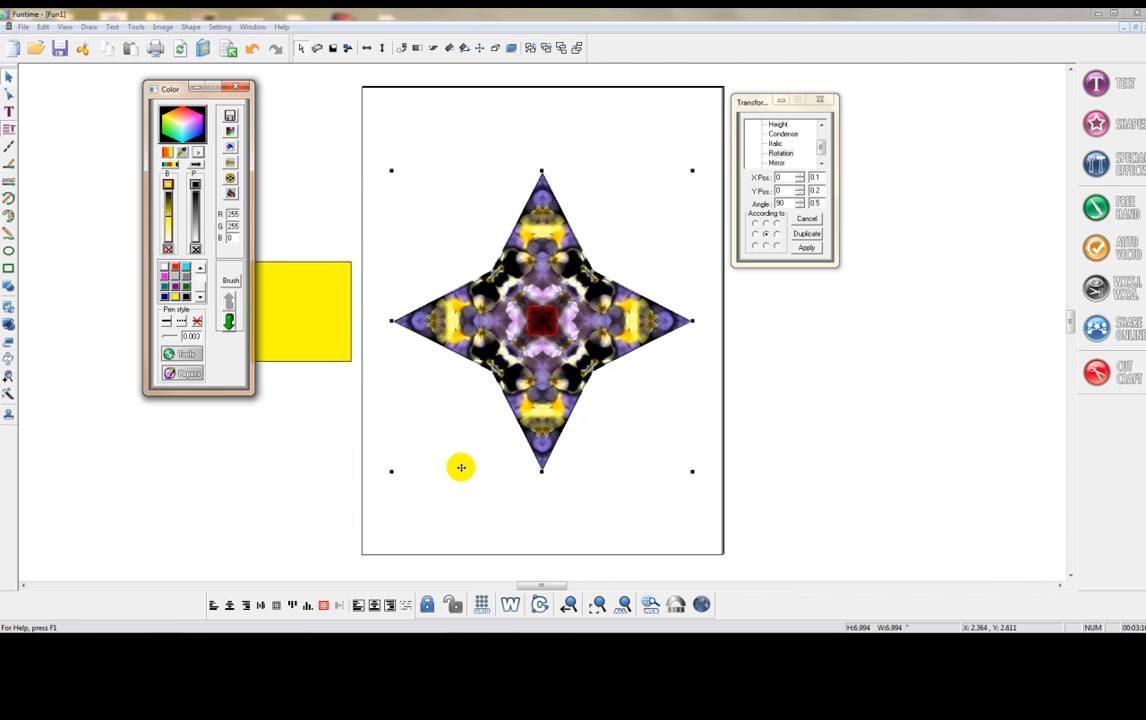
pyautogui.click(412, 524)
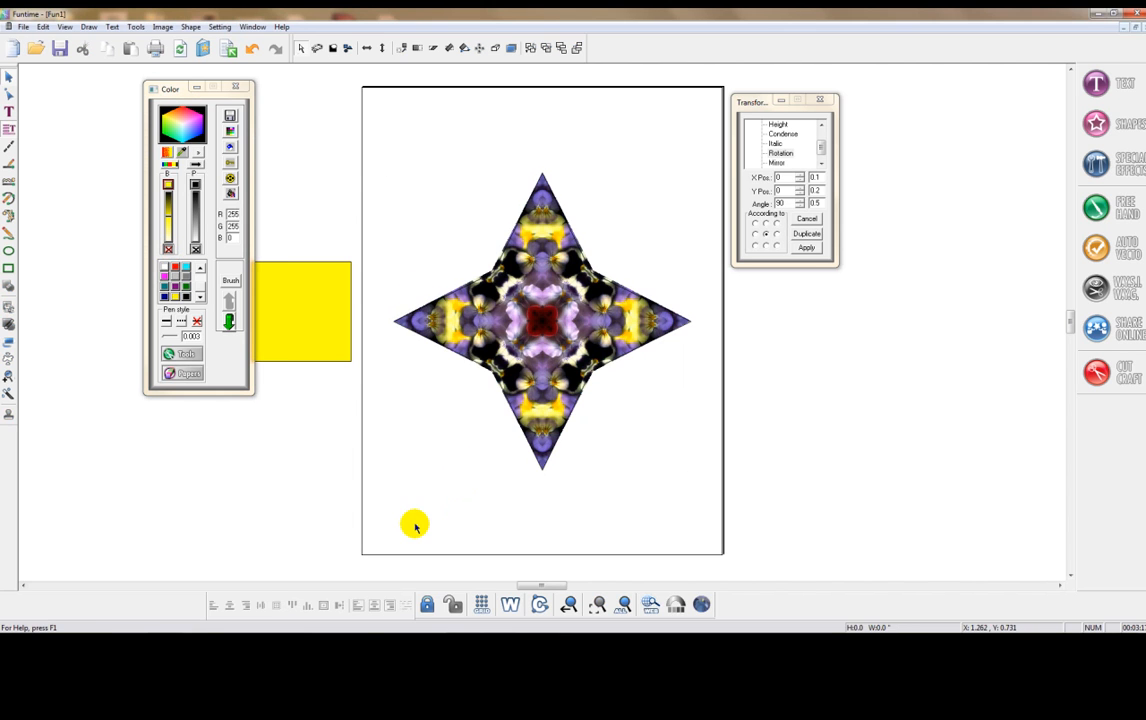
# - Move the pansy star image outside the page and centre the spare yellow square on the page
pyautogui.click(535, 323)
pyautogui.moveTo(513, 322); pyautogui.dragTo(857, 345)
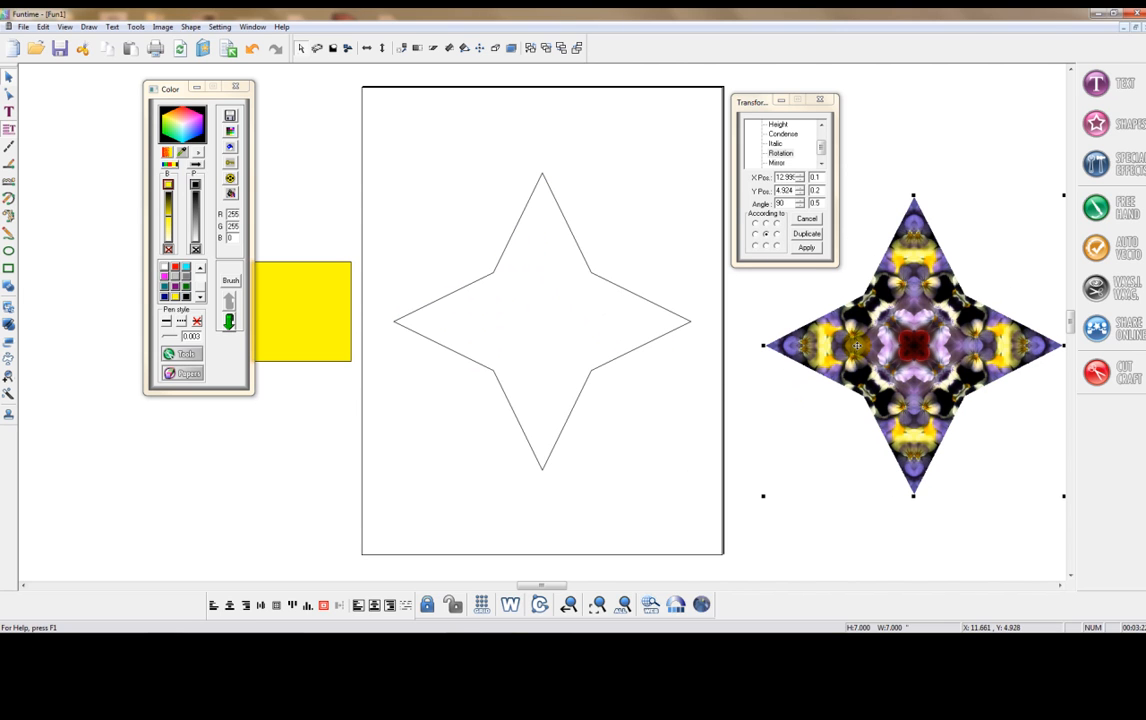
pyautogui.click(320, 327)
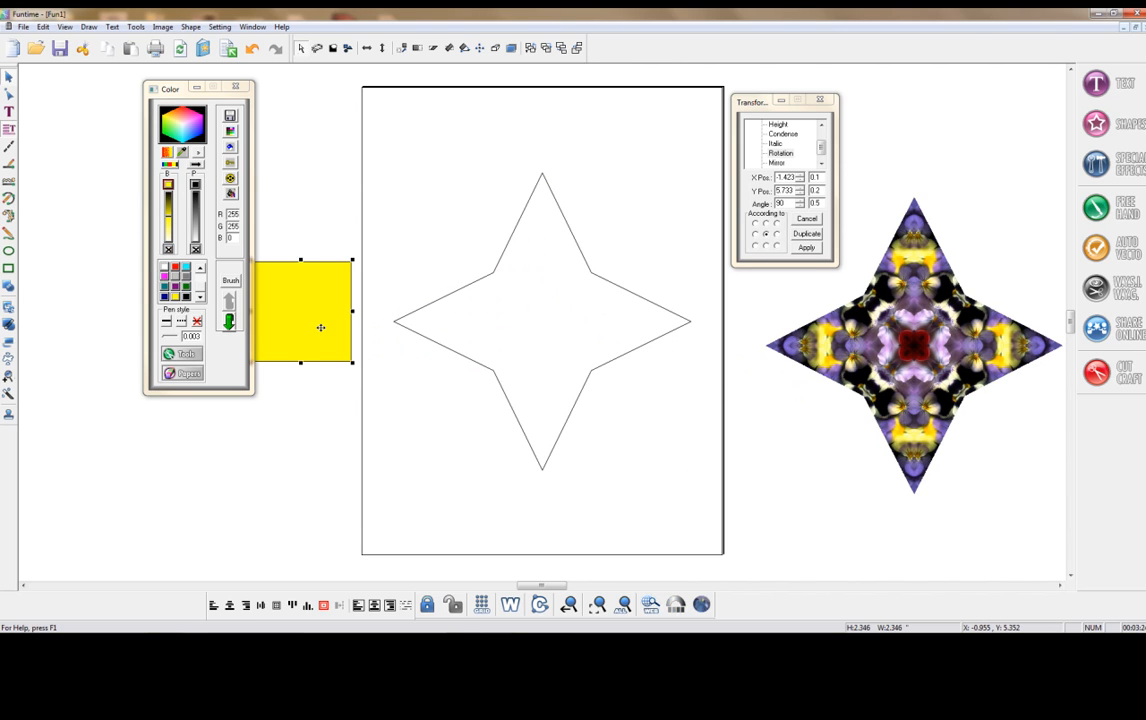
pyautogui.click(324, 606)
pyautogui.click(182, 48)
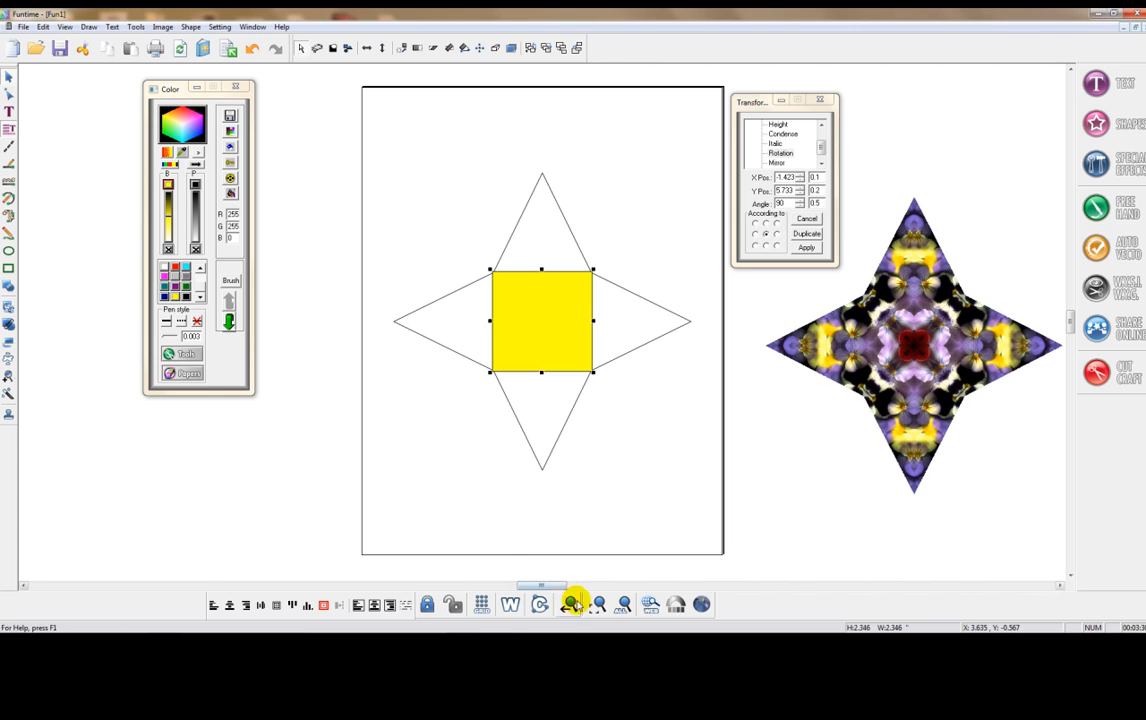
# - Remove the centred square's fill and shrink it to about 2.3 inches so its corners meet the star's inner corners
pyautogui.click(598, 604)
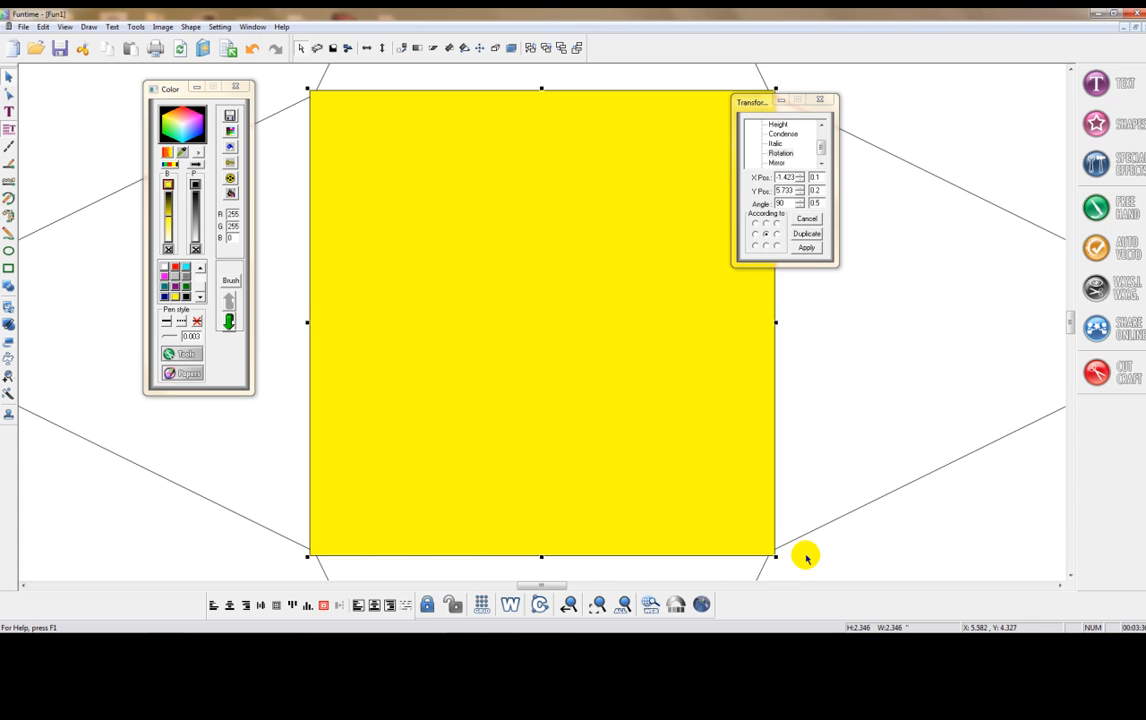
pyautogui.click(168, 248)
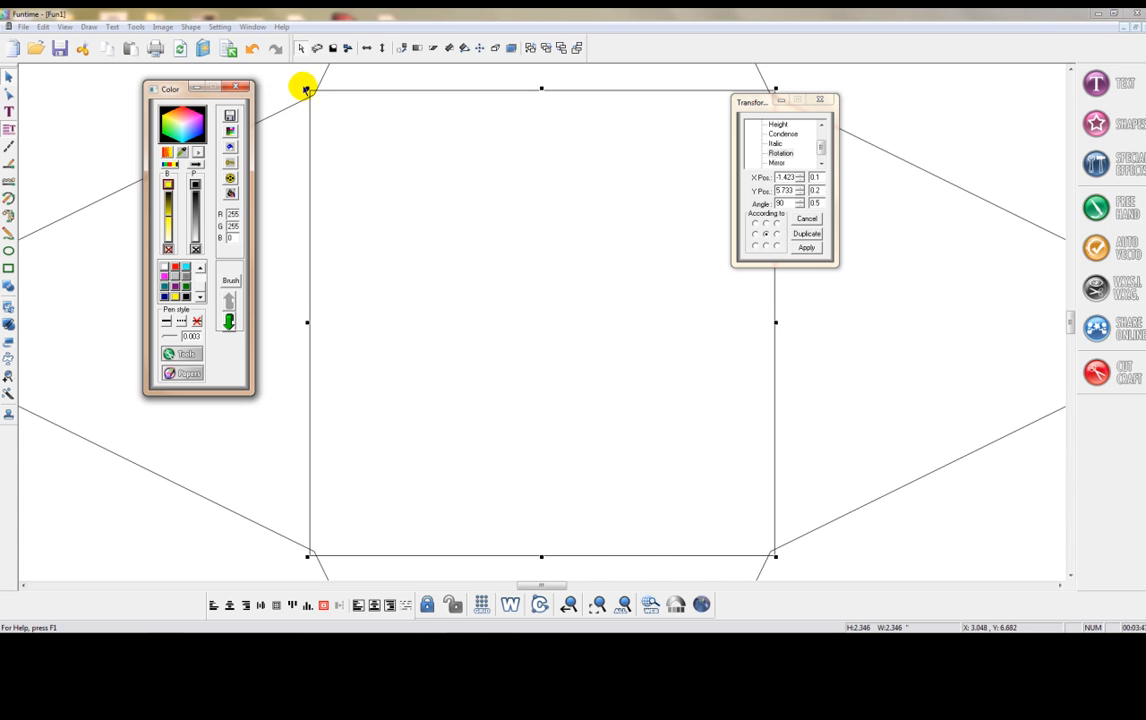
pyautogui.moveTo(307, 90); pyautogui.dragTo(312, 93)
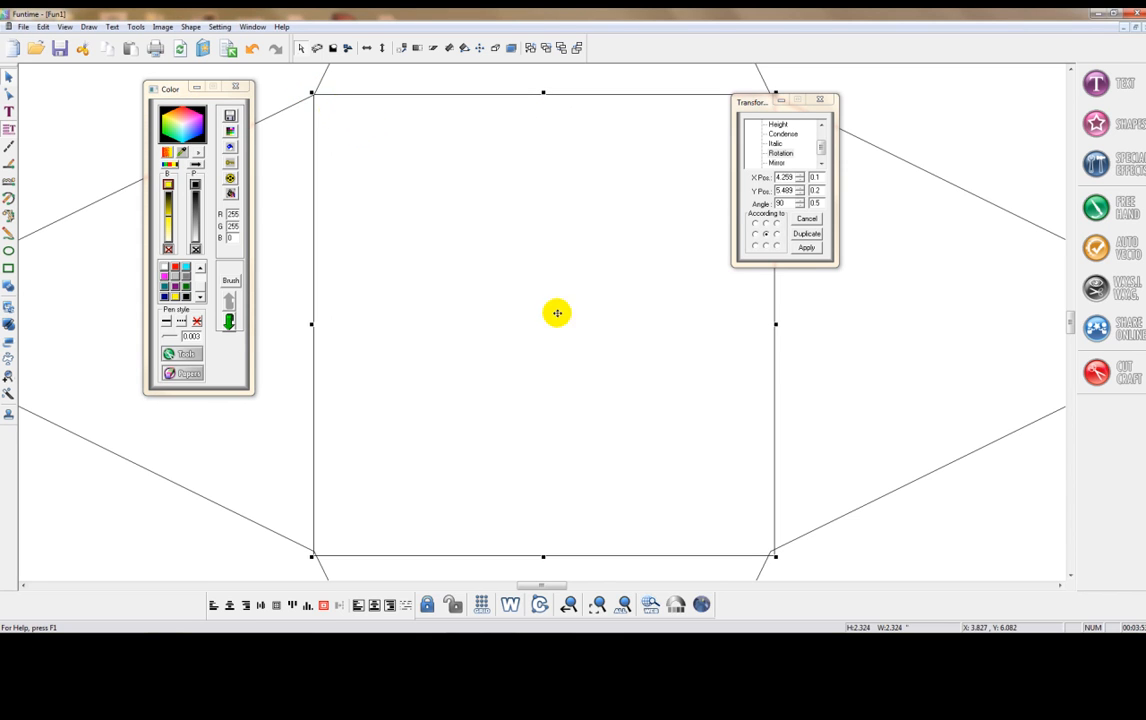
pyautogui.moveTo(774, 556); pyautogui.dragTo(770, 550)
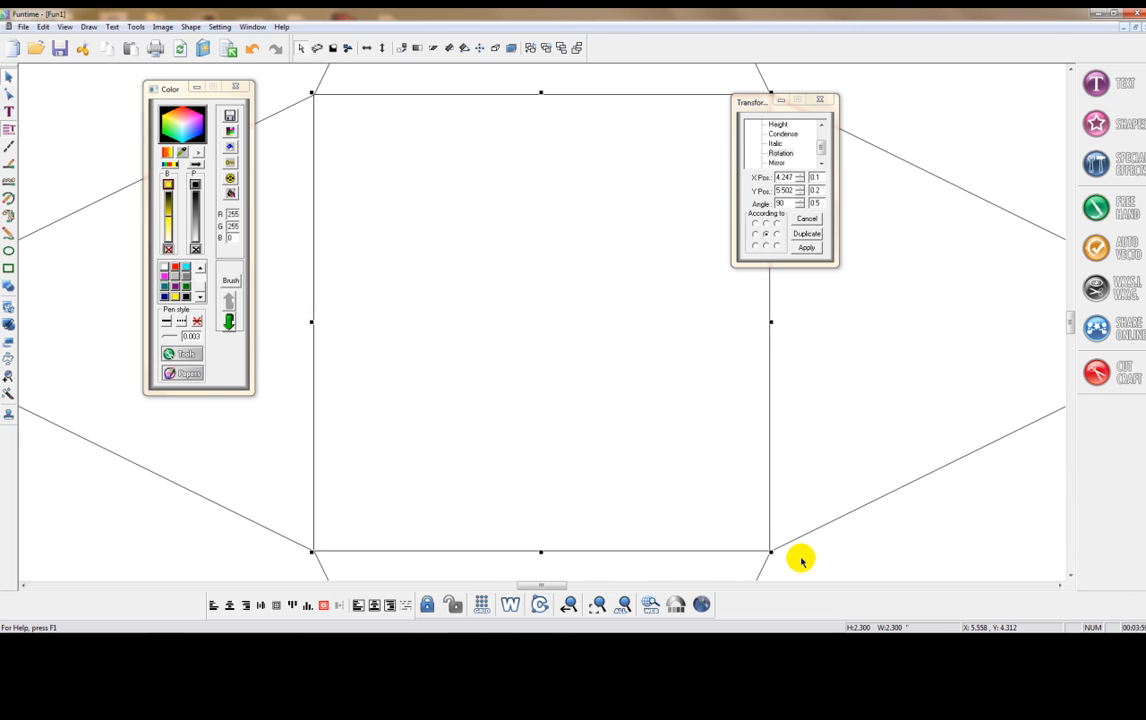
pyautogui.click(803, 564)
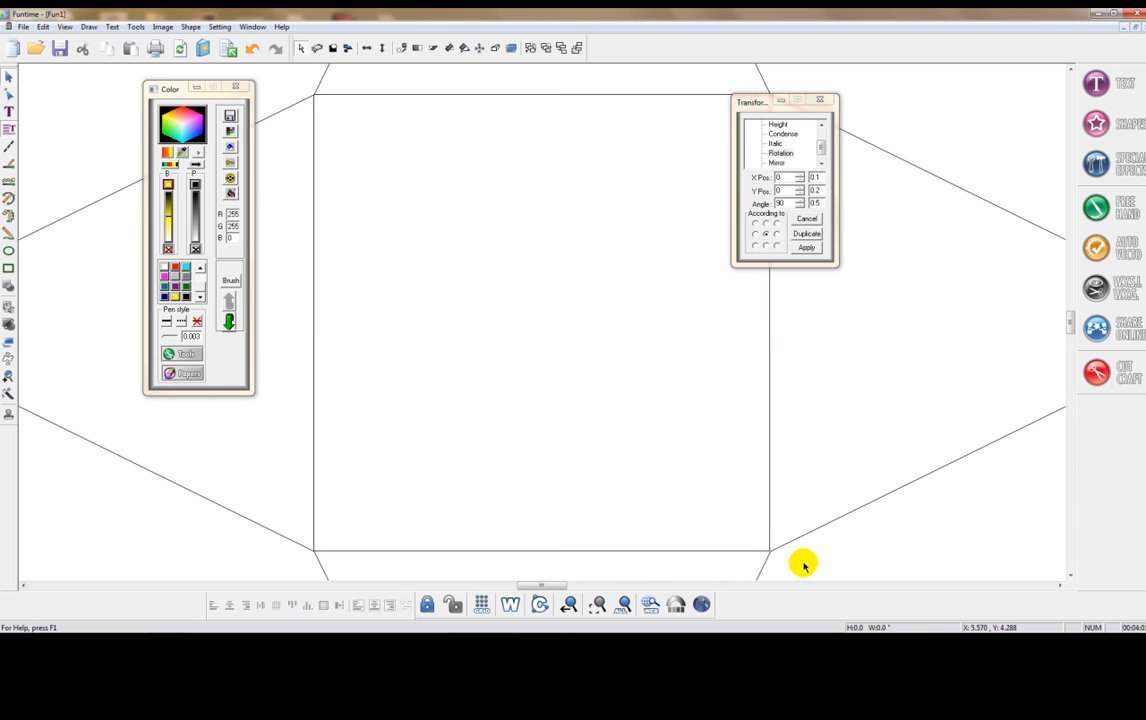
# - Colour the outlines of the star and the inner square red
pyautogui.click(624, 606)
pyautogui.moveTo(546, 585); pyautogui.dragTo(549, 590)
pyautogui.moveTo(665, 538); pyautogui.dragTo(285, 122)
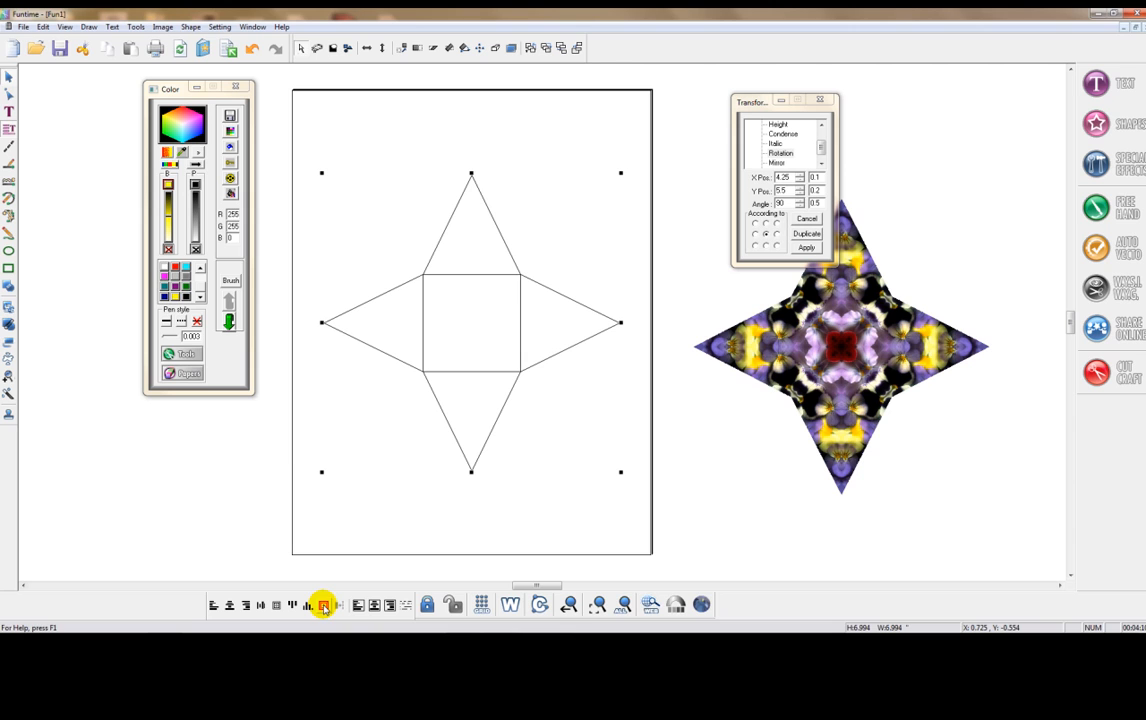
pyautogui.click(188, 28)
pyautogui.click(179, 38)
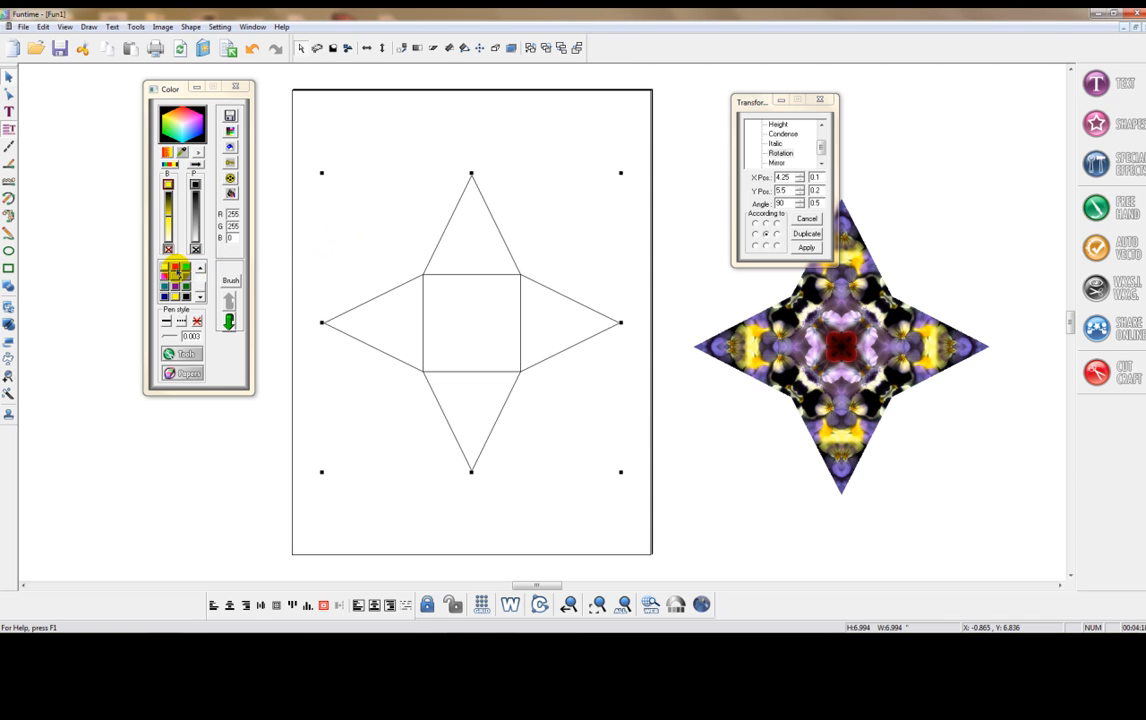
pyautogui.click(176, 267)
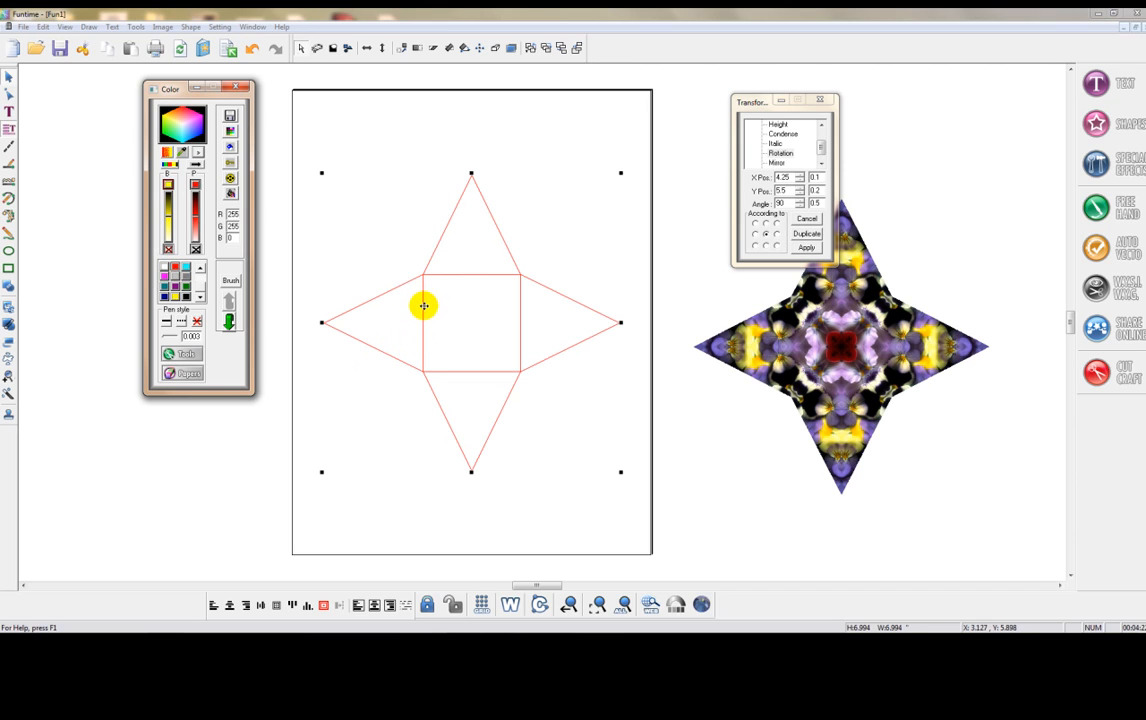
pyautogui.click(410, 505)
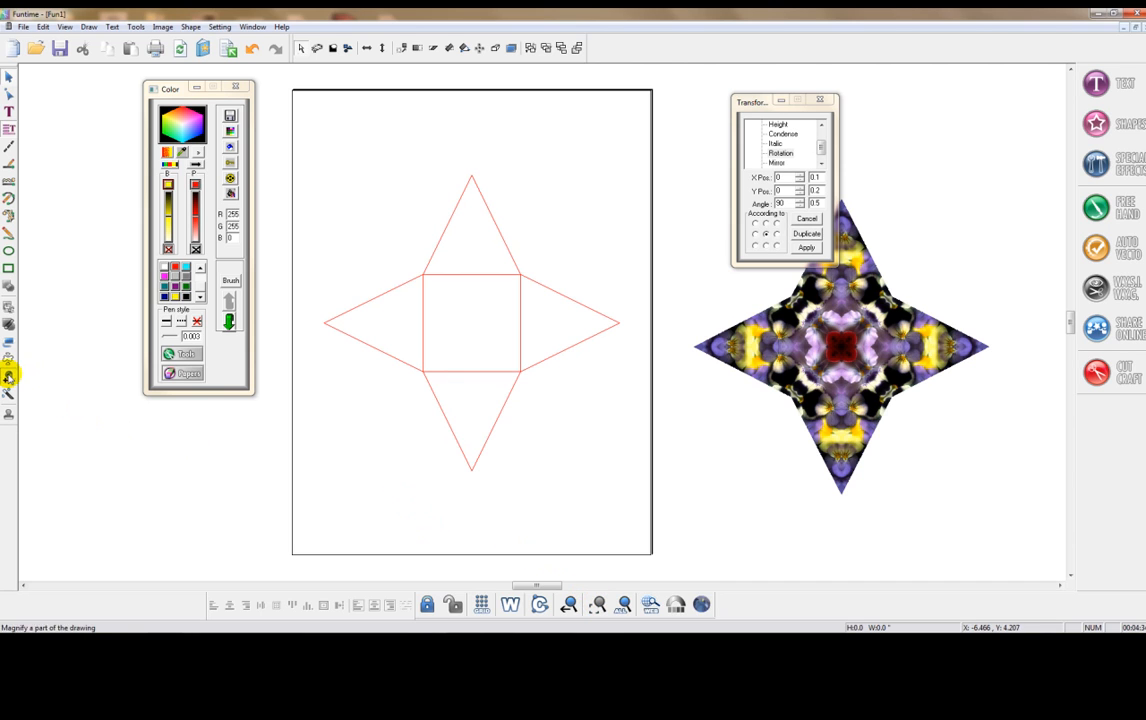
# - Draw an open tab outline about 2.38 inches high along the left edge of the star's upper triangle, from its base corner to its tip
pyautogui.click(8, 375)
pyautogui.moveTo(376, 142); pyautogui.dragTo(503, 314)
pyautogui.moveTo(537, 587); pyautogui.dragTo(524, 587)
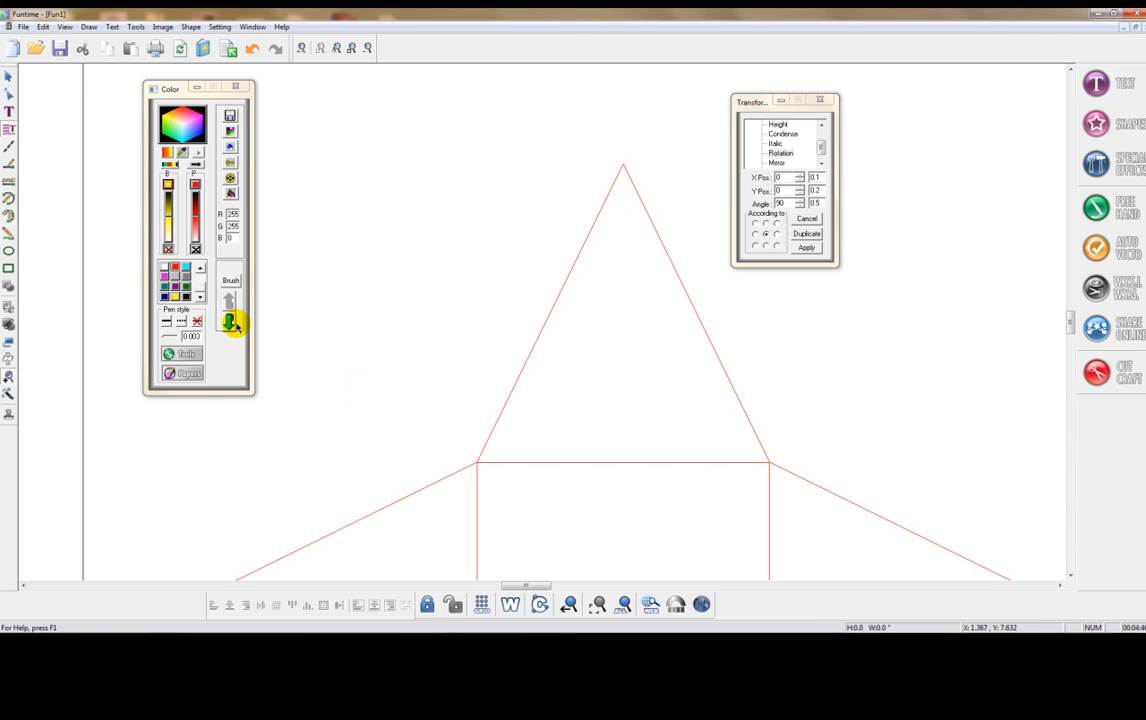
pyautogui.click(8, 165)
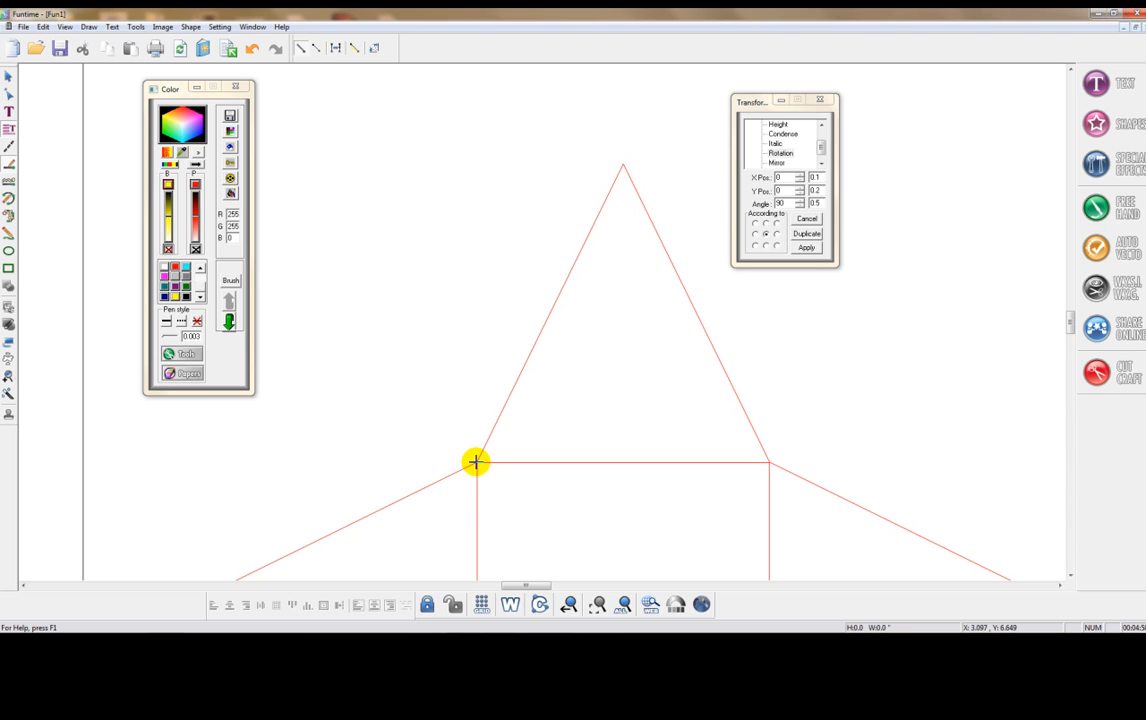
pyautogui.click(476, 462)
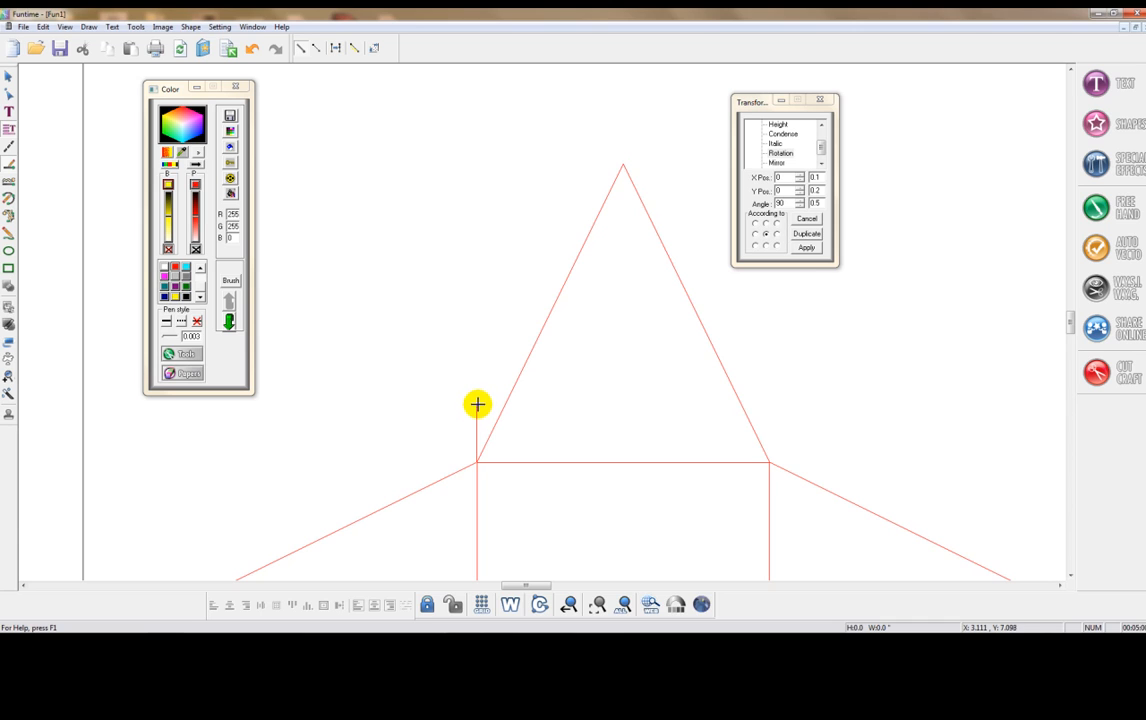
pyautogui.click(477, 394)
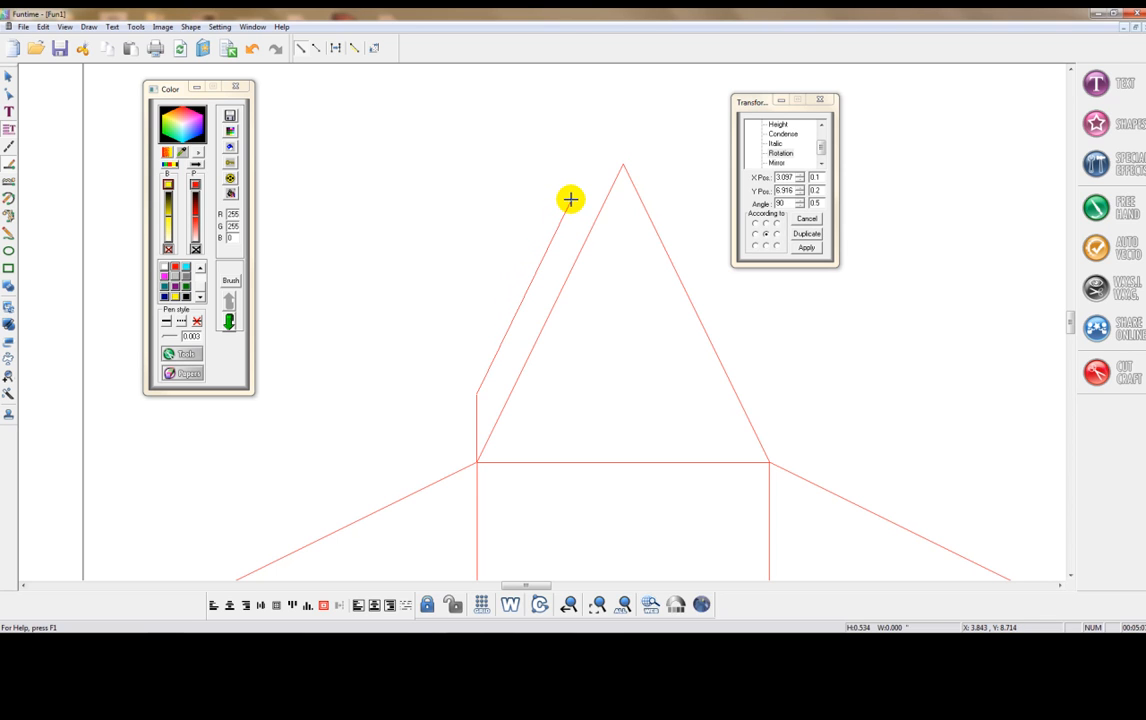
pyautogui.click(570, 199)
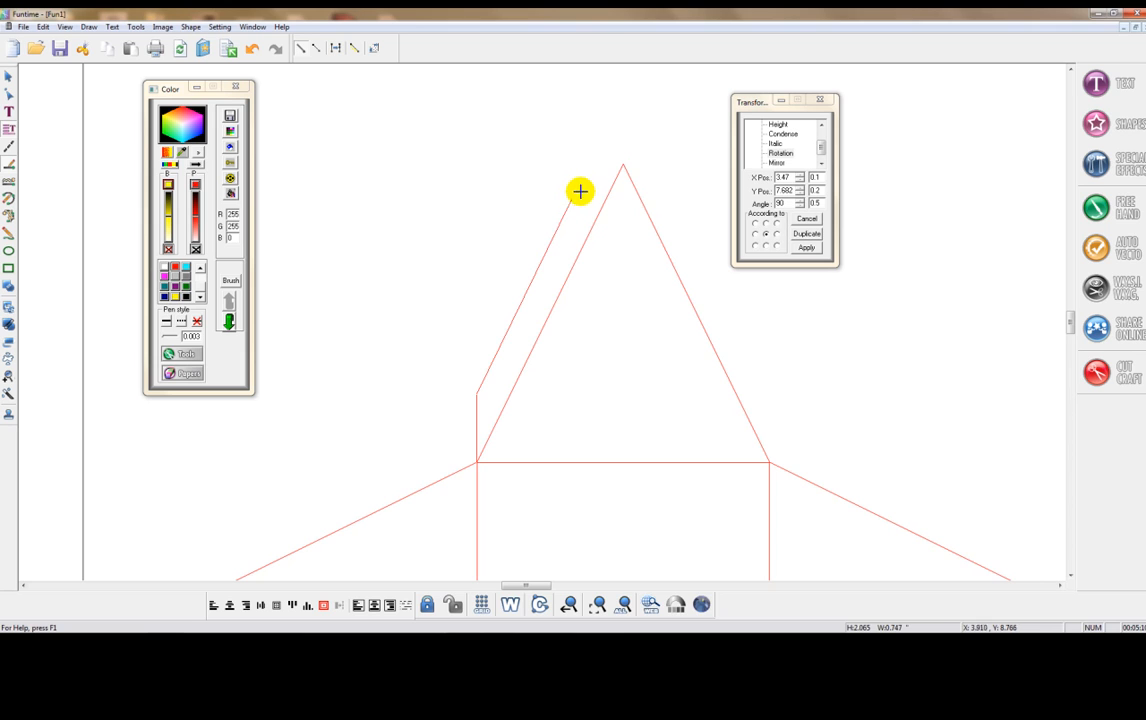
pyautogui.doubleClick(622, 160)
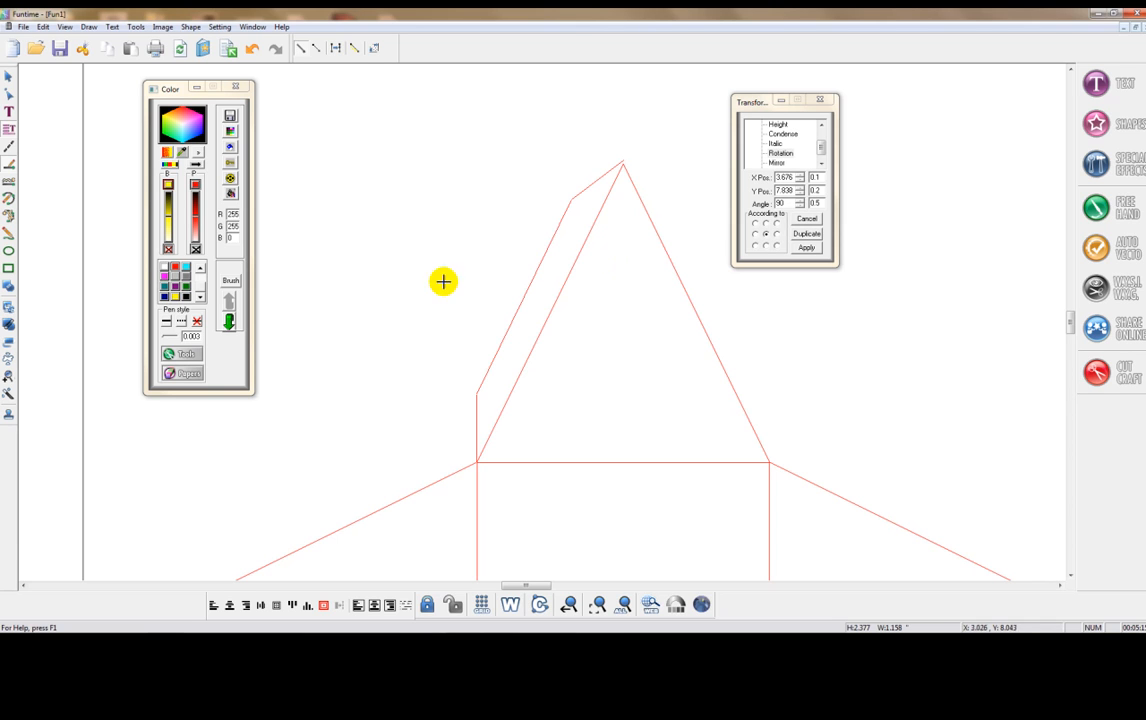
# - Colour the tab outline black and nudge it so its lower end meets the square's upper-left corner
pyautogui.click(8, 77)
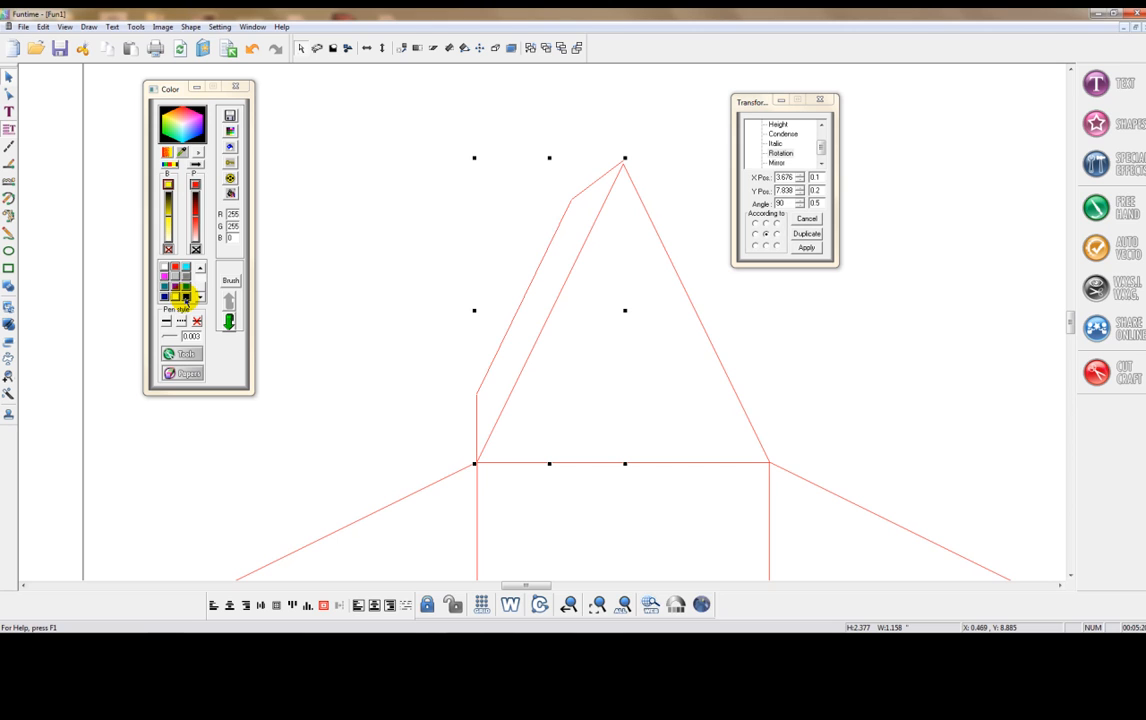
pyautogui.click(186, 298)
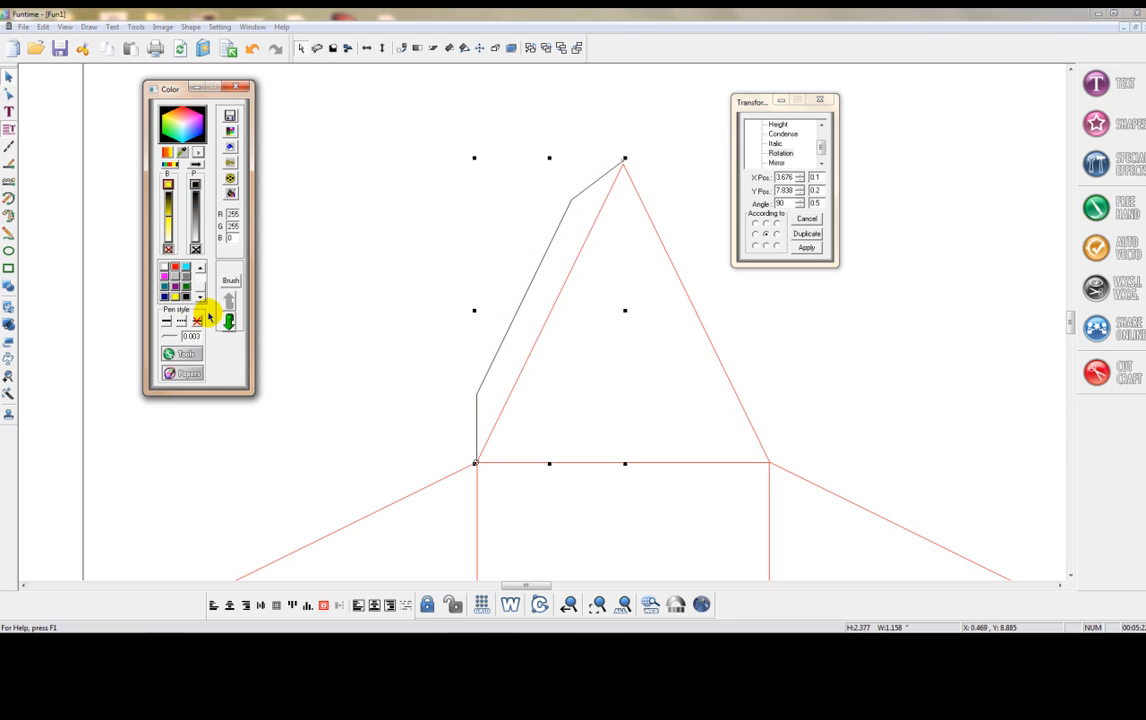
pyautogui.click(7, 378)
pyautogui.moveTo(404, 412); pyautogui.dragTo(516, 510)
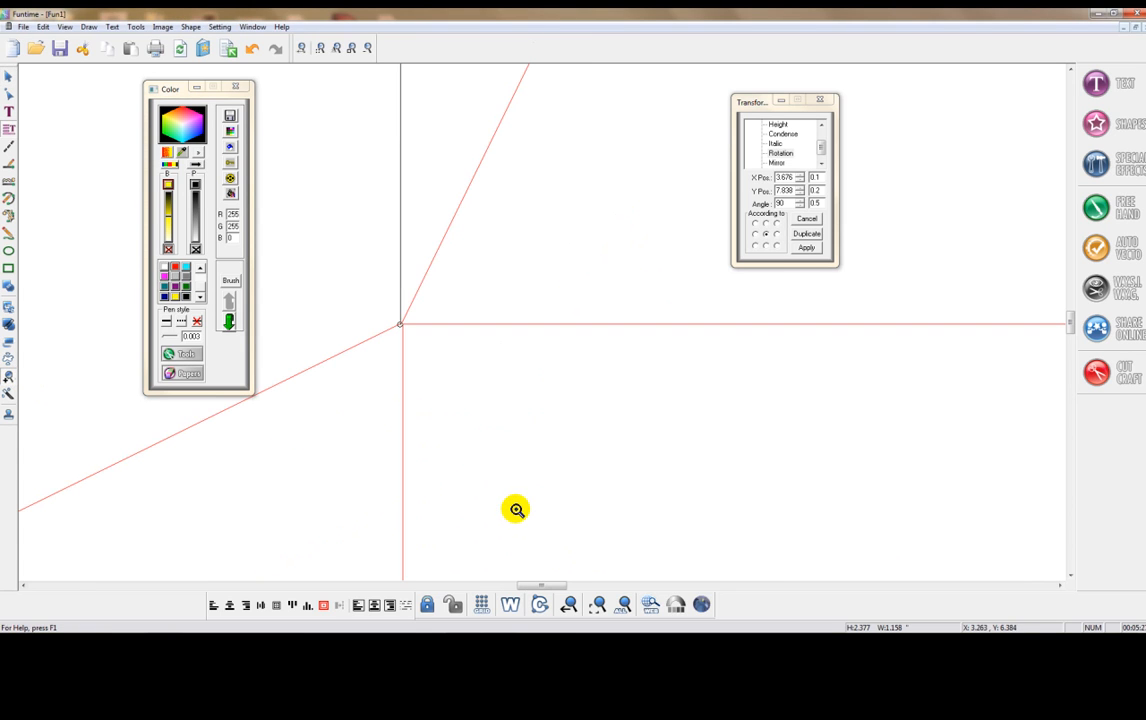
pyautogui.click(8, 77)
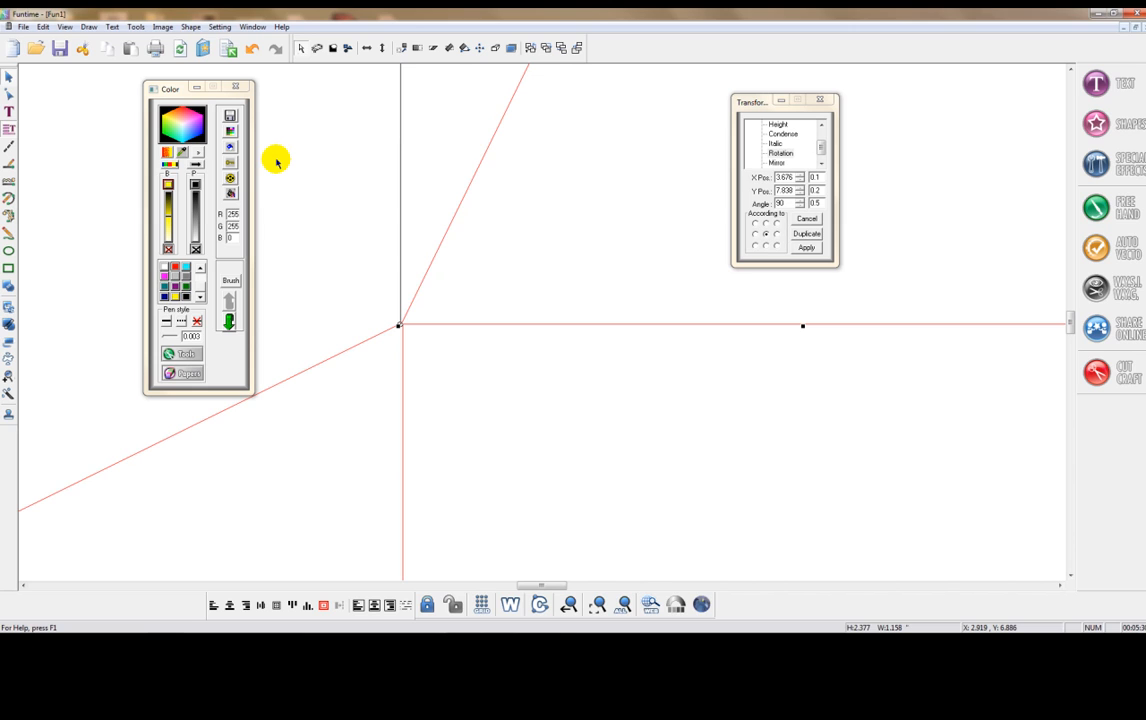
pyautogui.press('Right')
pyautogui.press('Right')
pyautogui.press('Right')
pyautogui.press('Right')
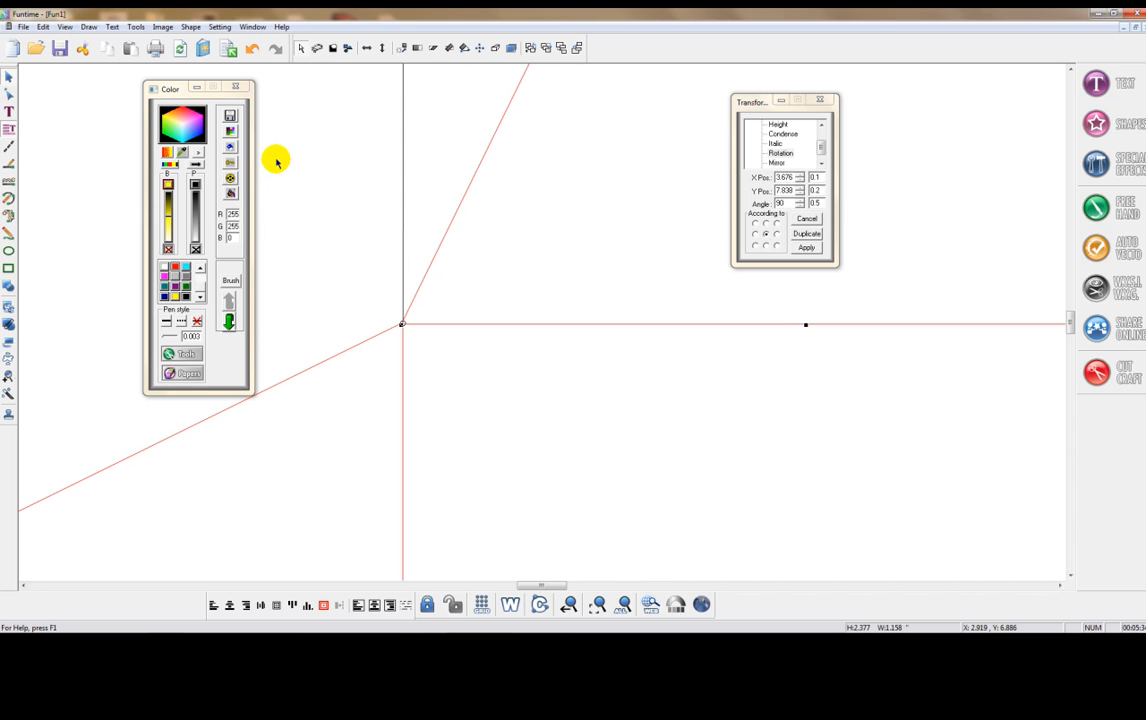
pyautogui.press('Left')
pyautogui.press('Right')
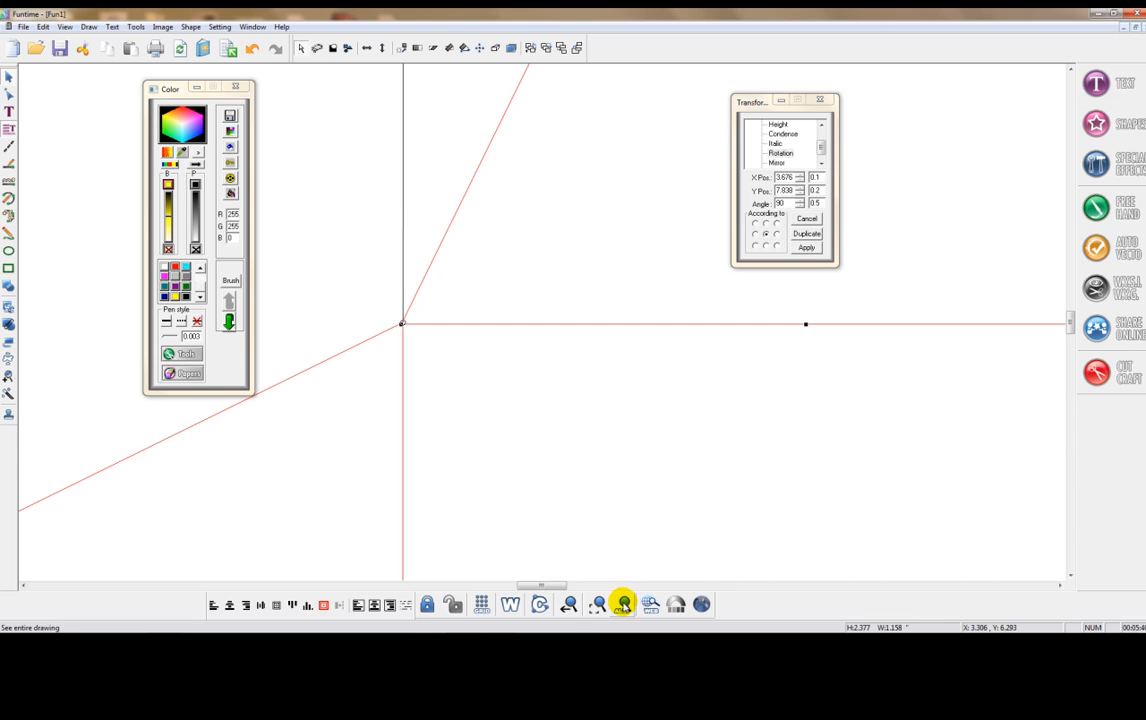
# - Move the tab outline's upper end node onto the tip of the star's upper triangle
pyautogui.click(624, 604)
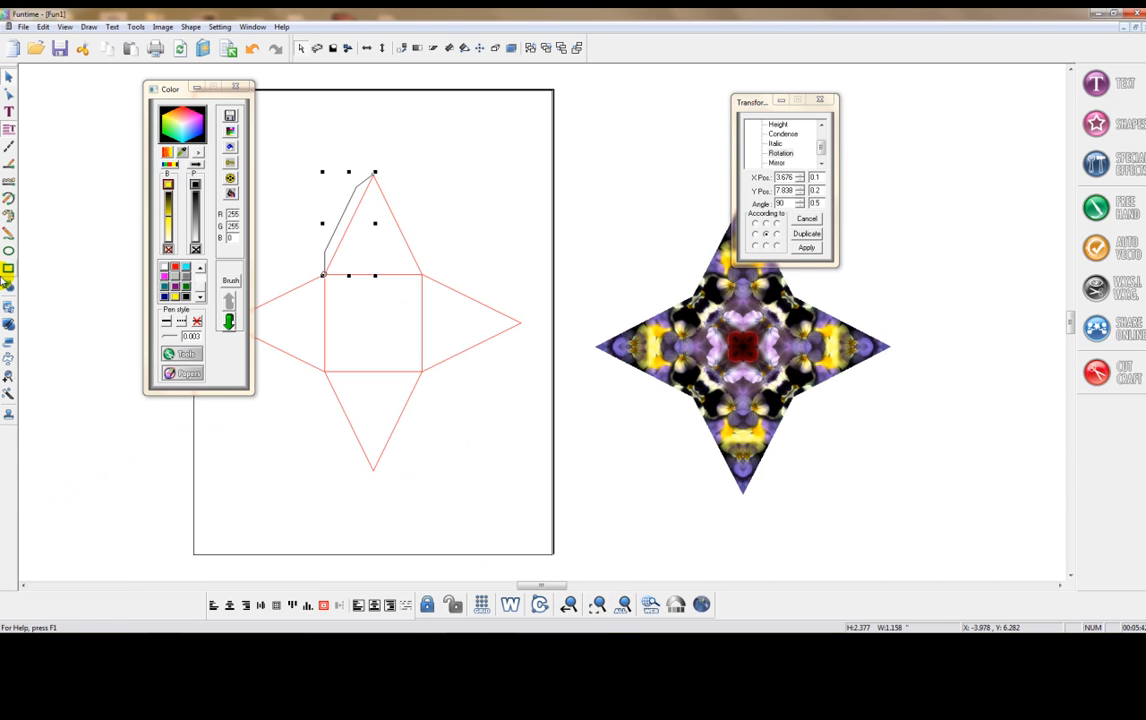
pyautogui.click(8, 373)
pyautogui.moveTo(365, 165); pyautogui.dragTo(390, 192)
pyautogui.moveTo(550, 584); pyautogui.dragTo(536, 589)
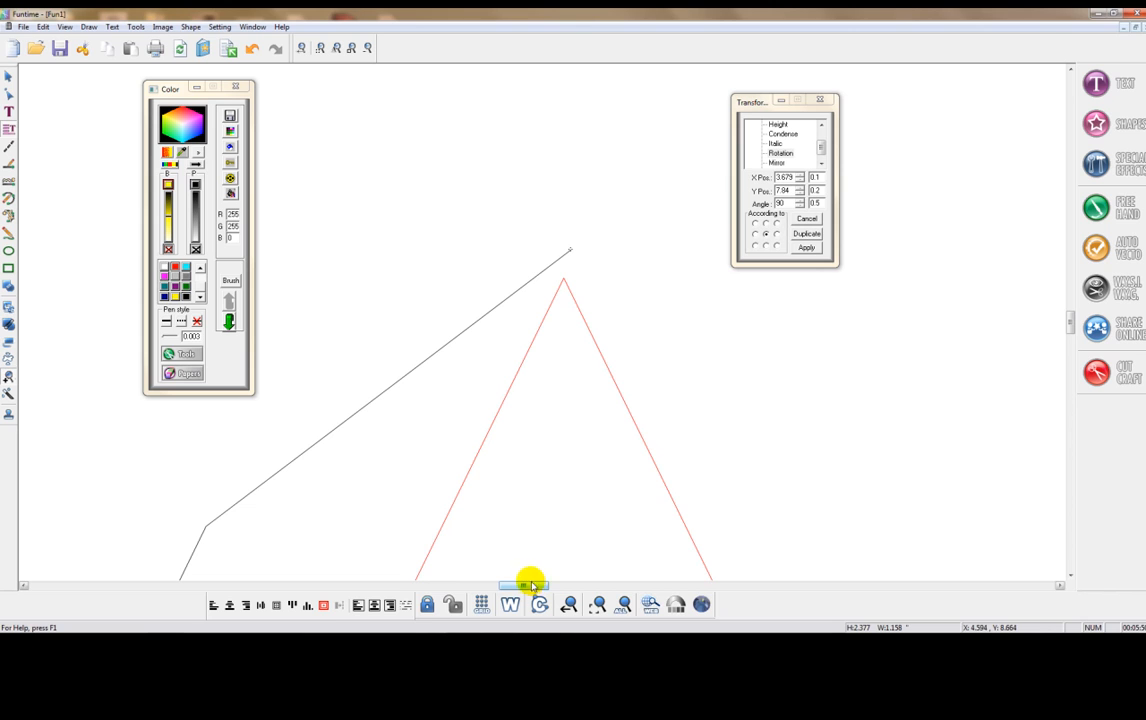
pyautogui.click(8, 96)
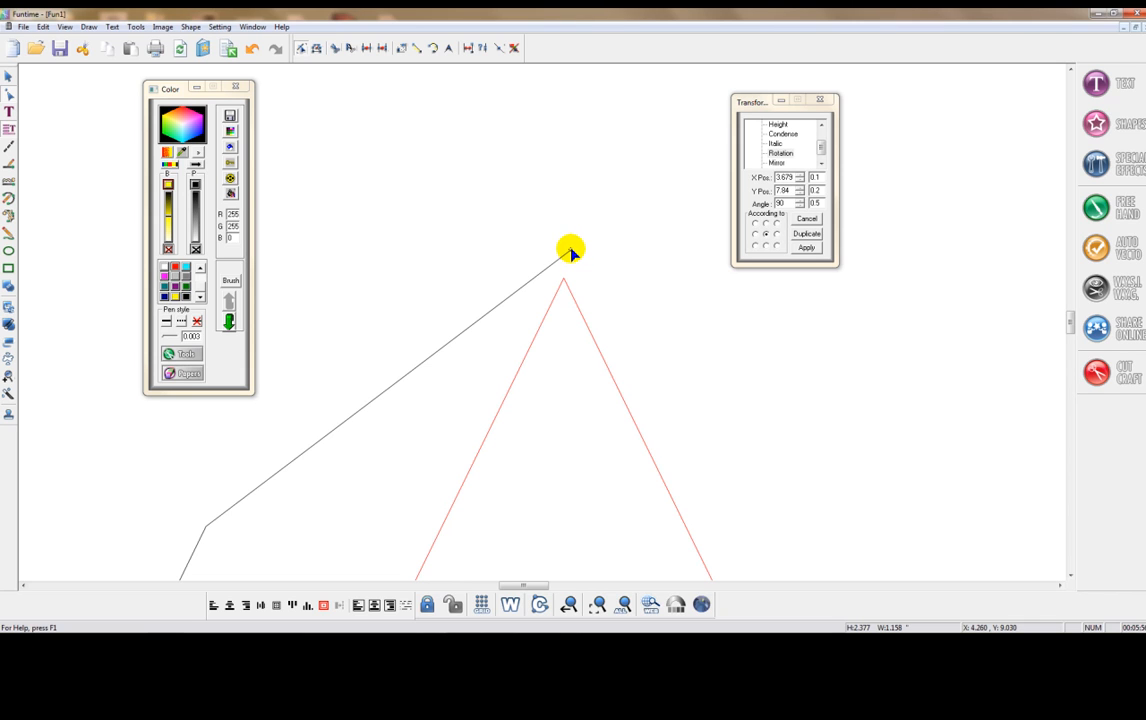
pyautogui.moveTo(569, 252); pyautogui.dragTo(560, 274)
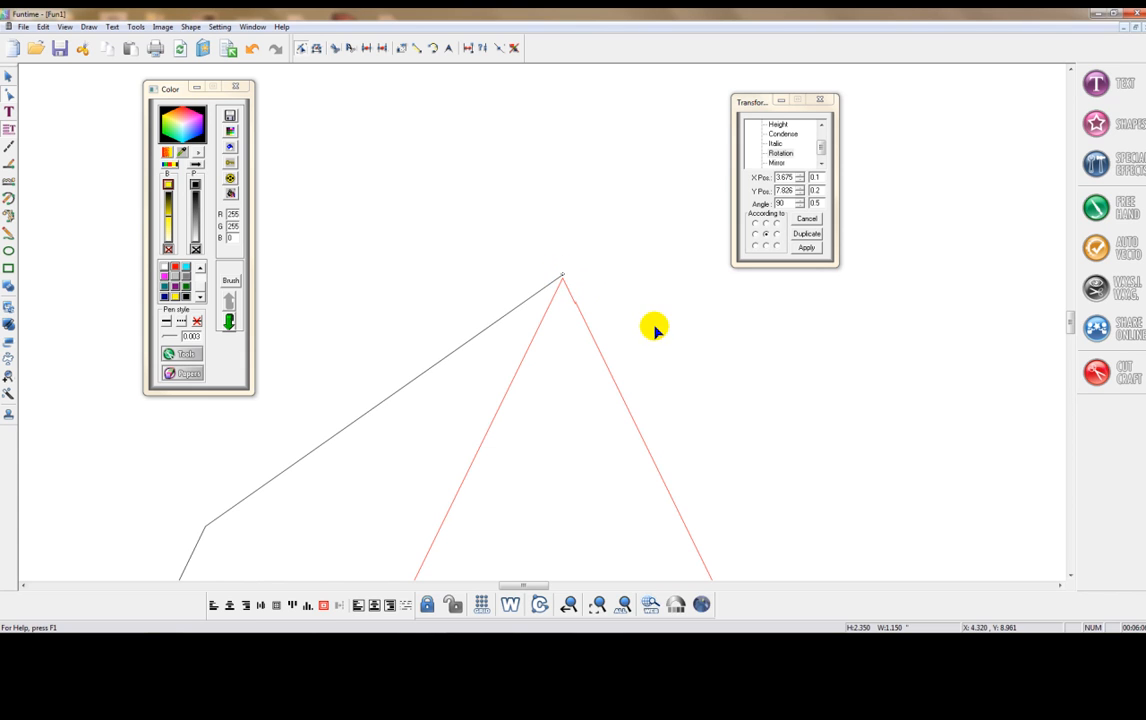
# - Mirror a copy of the black tab outline about its right side onto the right edge of the star's upper triangle
pyautogui.click(8, 76)
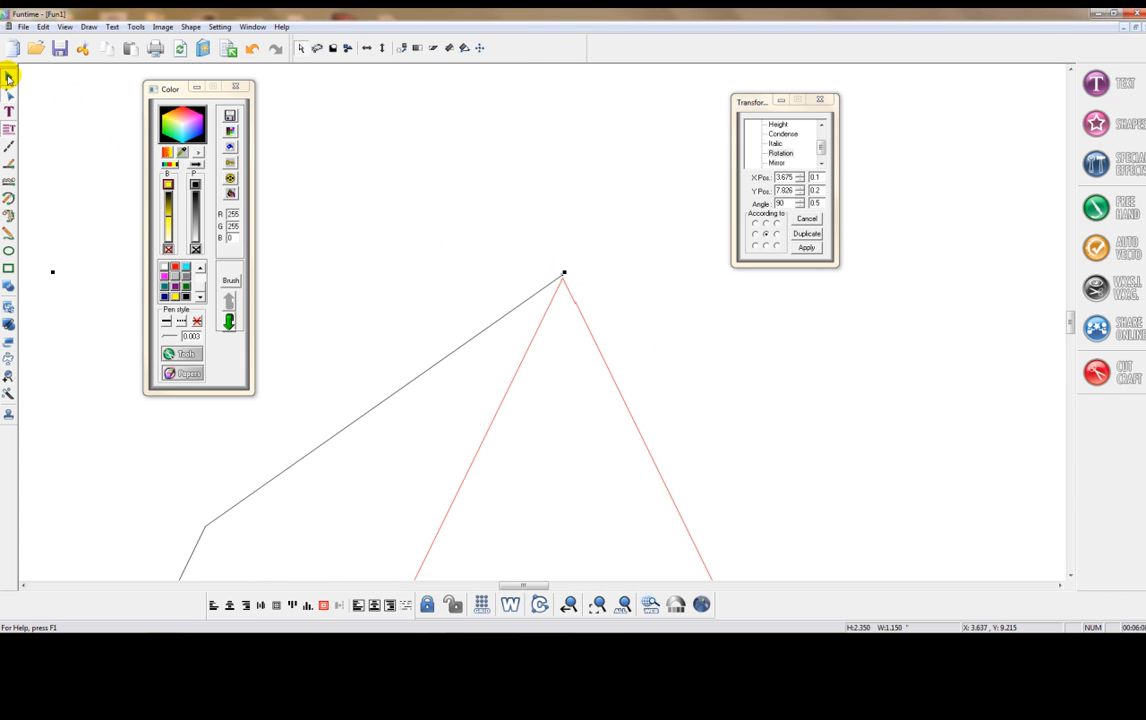
pyautogui.click(620, 605)
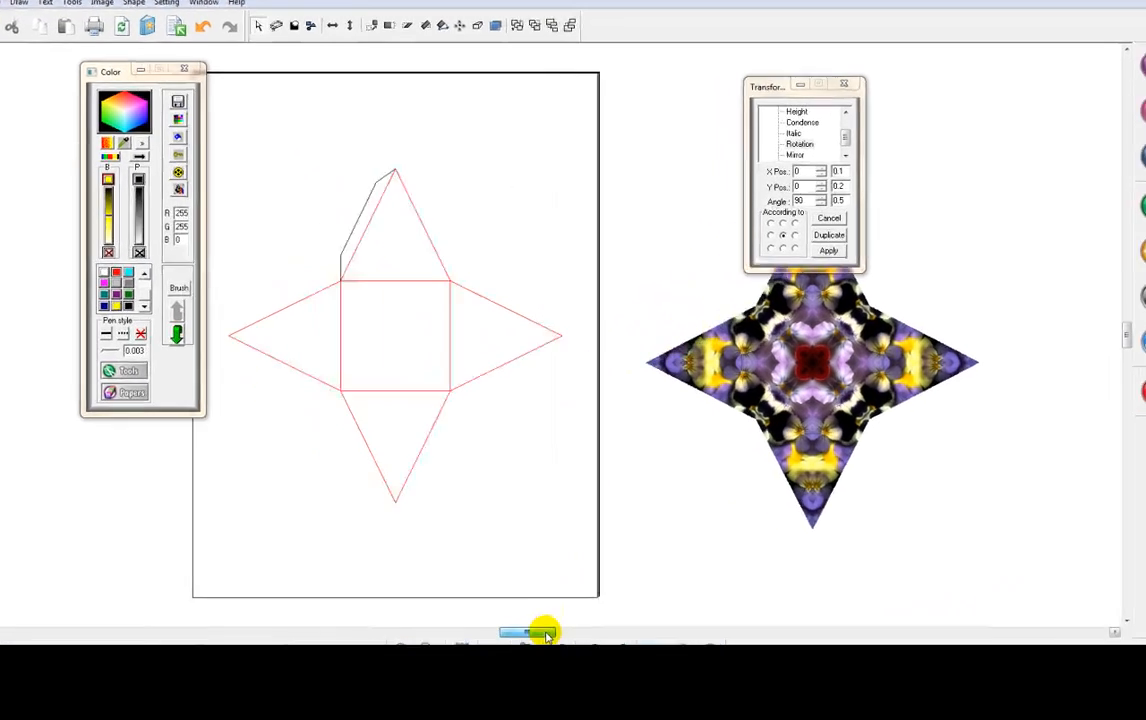
pyautogui.click(368, 234)
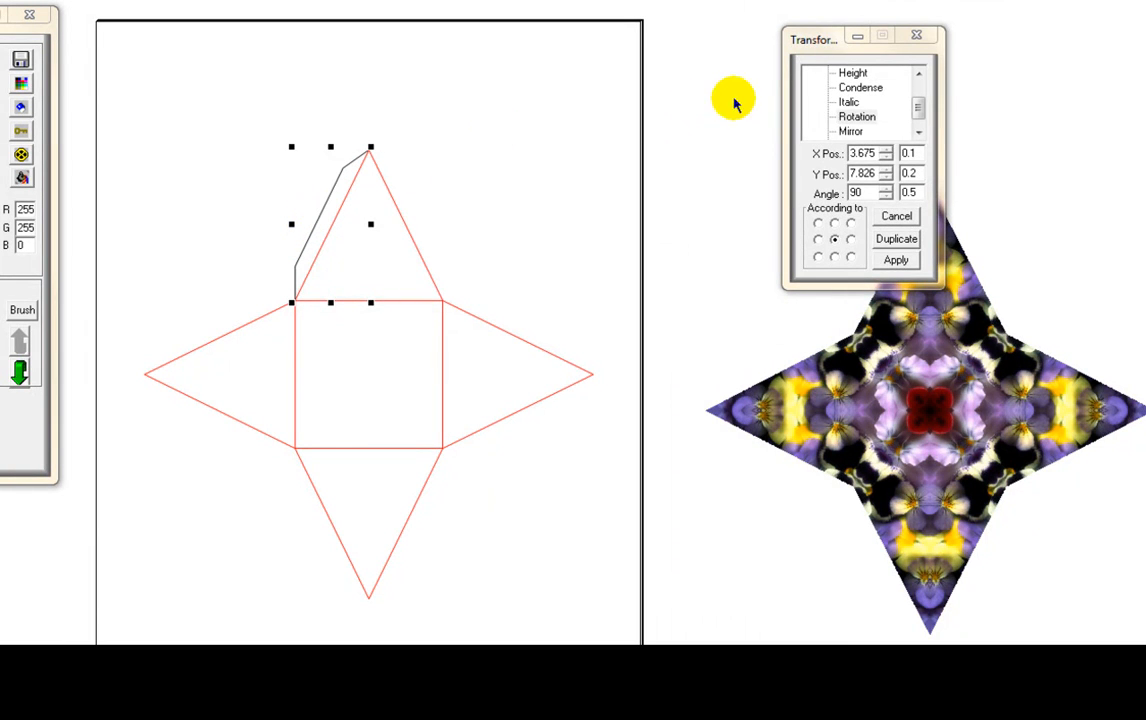
pyautogui.click(846, 132)
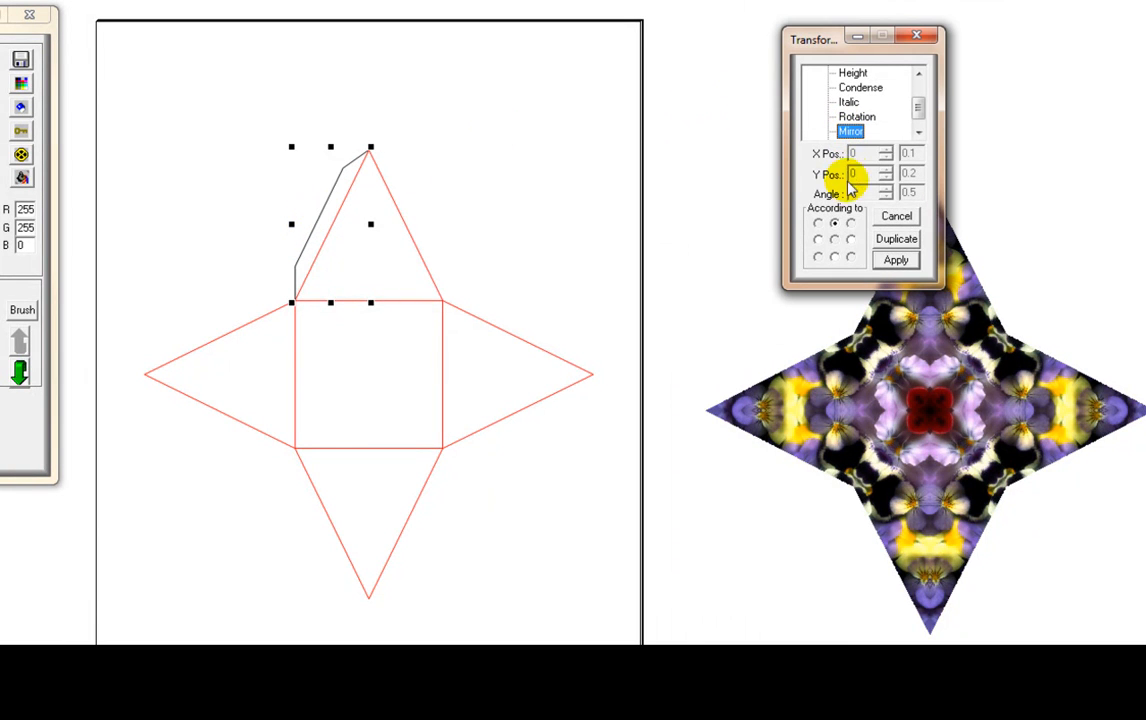
pyautogui.click(850, 241)
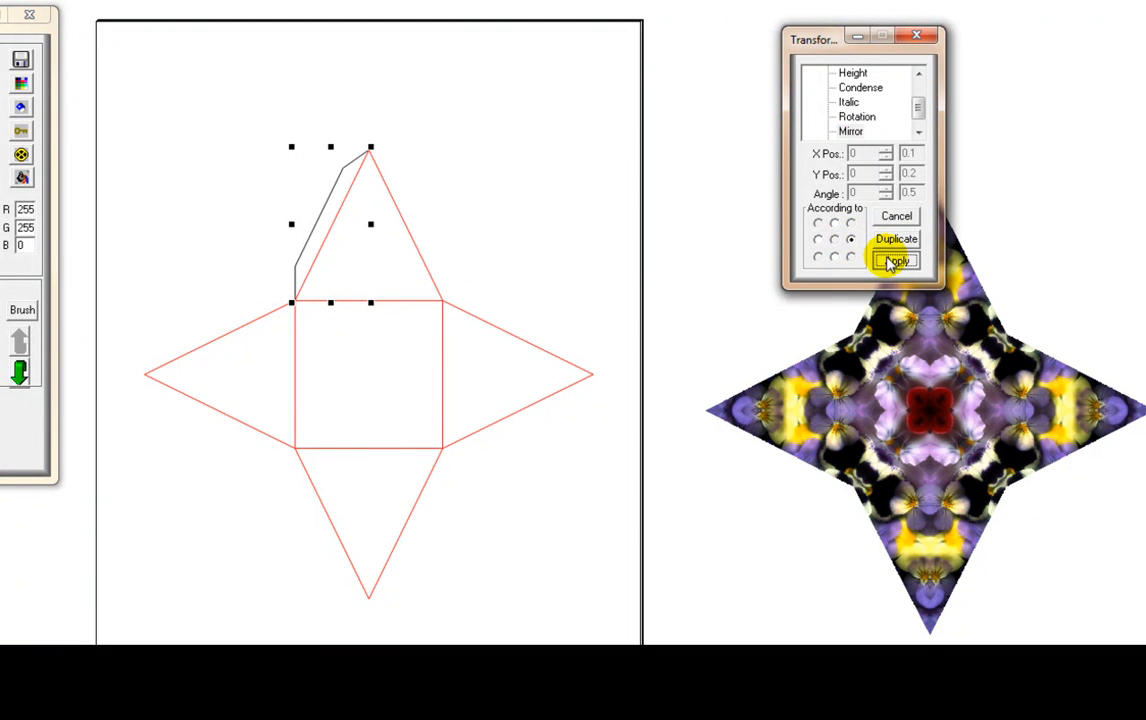
pyautogui.click(890, 259)
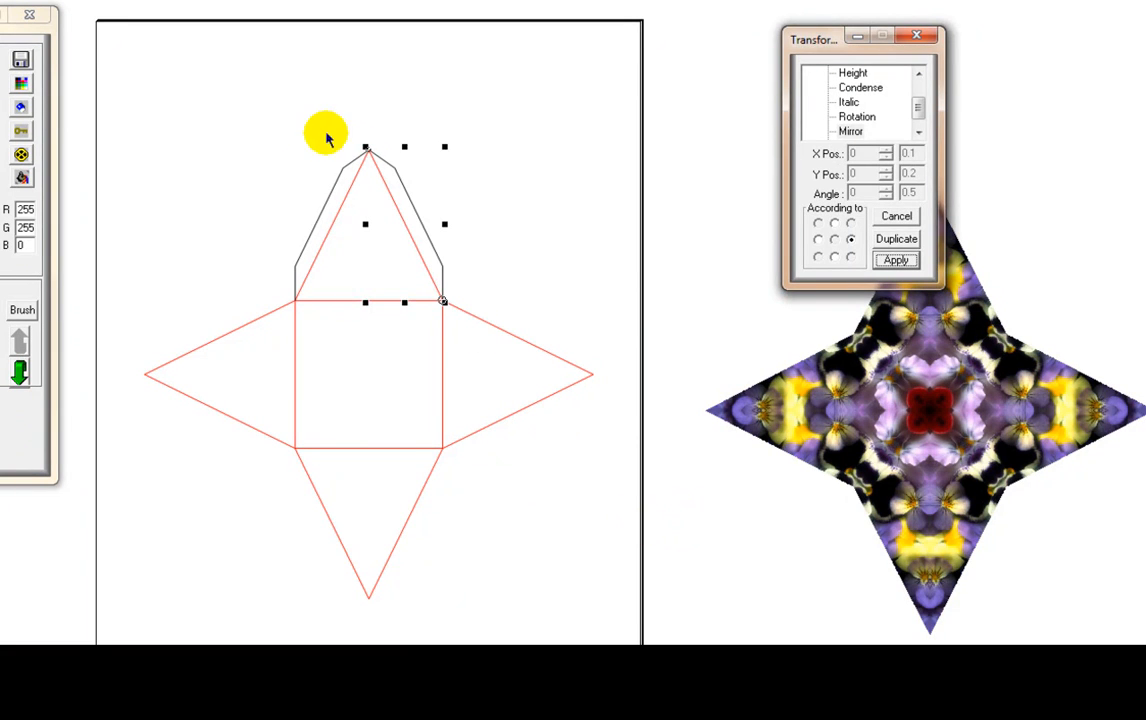
# - Mirror a copy of both upper tab outlines downward about their bottom edge
pyautogui.moveTo(256, 98); pyautogui.dragTo(468, 320)
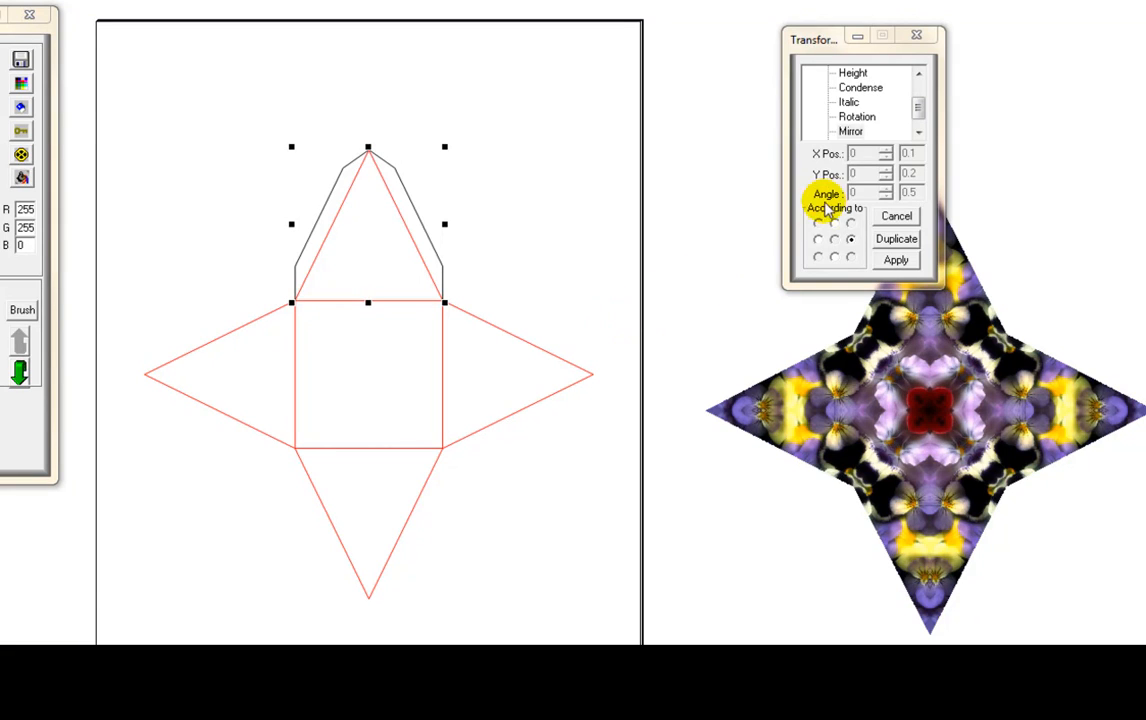
pyautogui.click(834, 257)
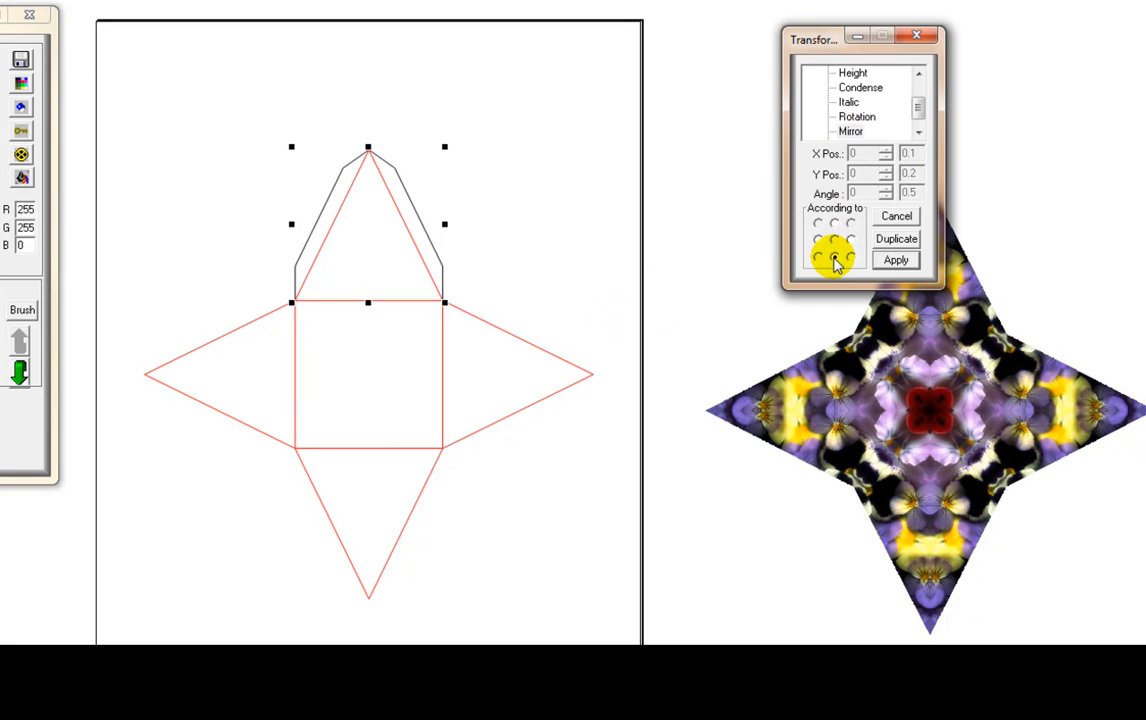
pyautogui.click(894, 260)
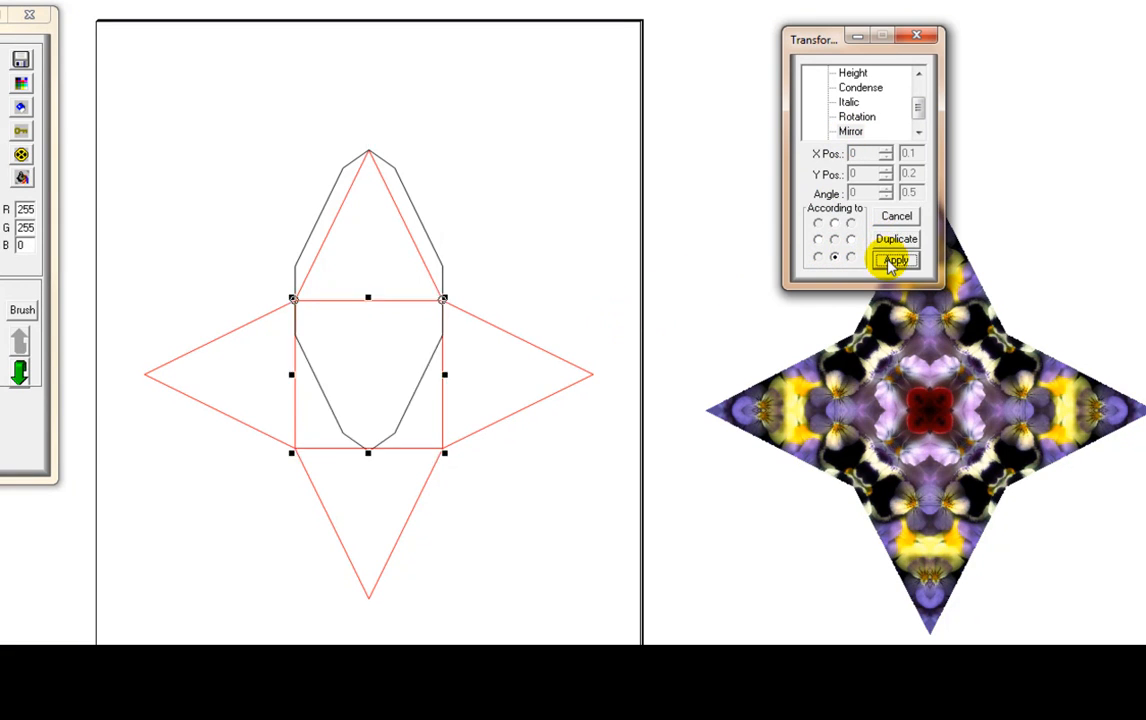
pyautogui.click(585, 533)
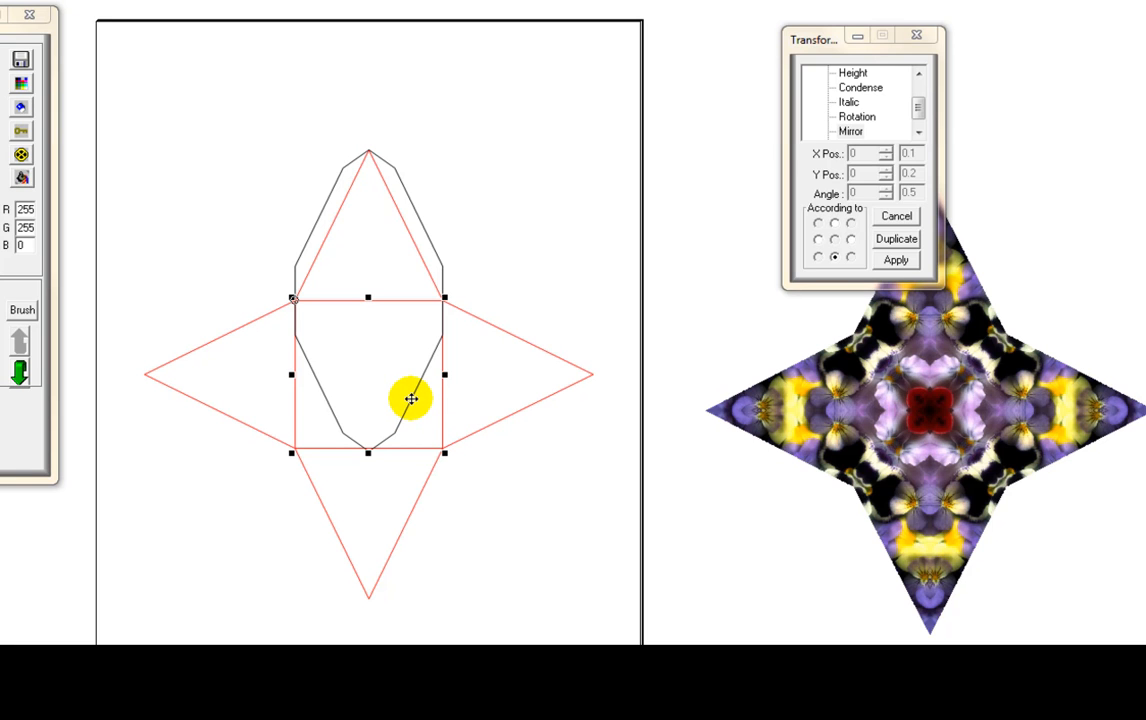
# - Move the mirrored tab pair onto the star's lower triangle and nudge it until its ends meet the square's lower corners
pyautogui.moveTo(411, 400); pyautogui.dragTo(389, 545)
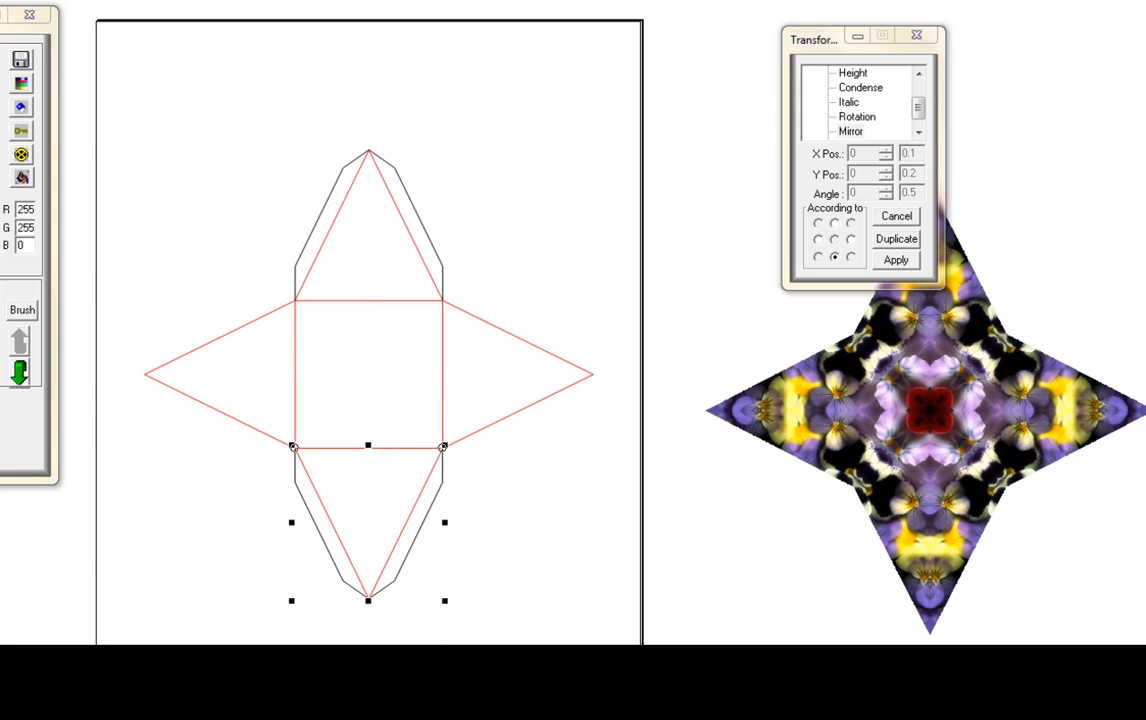
pyautogui.press('F6')
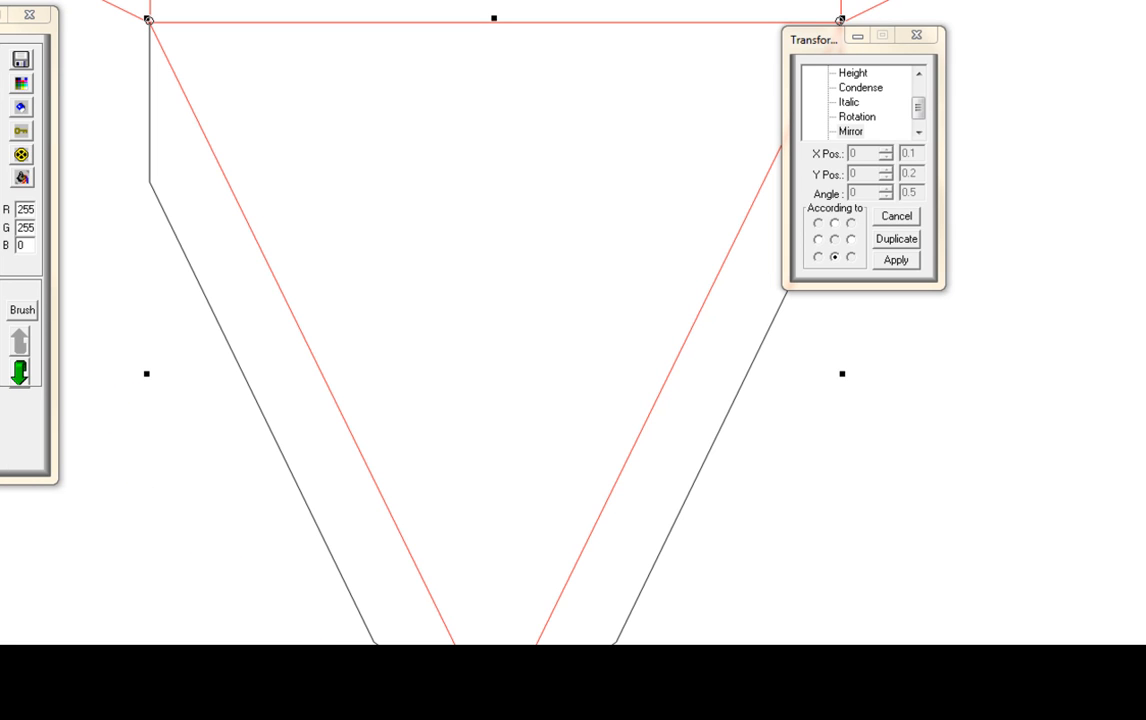
pyautogui.press('Down')
pyautogui.press('Down')
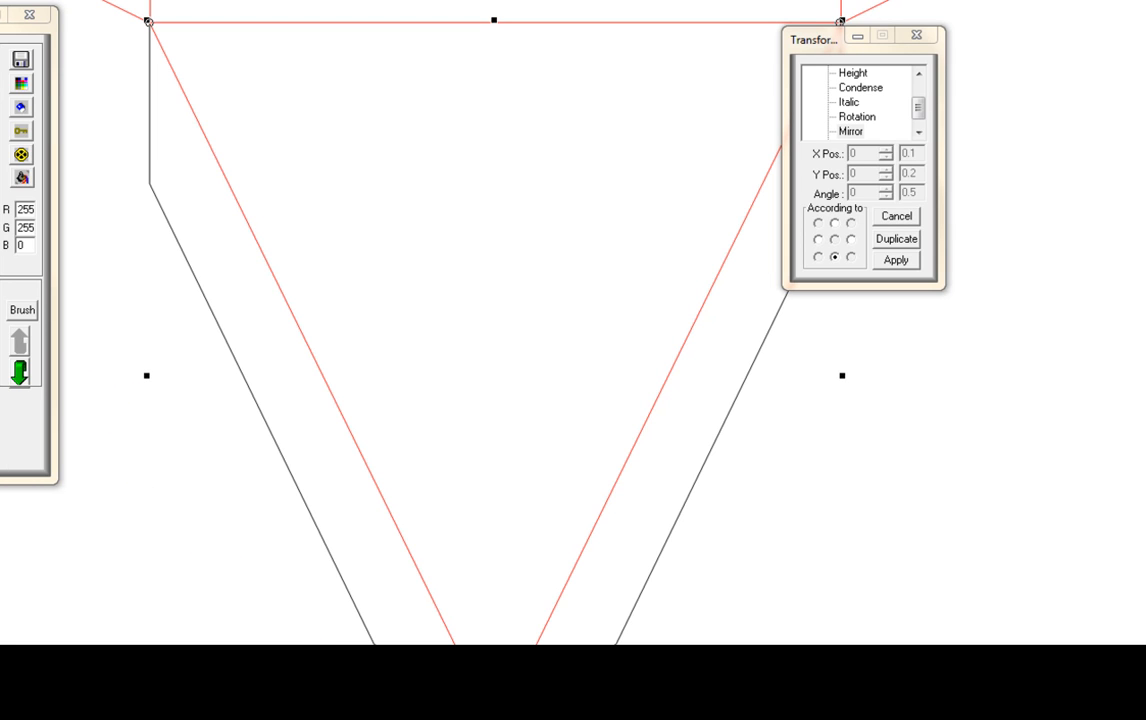
pyautogui.press('Down')
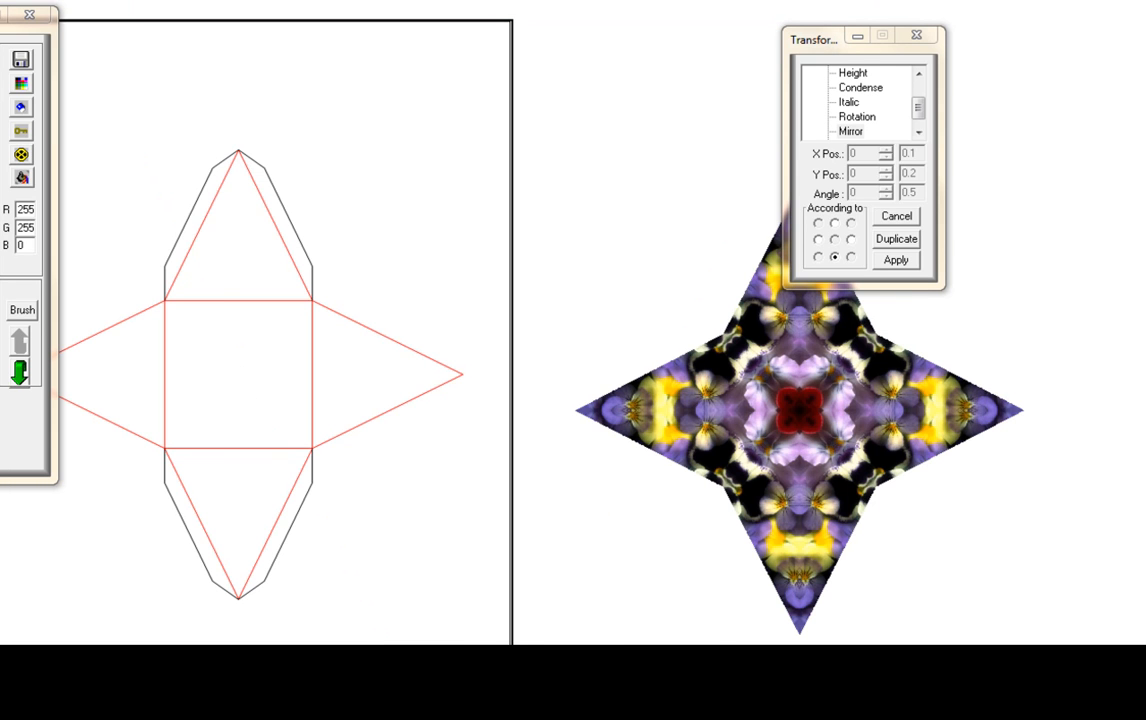
# - Rotate a copy of the upper and lower tab outlines 90 degrees about their centre onto the star's left and right triangles
pyautogui.hscroll(-2, 572, 400)
pyautogui.moveTo(591, 647); pyautogui.dragTo(305, 95)
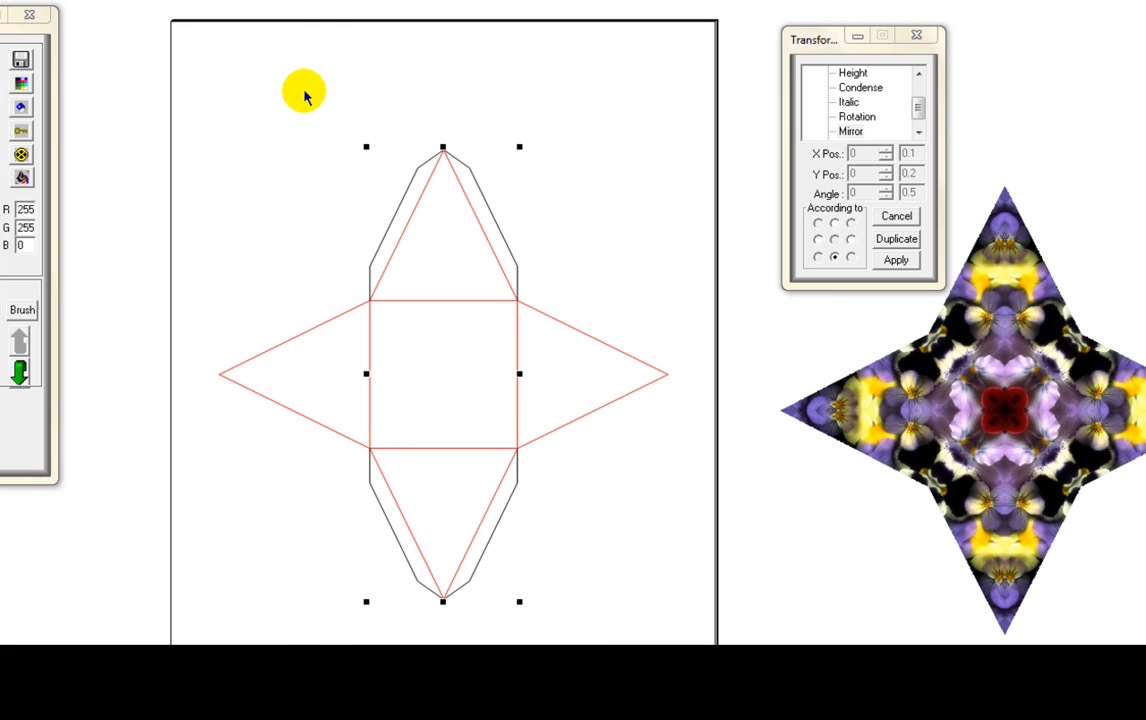
pyautogui.click(857, 117)
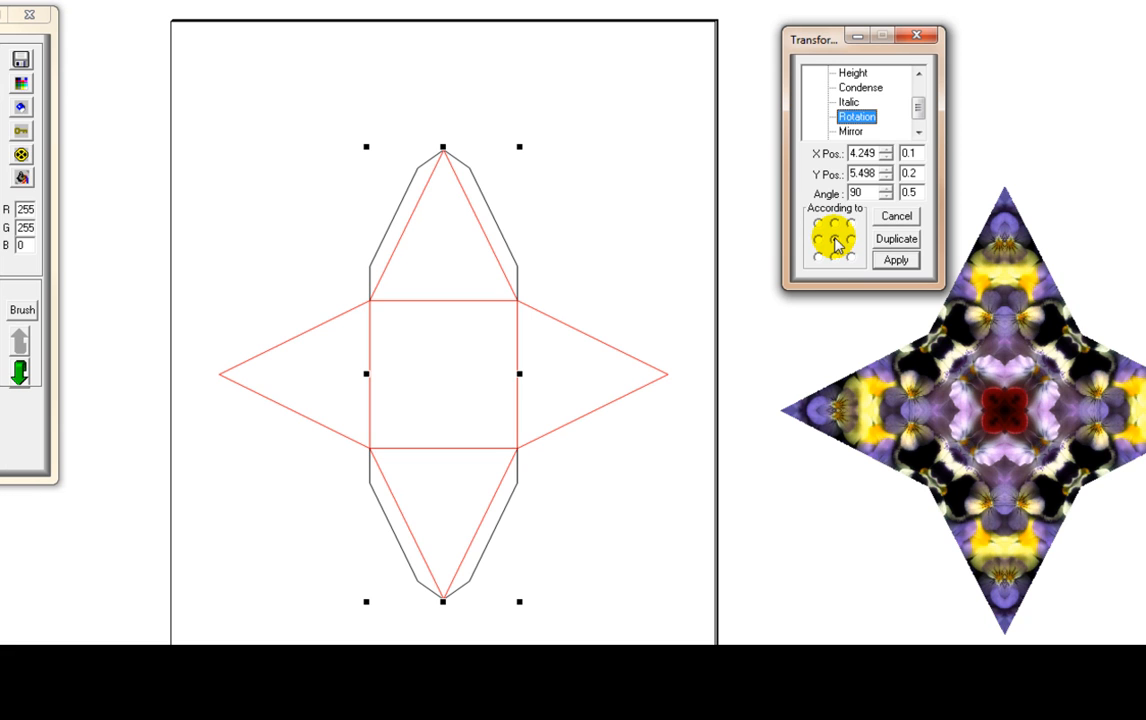
pyautogui.click(884, 241)
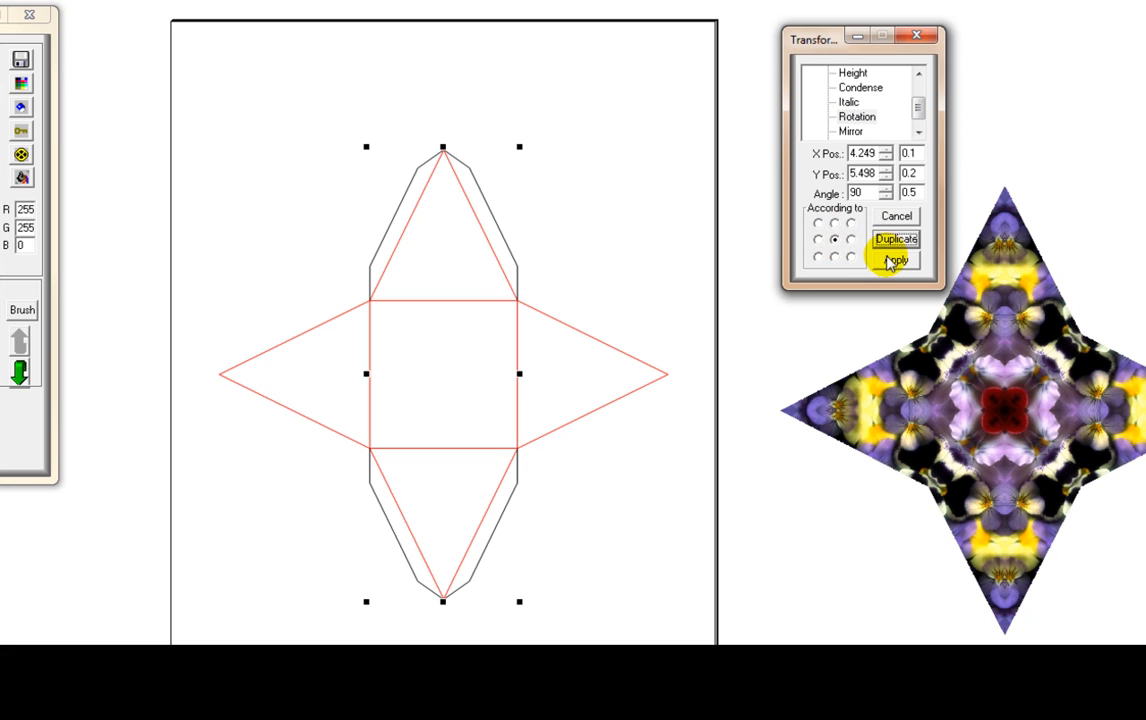
pyautogui.click(893, 260)
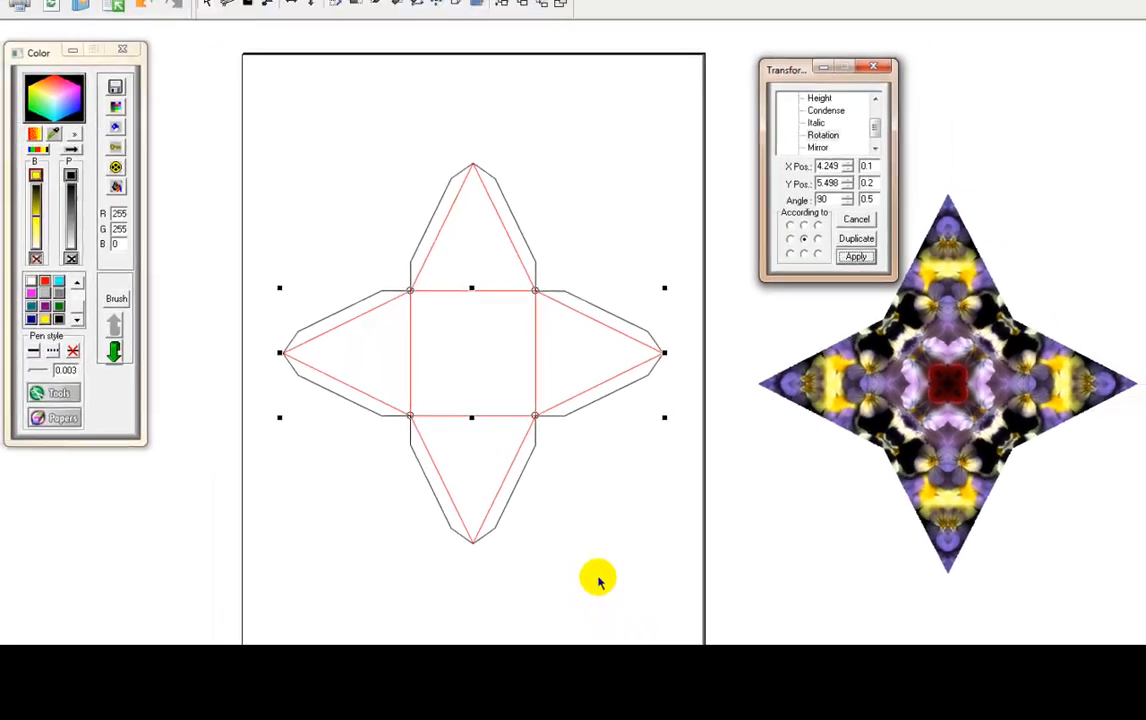
pyautogui.click(598, 580)
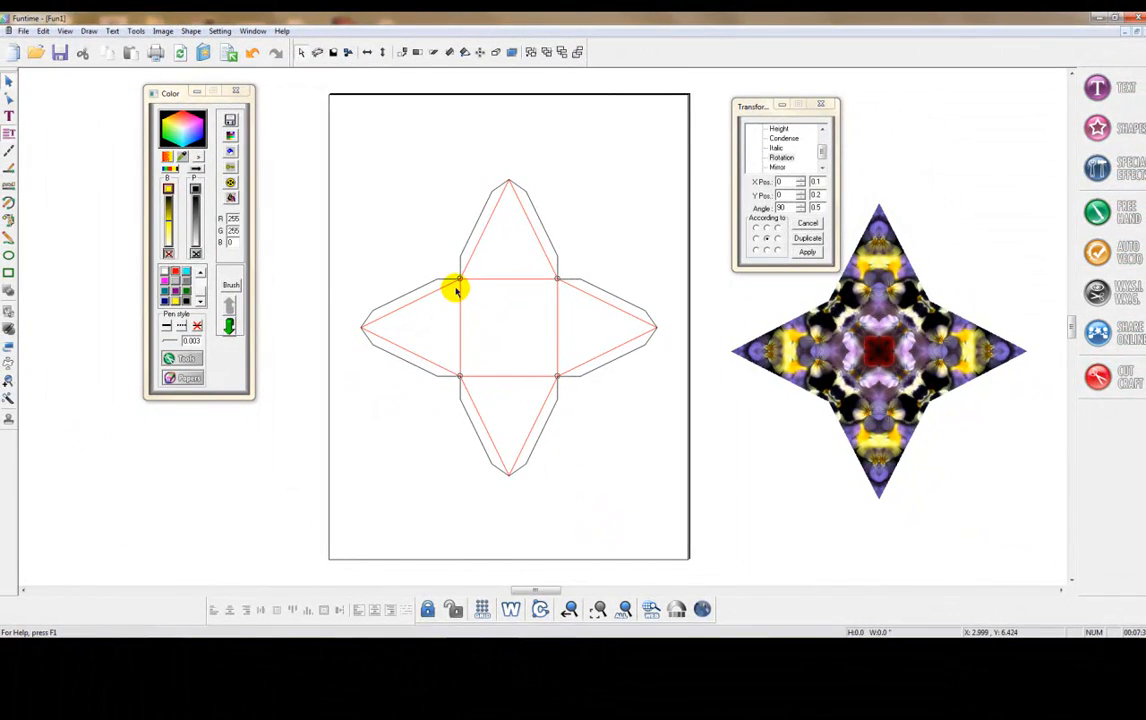
# - Join the tab outlines' end nodes at the tips and square corners into one outline, and pull it aside to check it
pyautogui.click(9, 97)
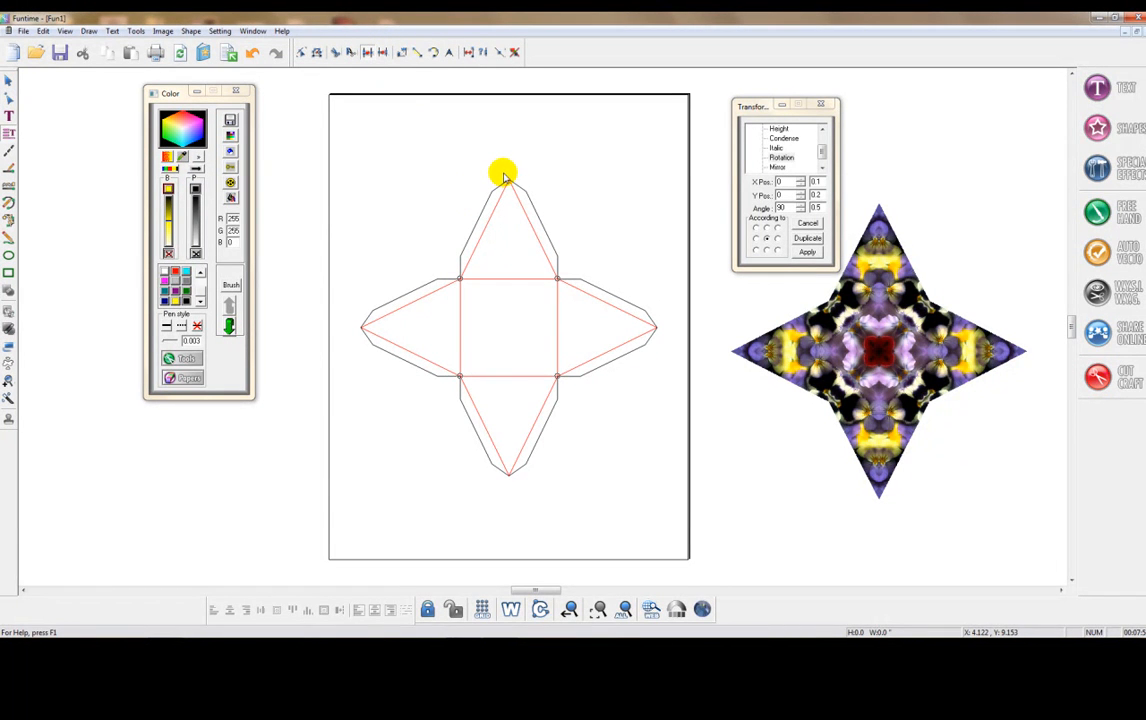
pyautogui.moveTo(508, 178); pyautogui.dragTo(514, 188)
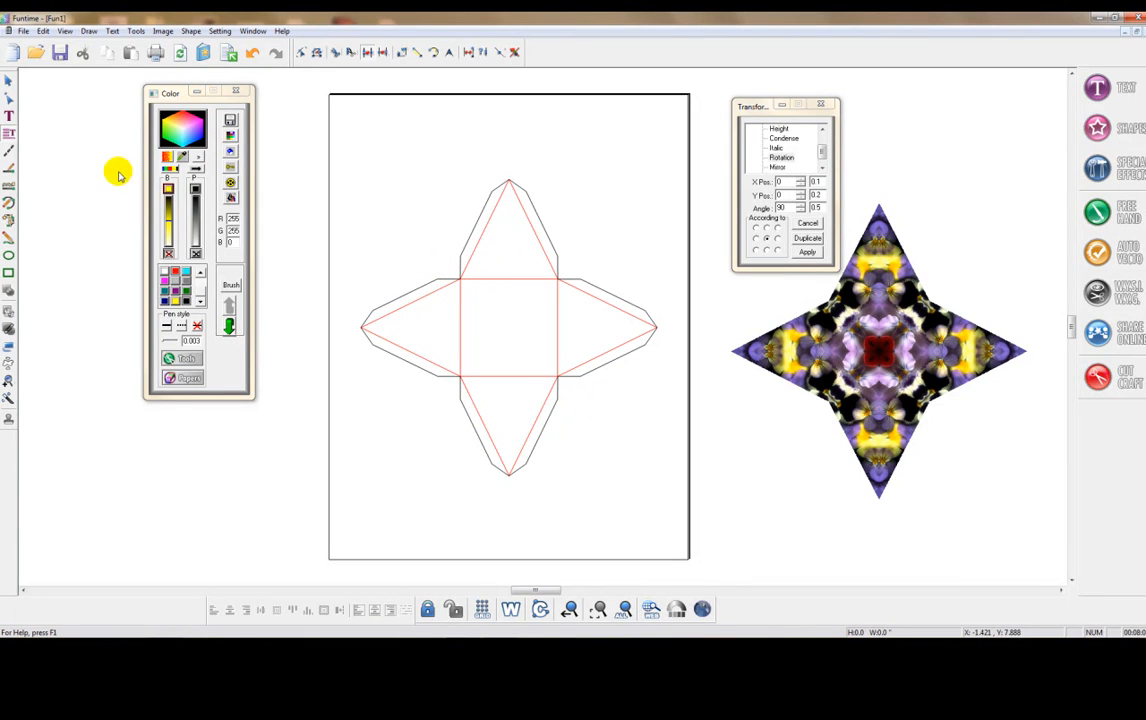
pyautogui.click(8, 81)
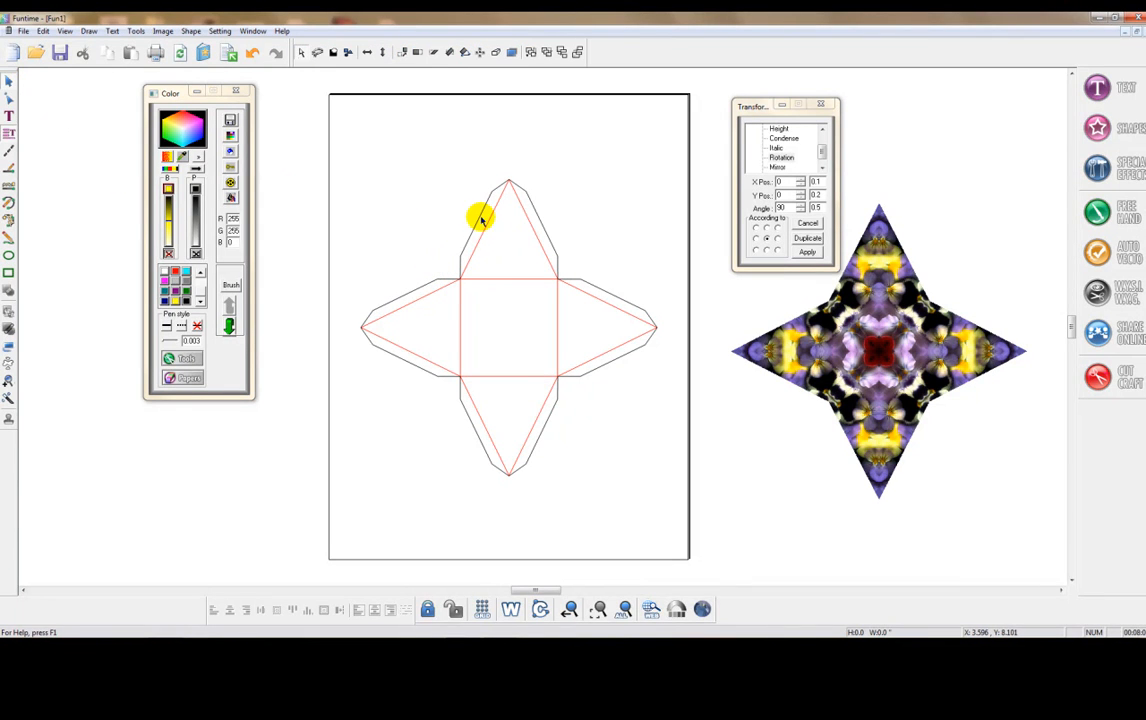
pyautogui.moveTo(478, 220); pyautogui.dragTo(357, 192)
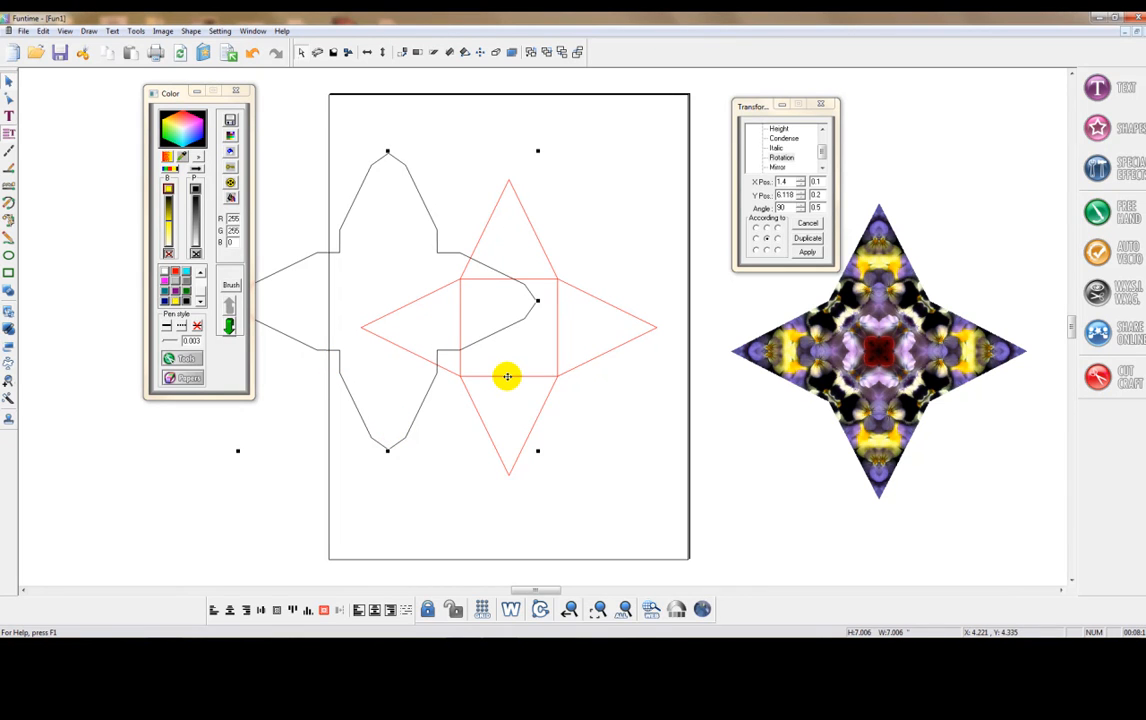
pyautogui.click(631, 496)
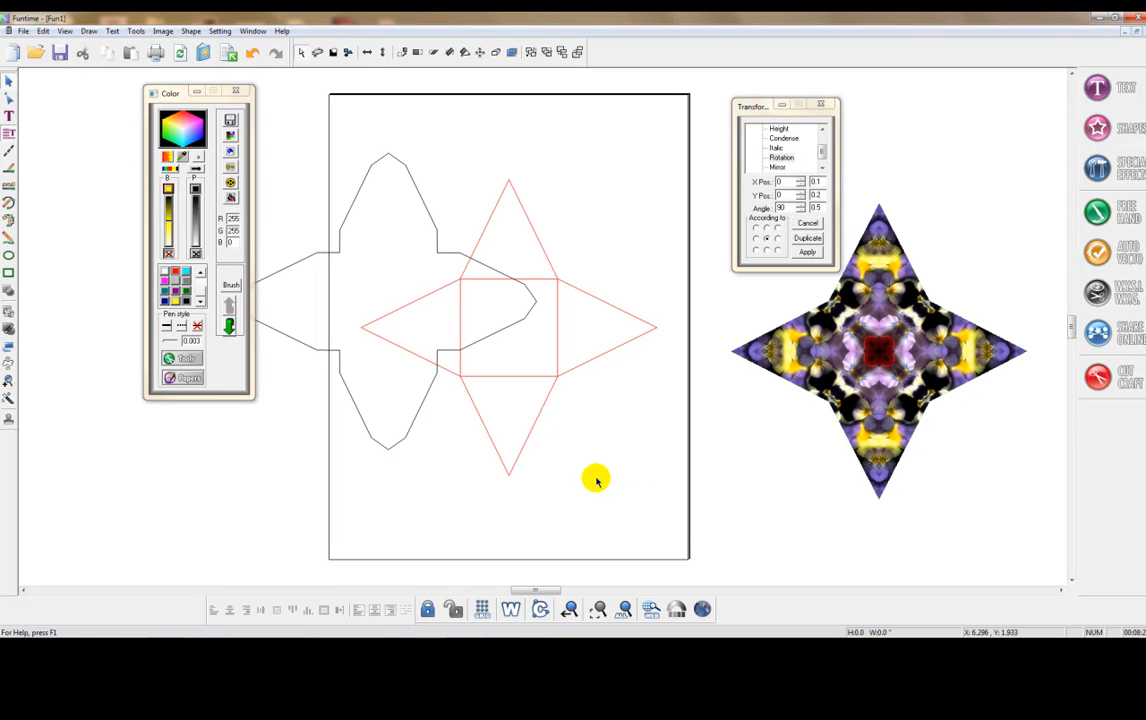
# - Align the joined tab outline and the red star to a common centre, and inspect the fit at the square's upper-left corner
pyautogui.moveTo(661, 498); pyautogui.dragTo(716, 526)
pyautogui.moveTo(643, 490); pyautogui.dragTo(190, 95)
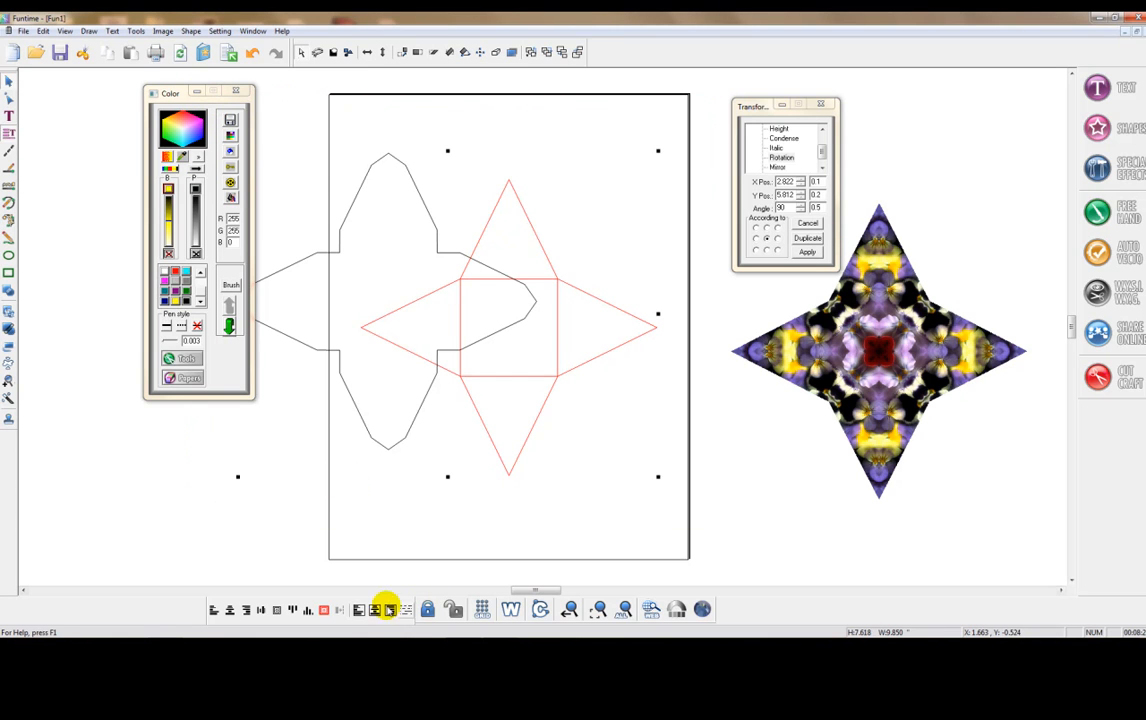
pyautogui.click(323, 610)
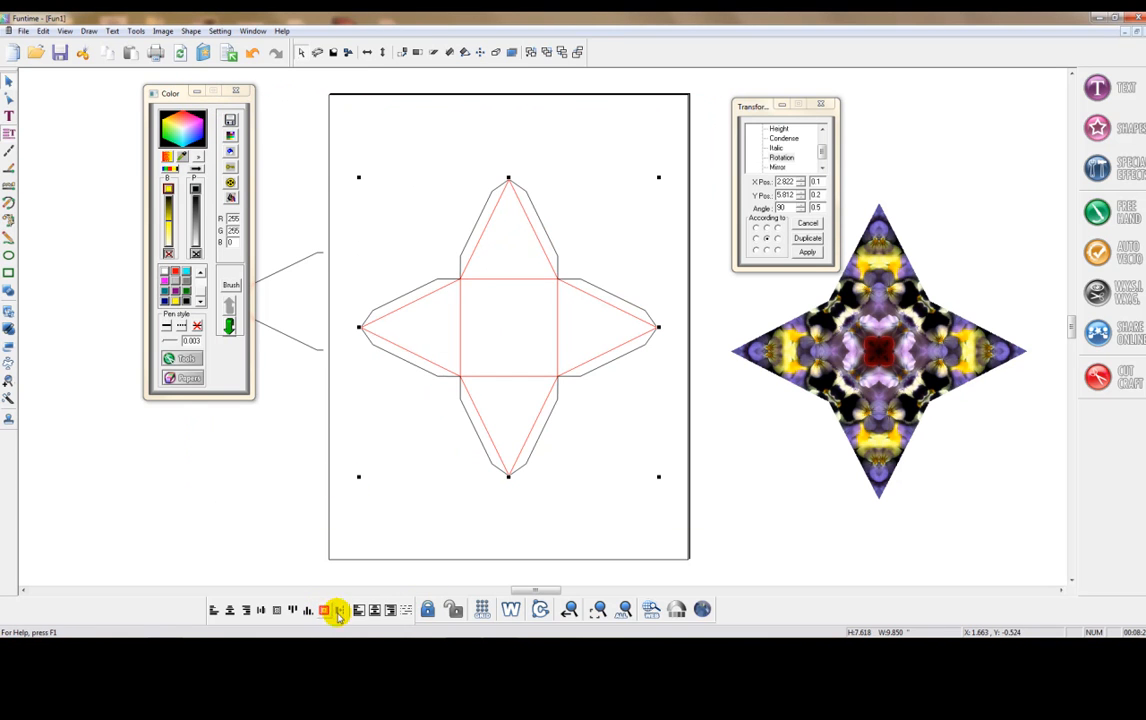
pyautogui.click(597, 609)
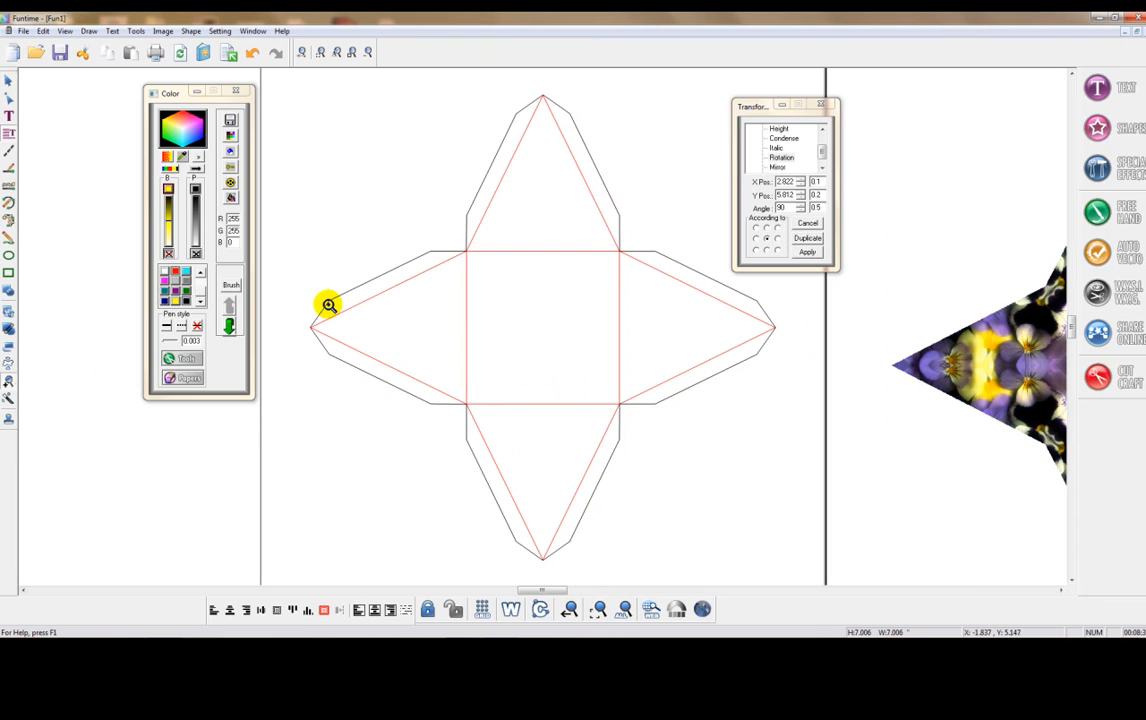
pyautogui.click(519, 297)
pyautogui.moveTo(558, 591); pyautogui.dragTo(537, 591)
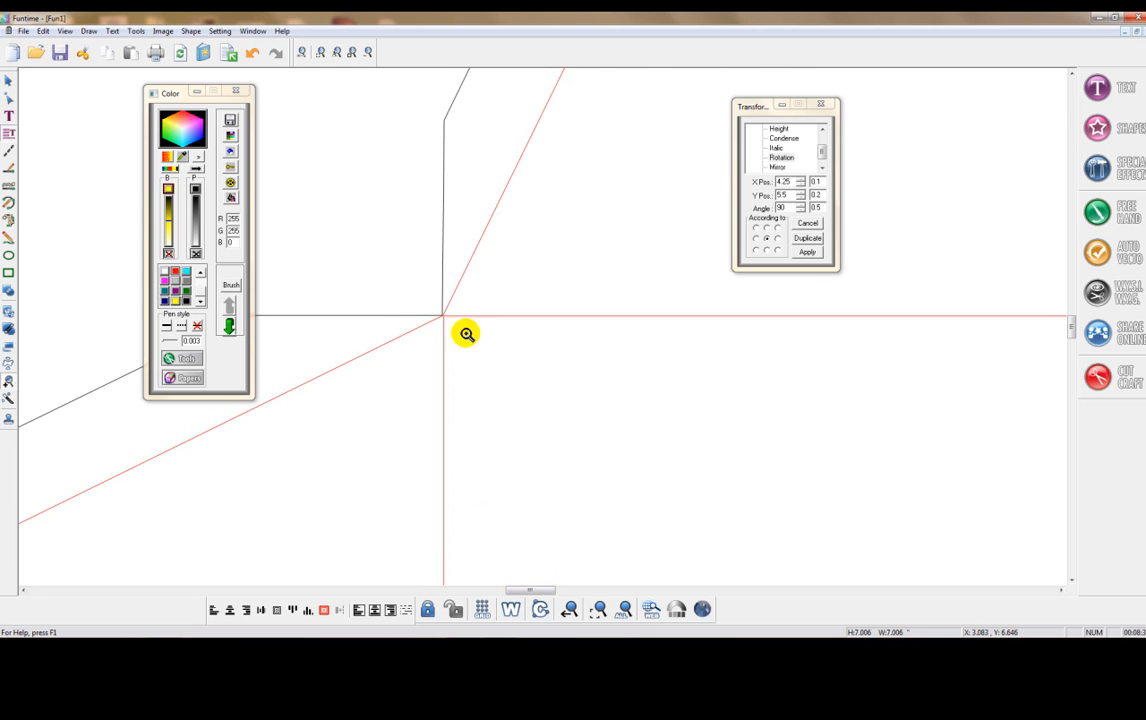
pyautogui.click(622, 609)
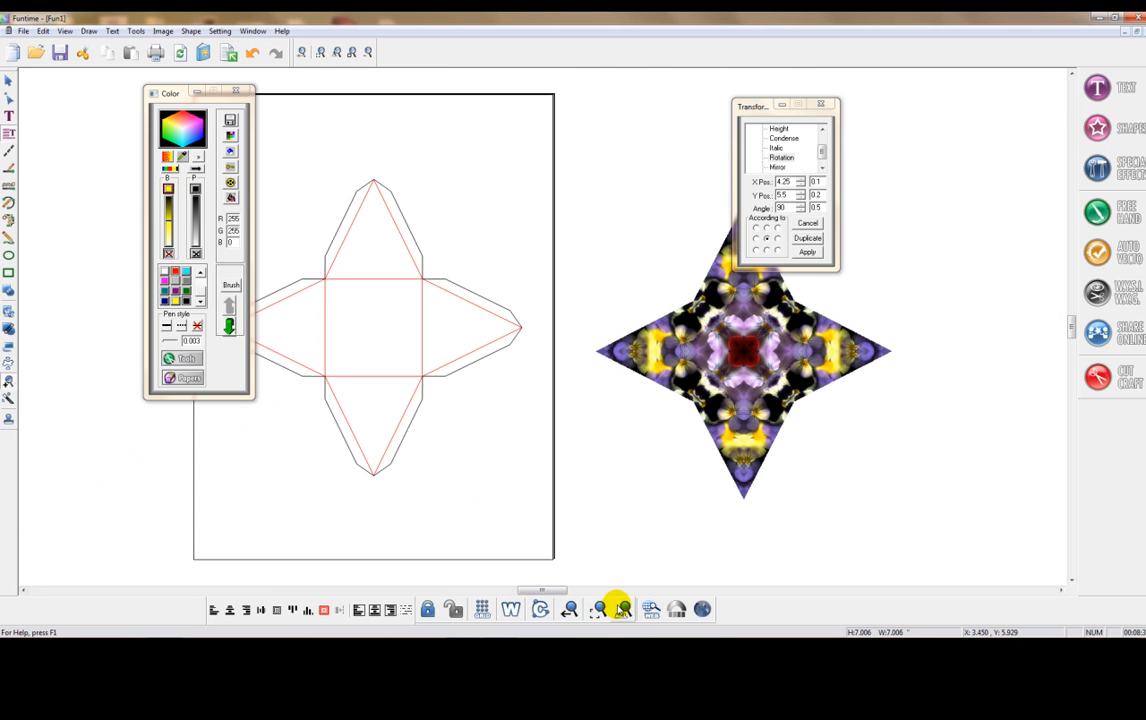
pyautogui.moveTo(573, 589); pyautogui.dragTo(545, 588)
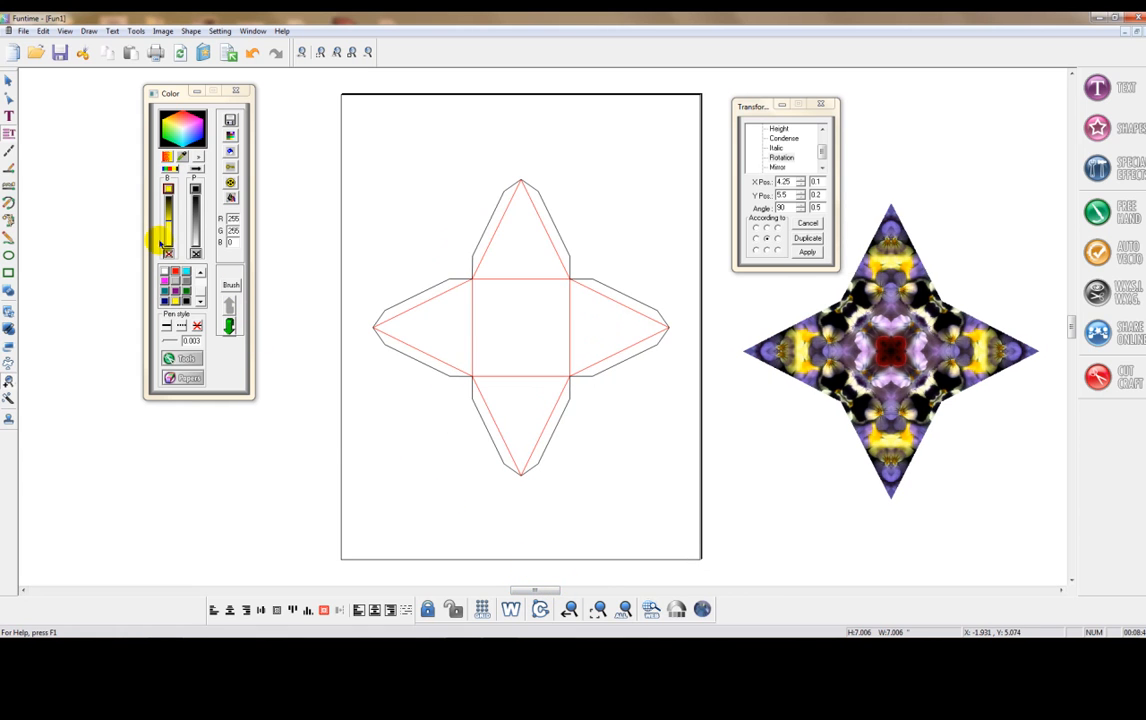
# - Deselect the template and add crop marks to the page
pyautogui.click(8, 80)
pyautogui.click(65, 126)
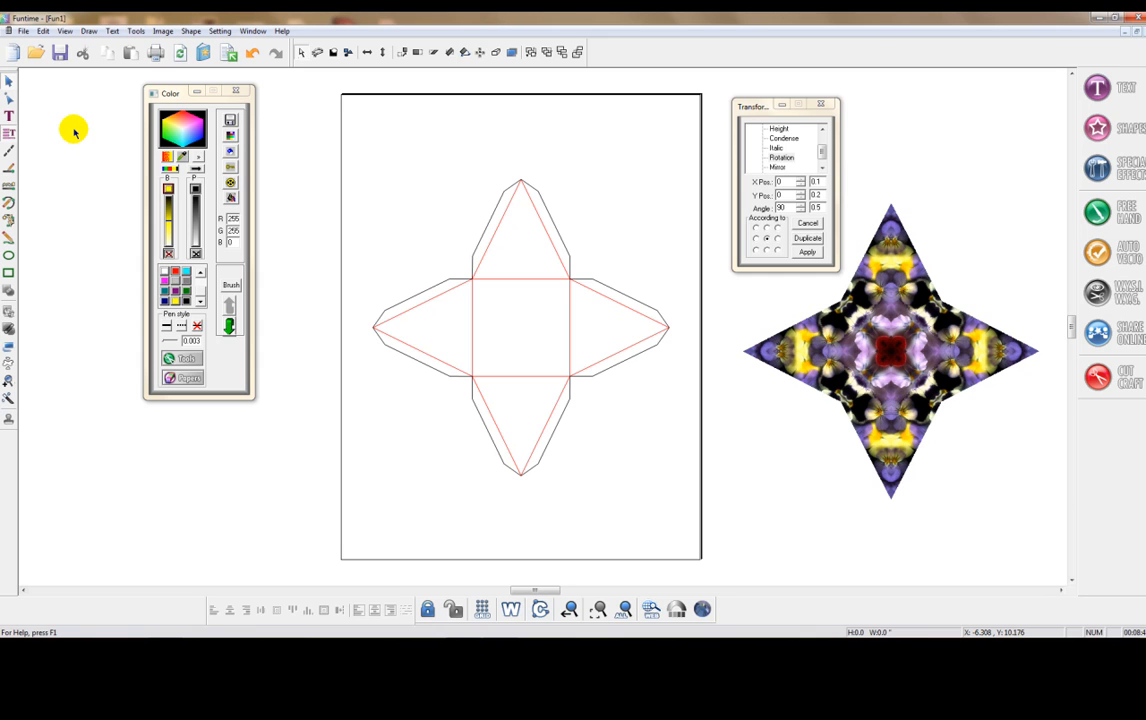
pyautogui.click(22, 31)
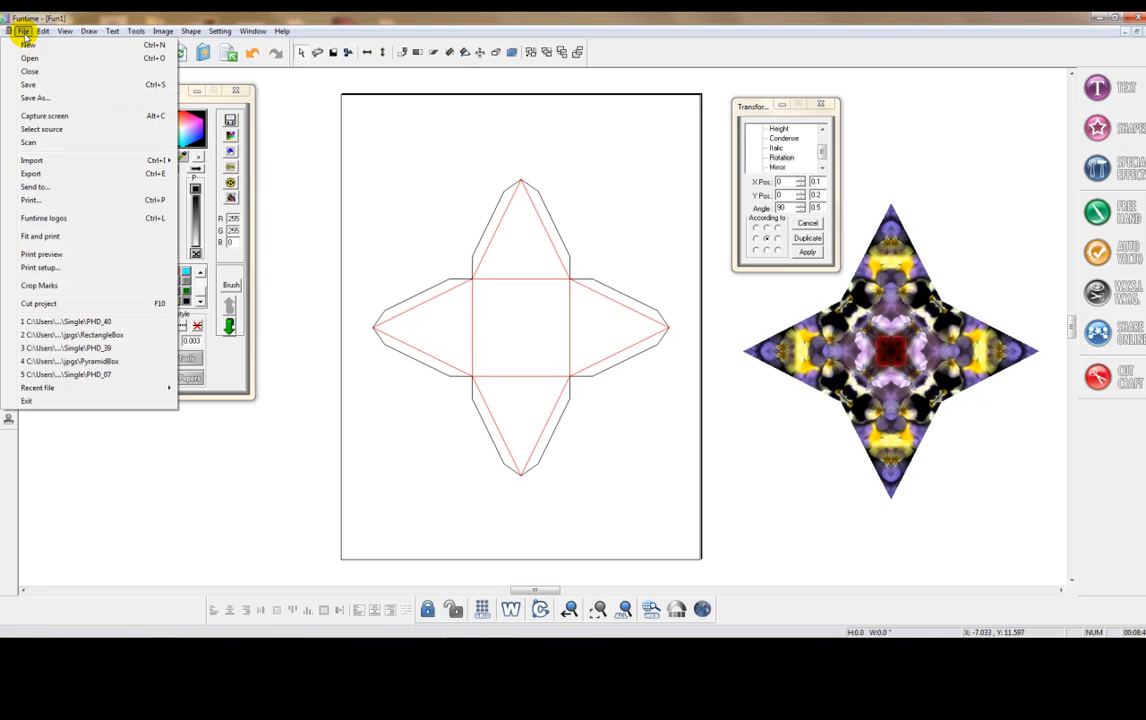
pyautogui.click(44, 288)
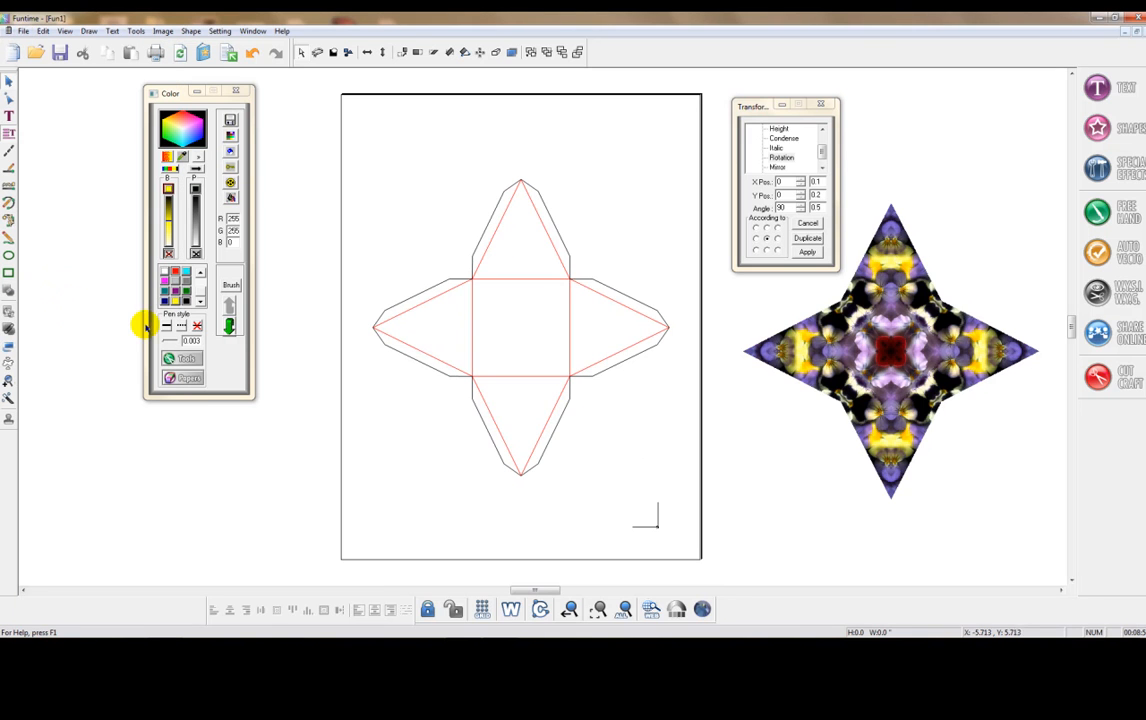
# - Examine the crop mark near the page's lower-right corner and its circular target close up
pyautogui.click(643, 530)
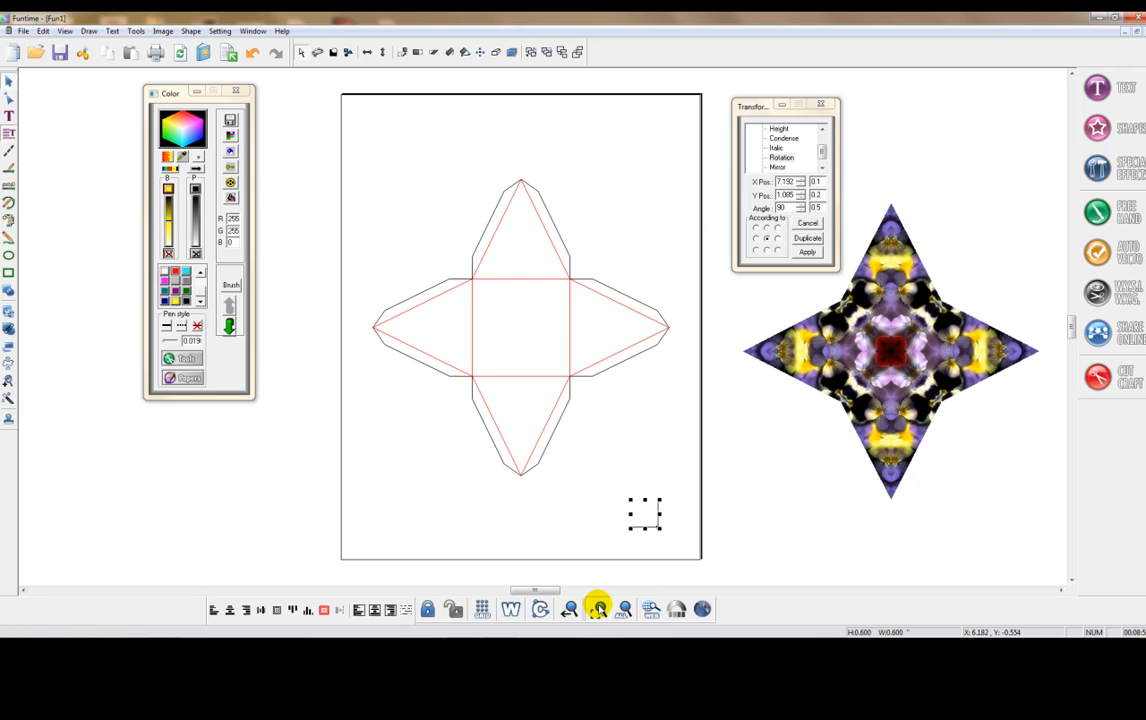
pyautogui.click(597, 608)
pyautogui.scroll(-1, 563, 389)
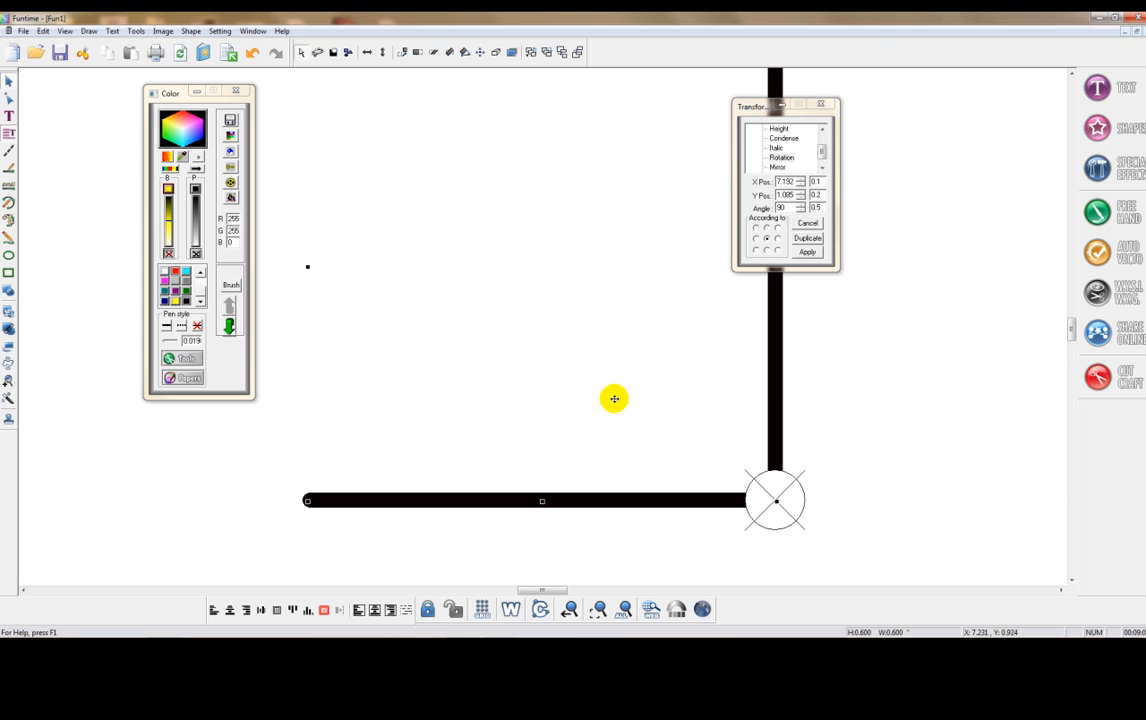
pyautogui.click(861, 387)
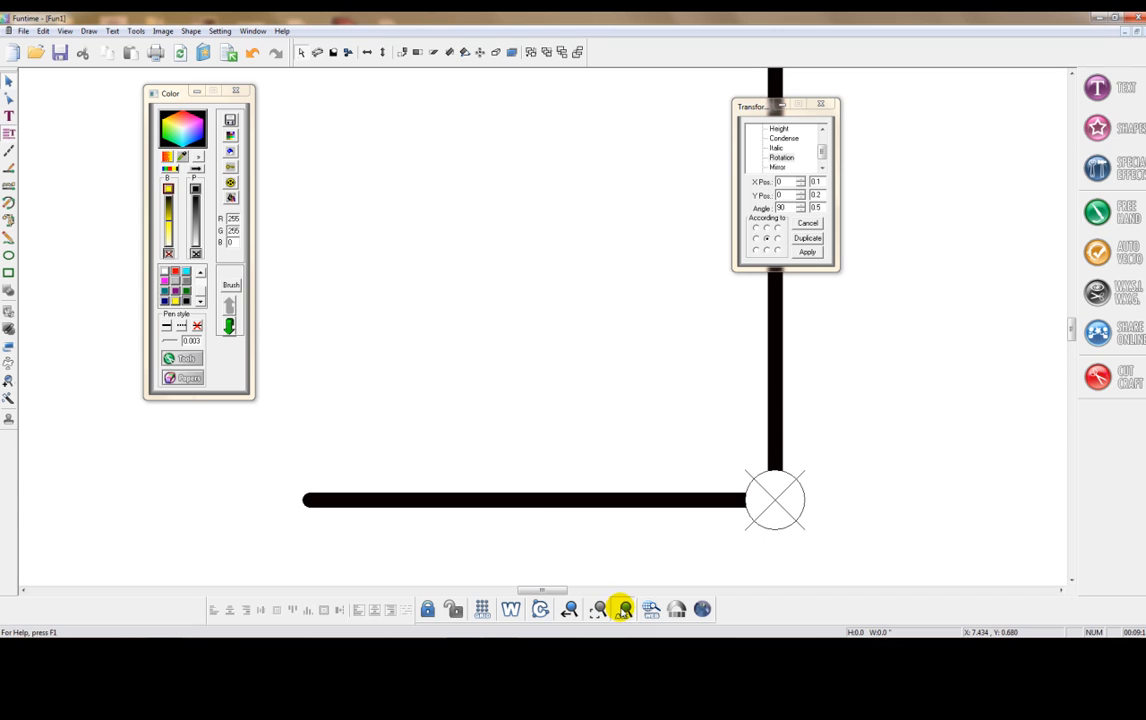
pyautogui.click(624, 608)
# - Move the pansy kaleidoscope star onto the box template and align both to a common centre
pyautogui.moveTo(541, 588); pyautogui.dragTo(535, 589)
pyautogui.click(815, 367)
pyautogui.moveTo(819, 362); pyautogui.dragTo(462, 334)
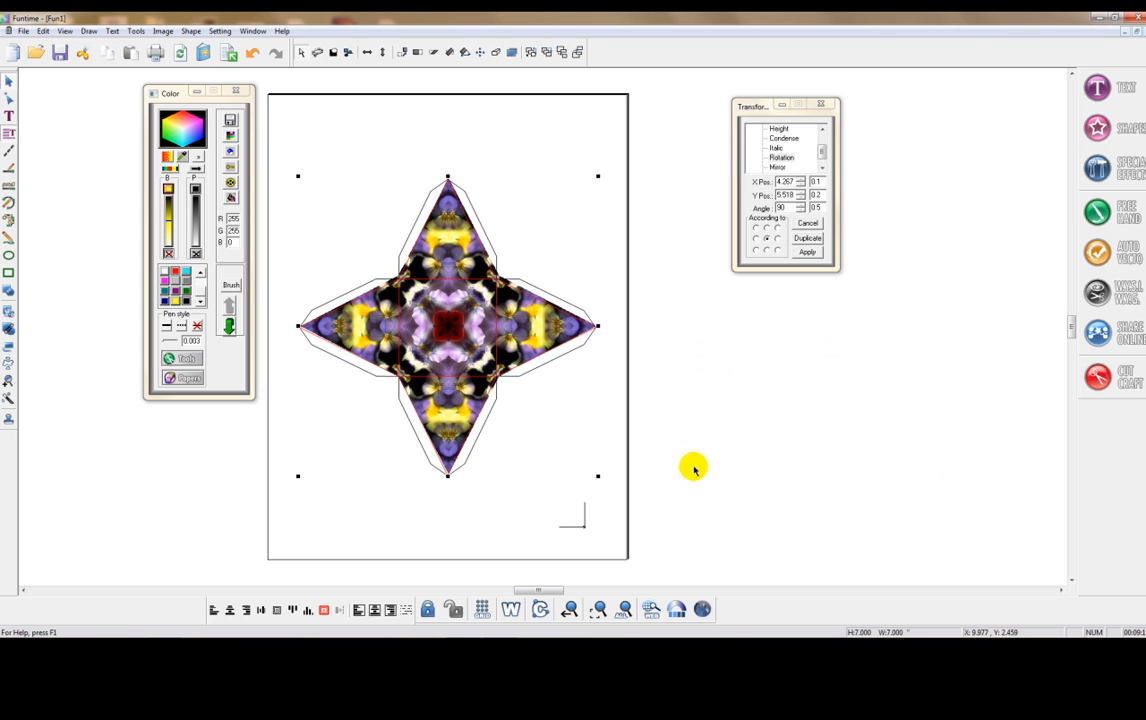
pyautogui.moveTo(691, 501); pyautogui.dragTo(256, 148)
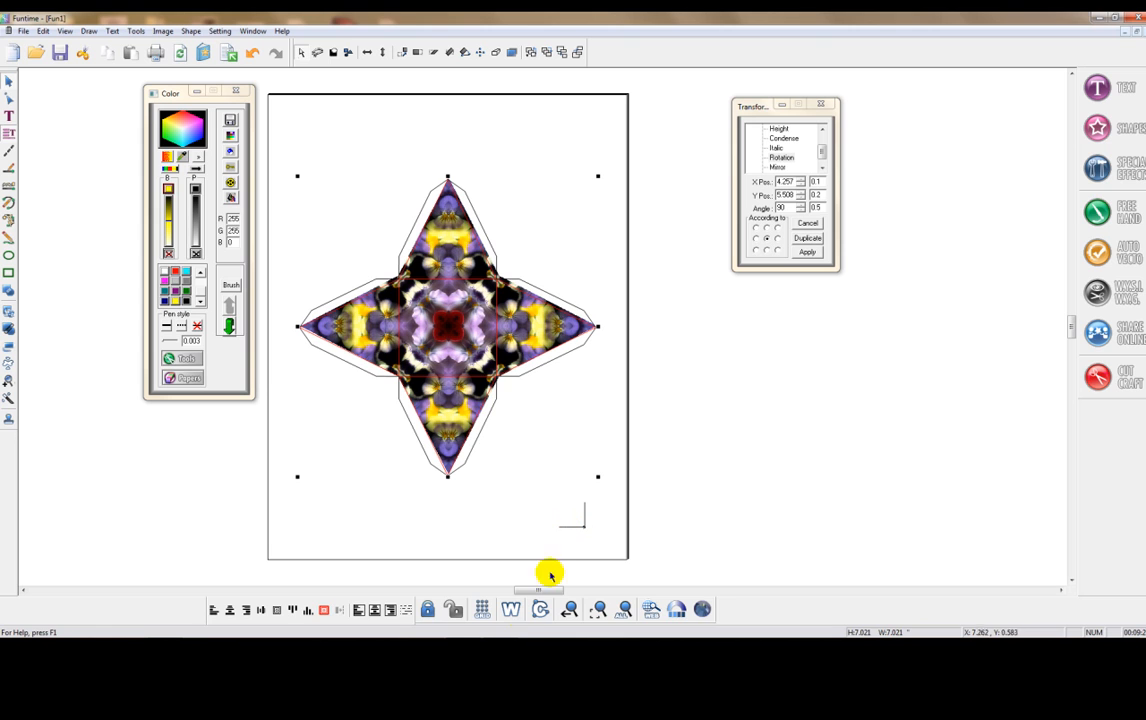
pyautogui.click(325, 612)
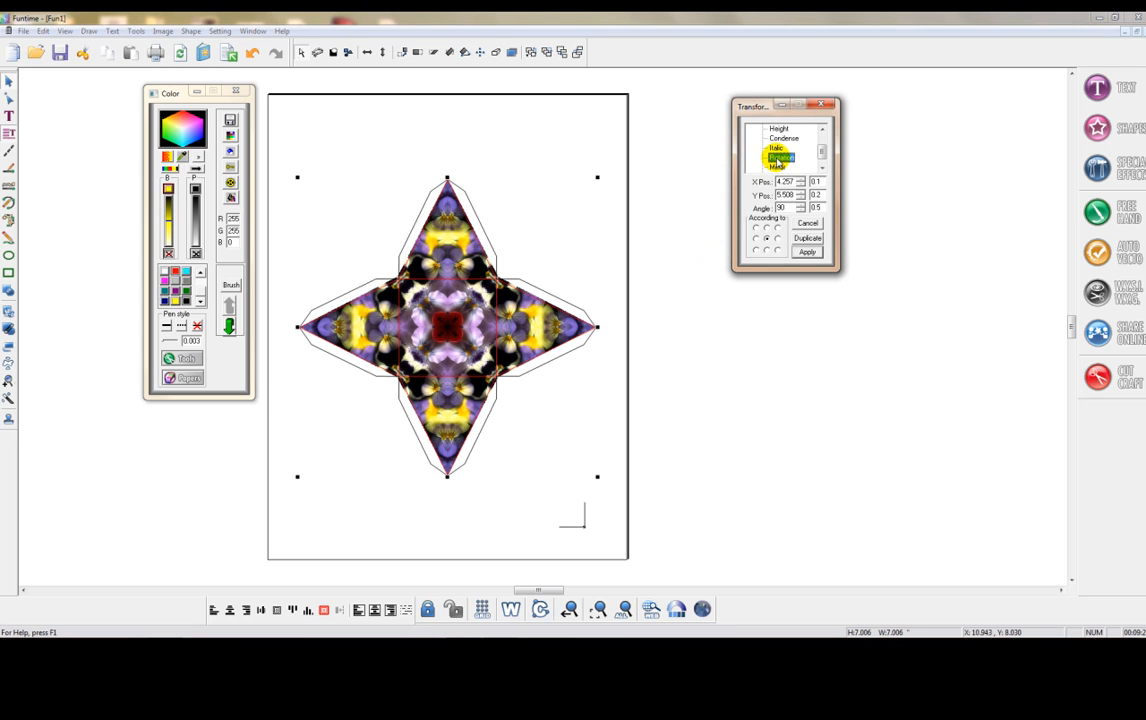
# - Rotate the template and kaleidoscope star together 45 degrees about their centre, and move them down the page beside the crop mark
pyautogui.doubleClick(789, 207)
pyautogui.write('45')
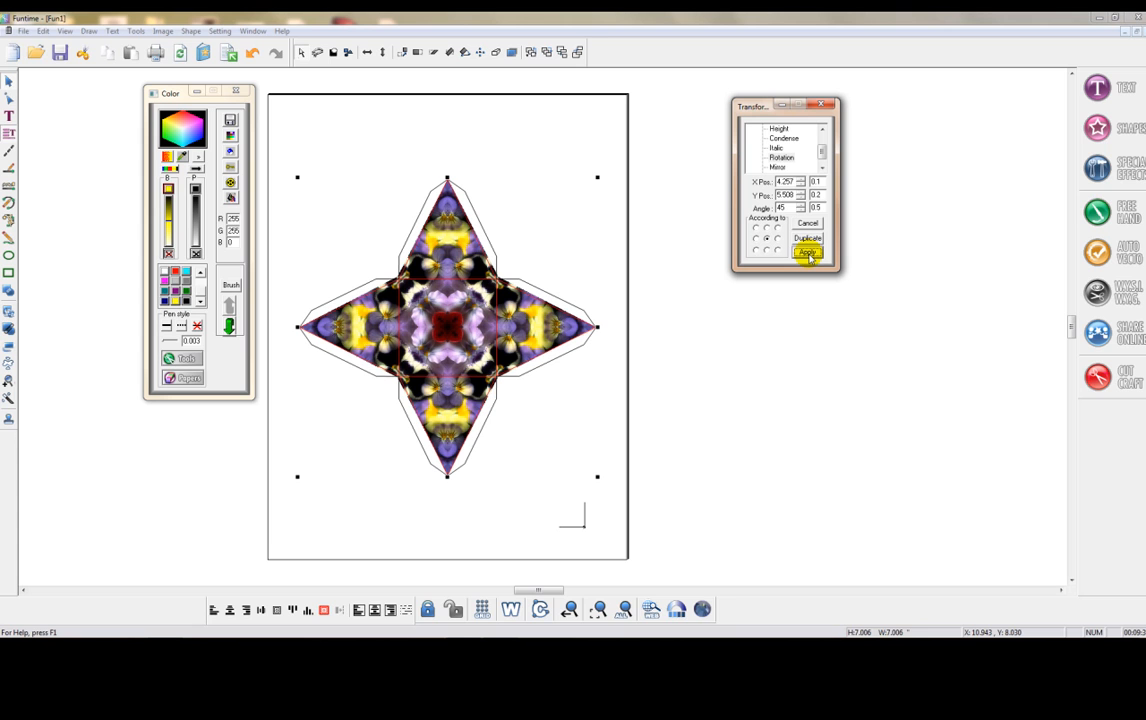
pyautogui.click(808, 253)
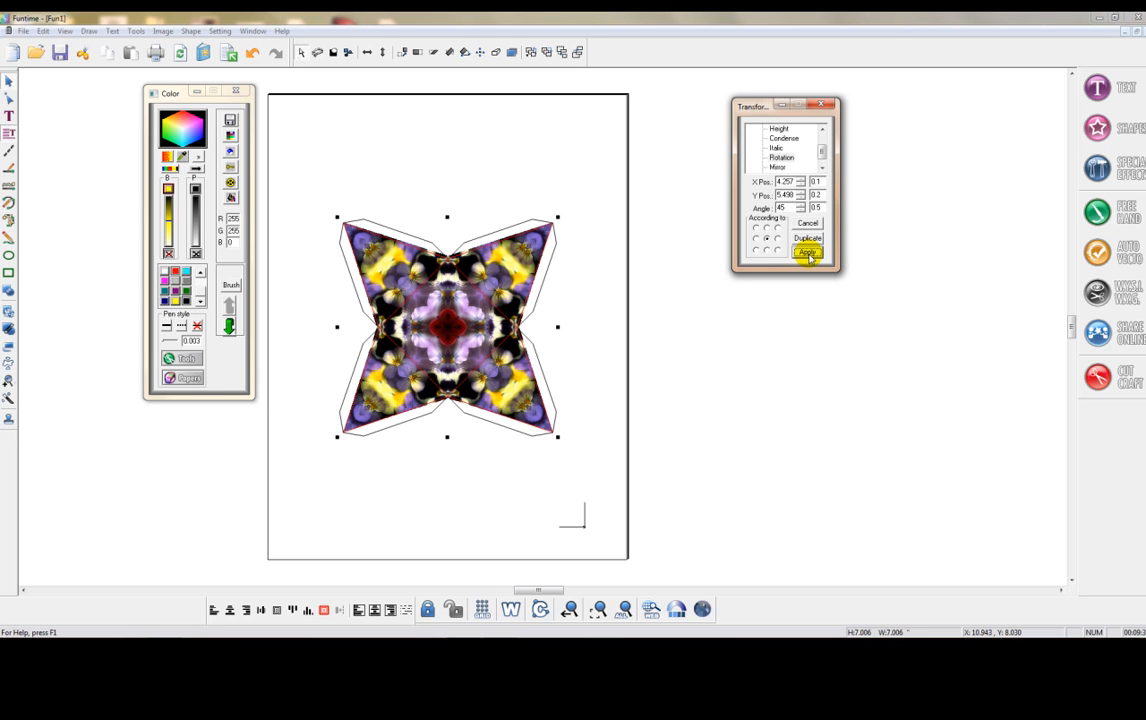
pyautogui.moveTo(453, 323); pyautogui.dragTo(463, 403)
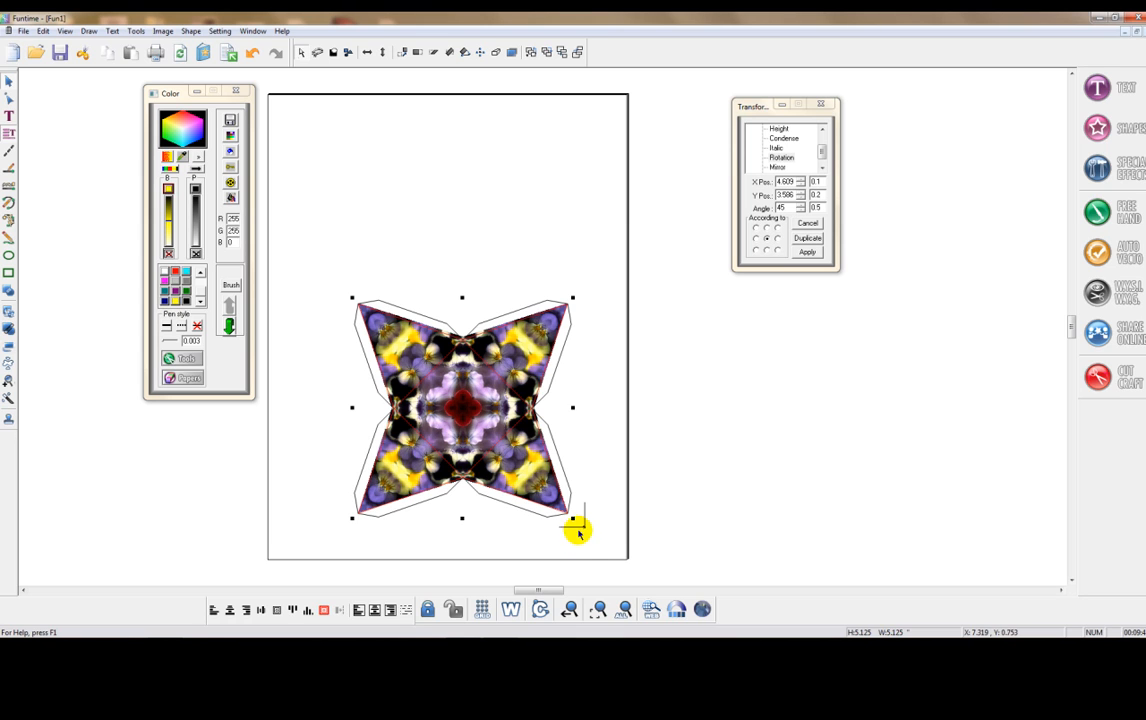
# - Select only the kaleidoscope star image and move it to the closest position in the stacking order
pyautogui.click(580, 540)
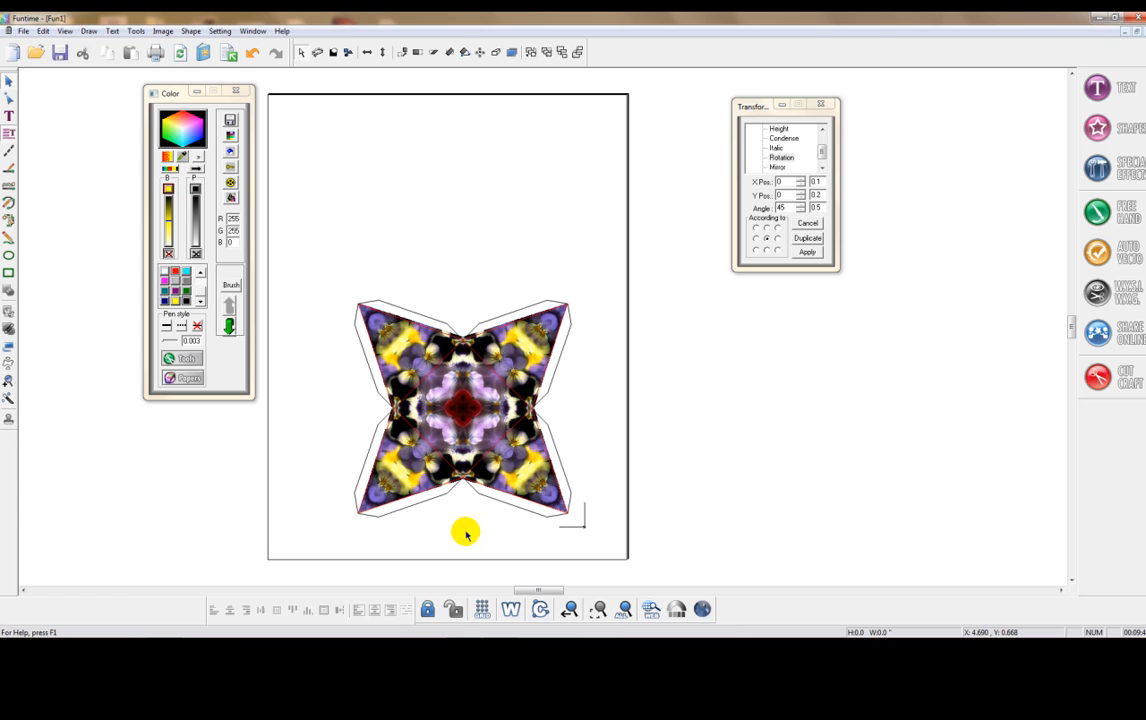
pyautogui.click(464, 408)
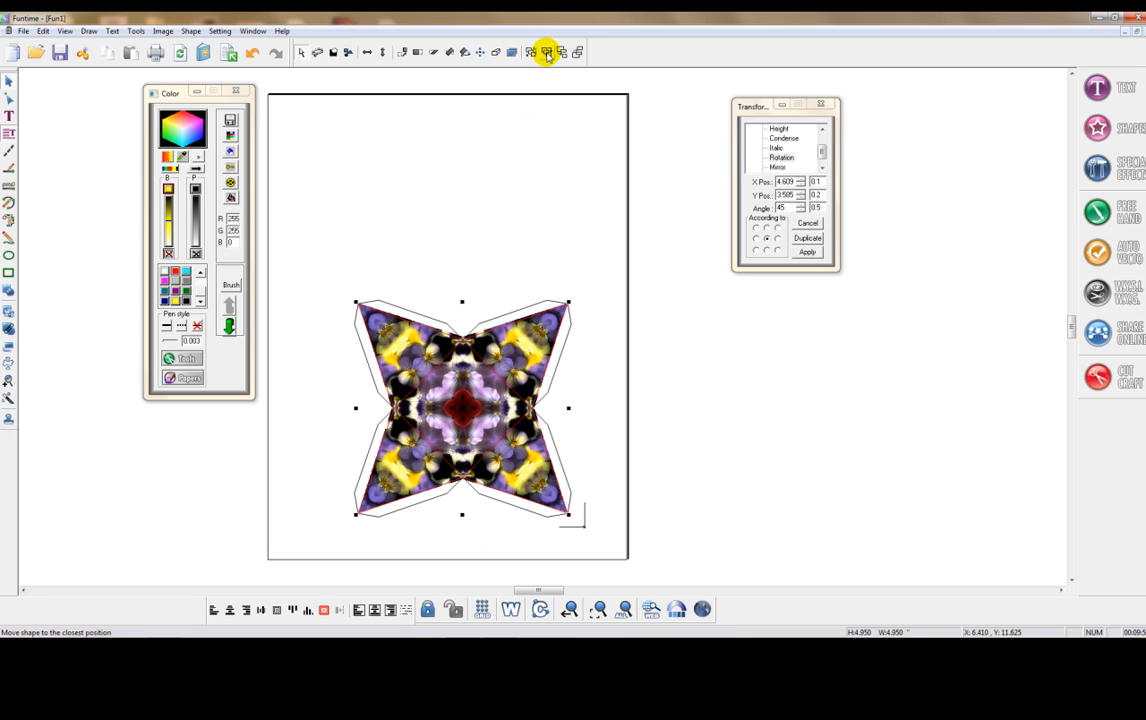
pyautogui.click(547, 52)
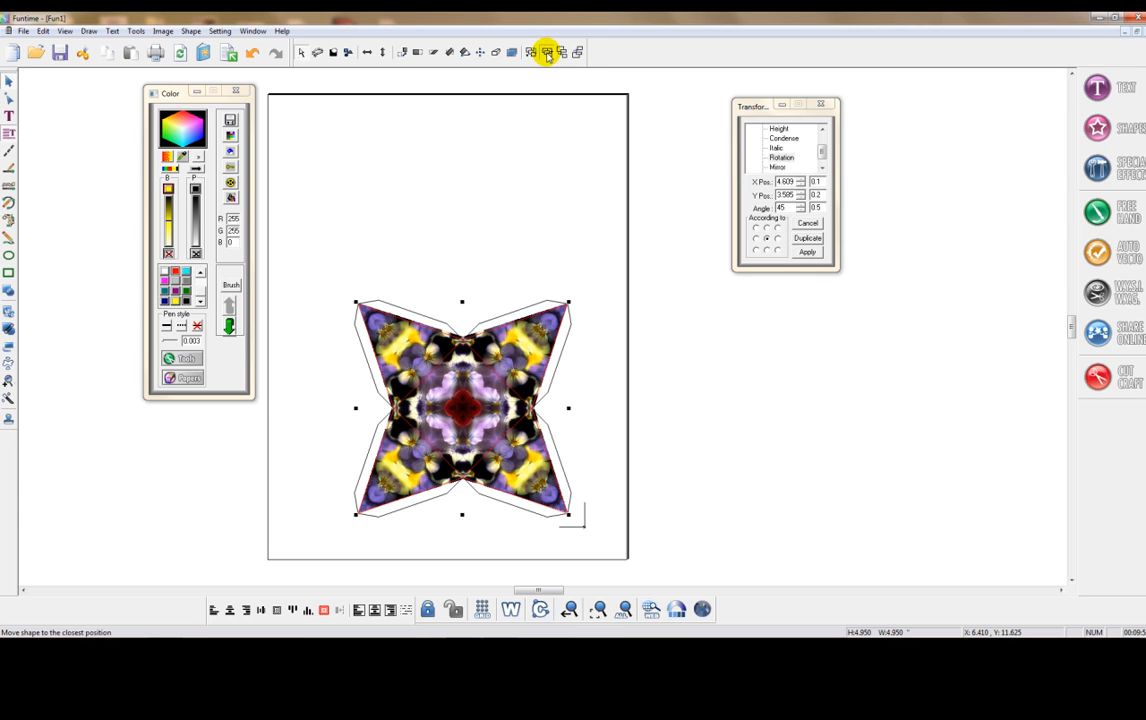